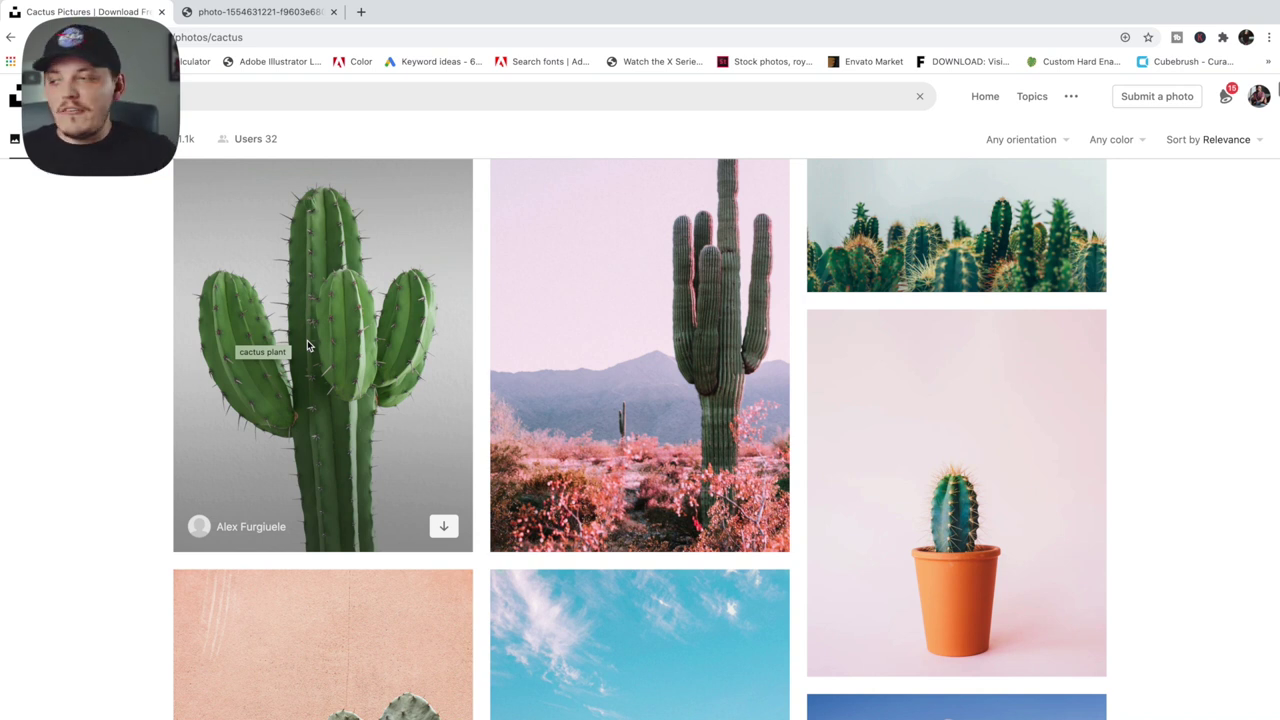
Step: Open the green cactus photo on white from the Unsplash results and copy the image
{"action": "scroll", "coordinate": [309, 330], "scroll_direction": "up", "scroll_amount": 2}
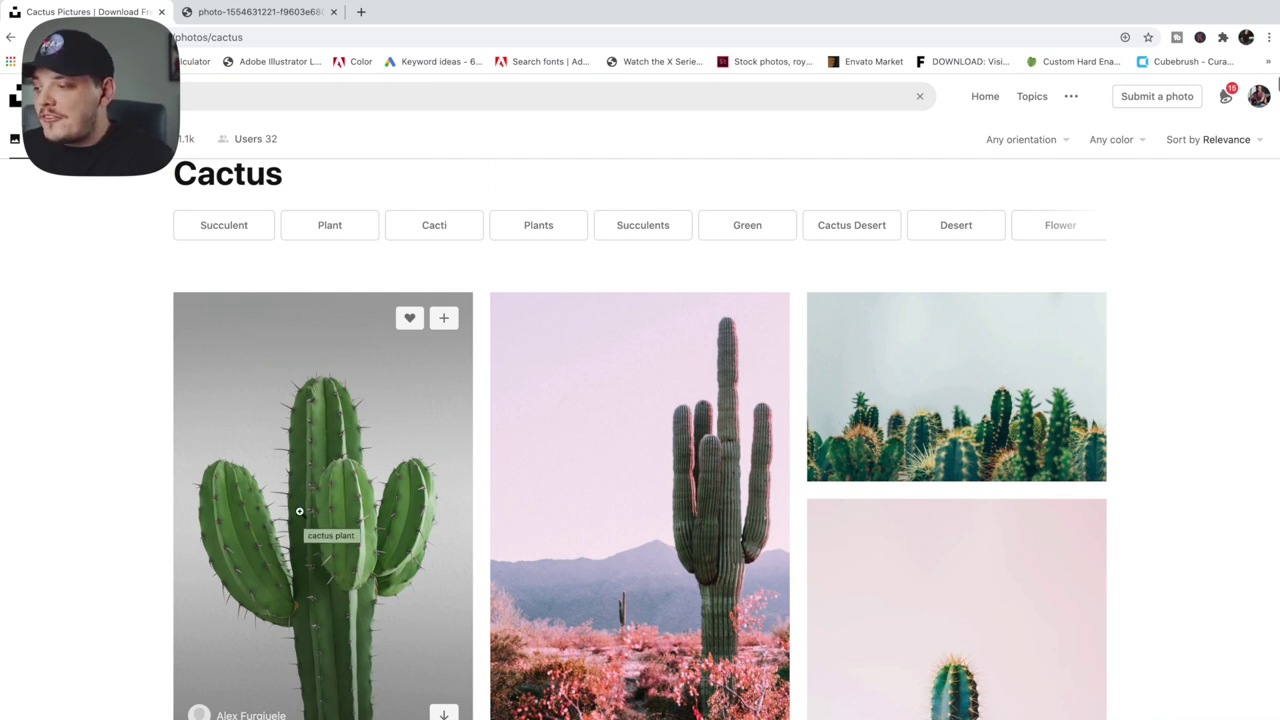
{"action": "left_click", "coordinate": [299, 511]}
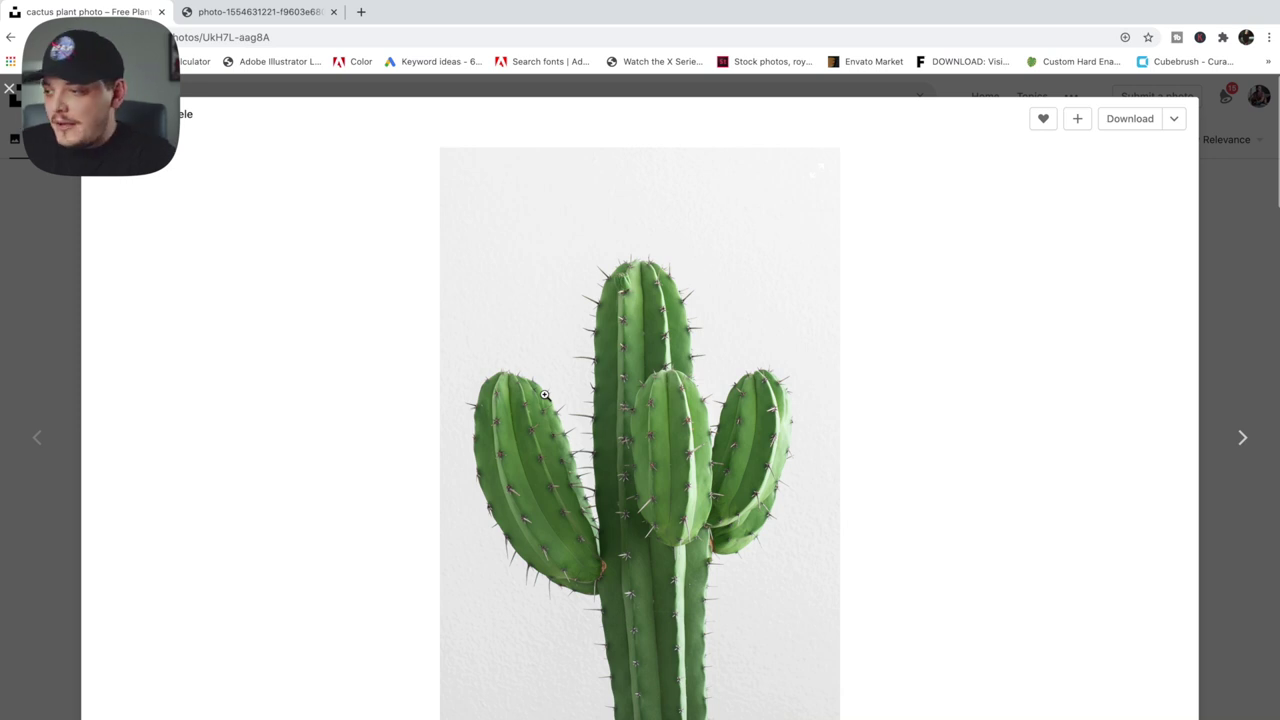
{"action": "right_click", "coordinate": [603, 414]}
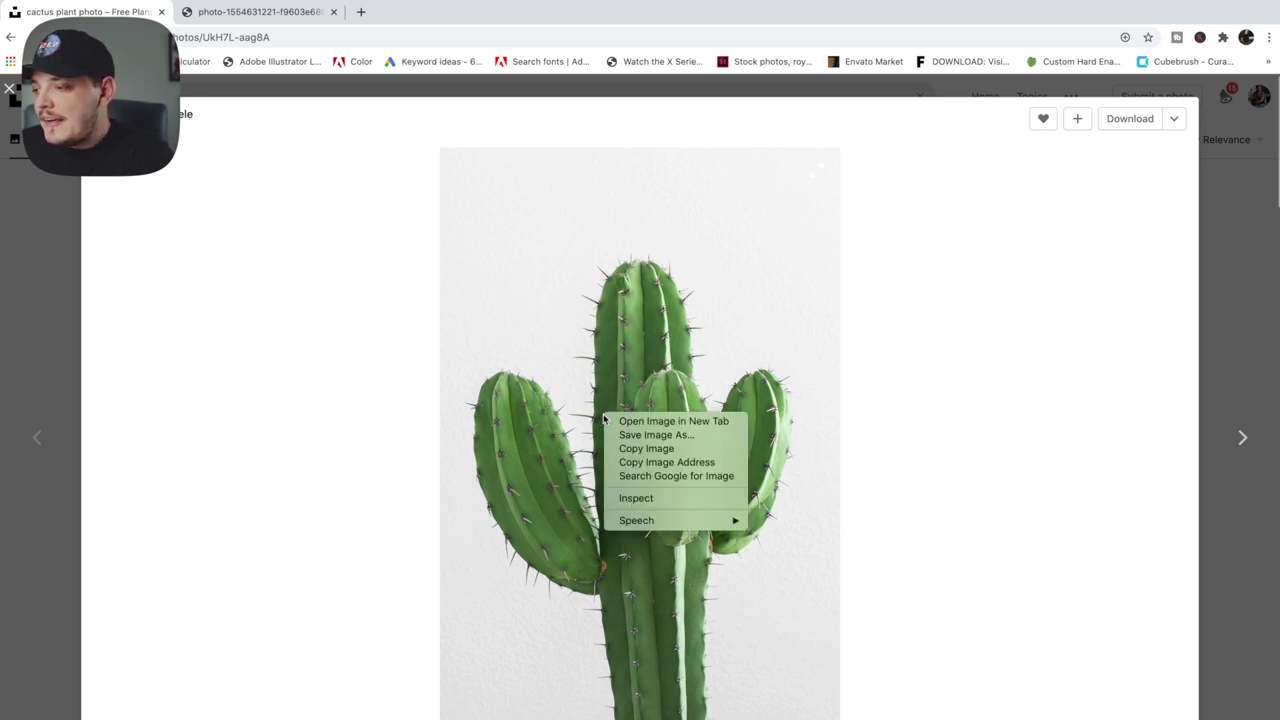
{"action": "left_click", "coordinate": [644, 449]}
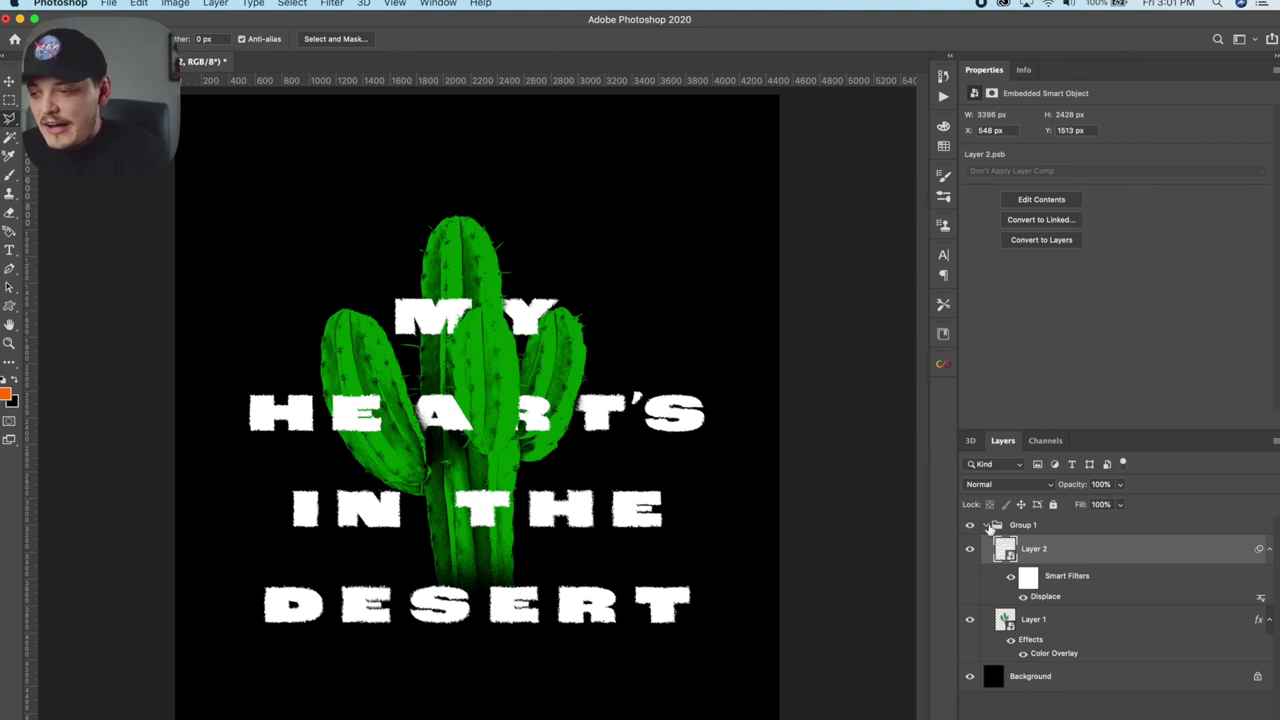
Step: Collapse and hide Group 1, then paste the copied cactus photo as Layer 3
{"action": "left_click", "coordinate": [988, 527]}
{"action": "left_click", "coordinate": [967, 528]}
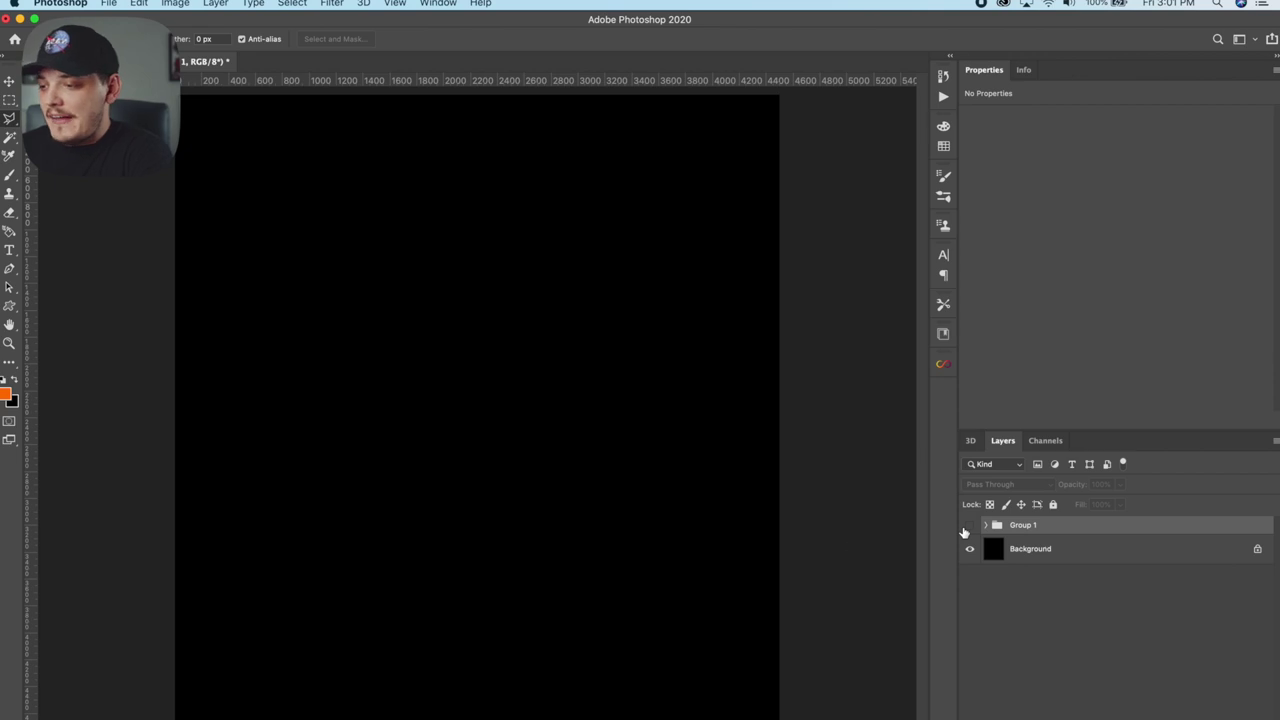
{"action": "key", "text": "super+v"}
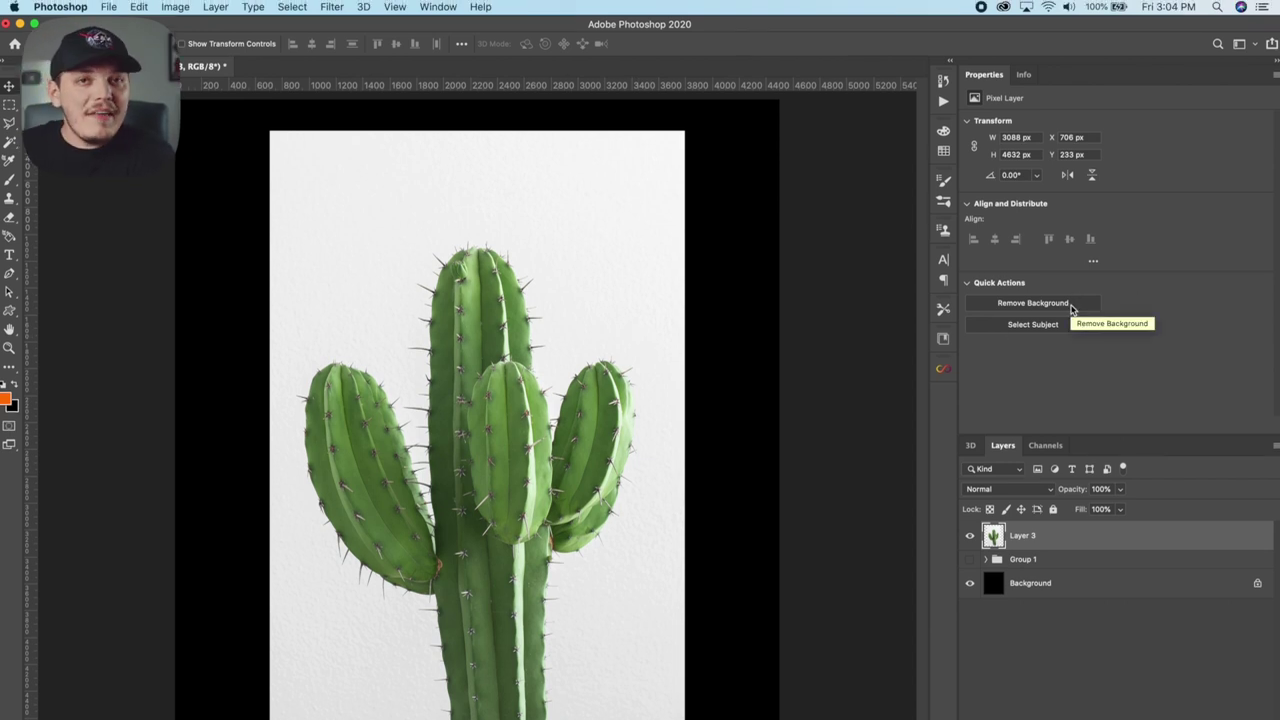
Step: Remove the white background behind the cactus with the Remove Background quick action
{"action": "left_click", "coordinate": [1071, 307]}
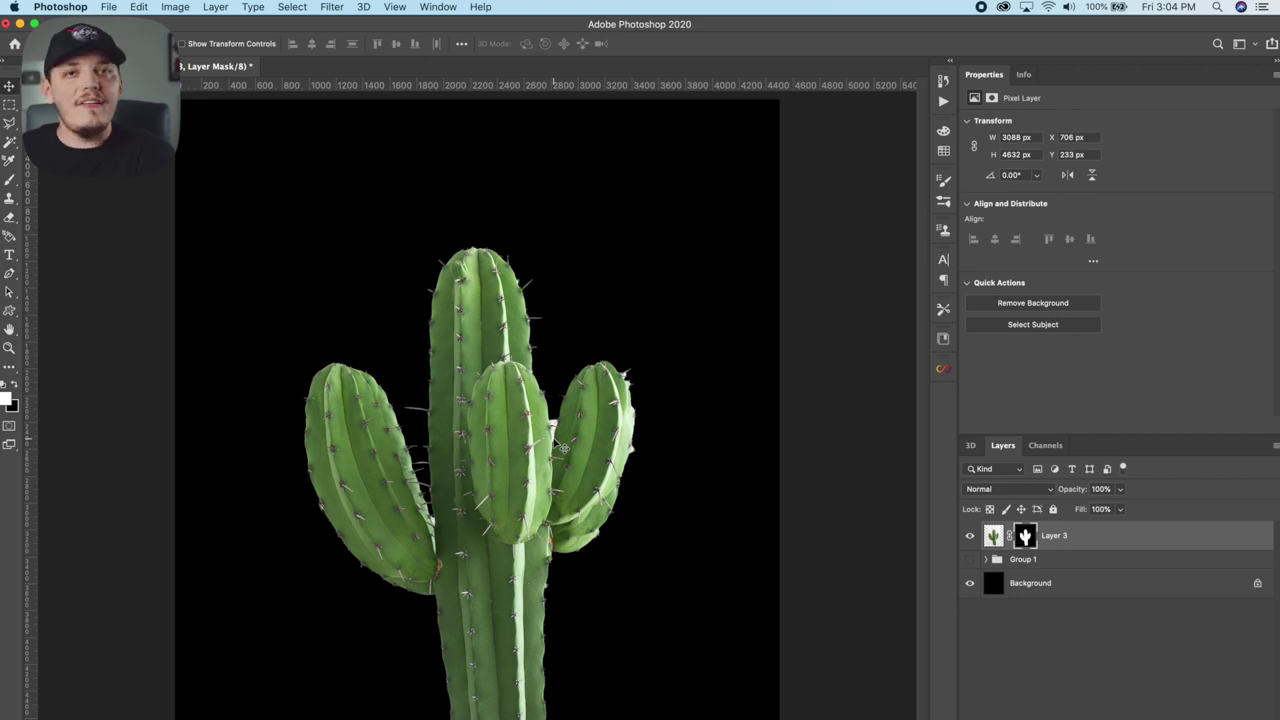
{"action": "scroll", "coordinate": [470, 405], "scroll_direction": "up", "scroll_amount": 1}
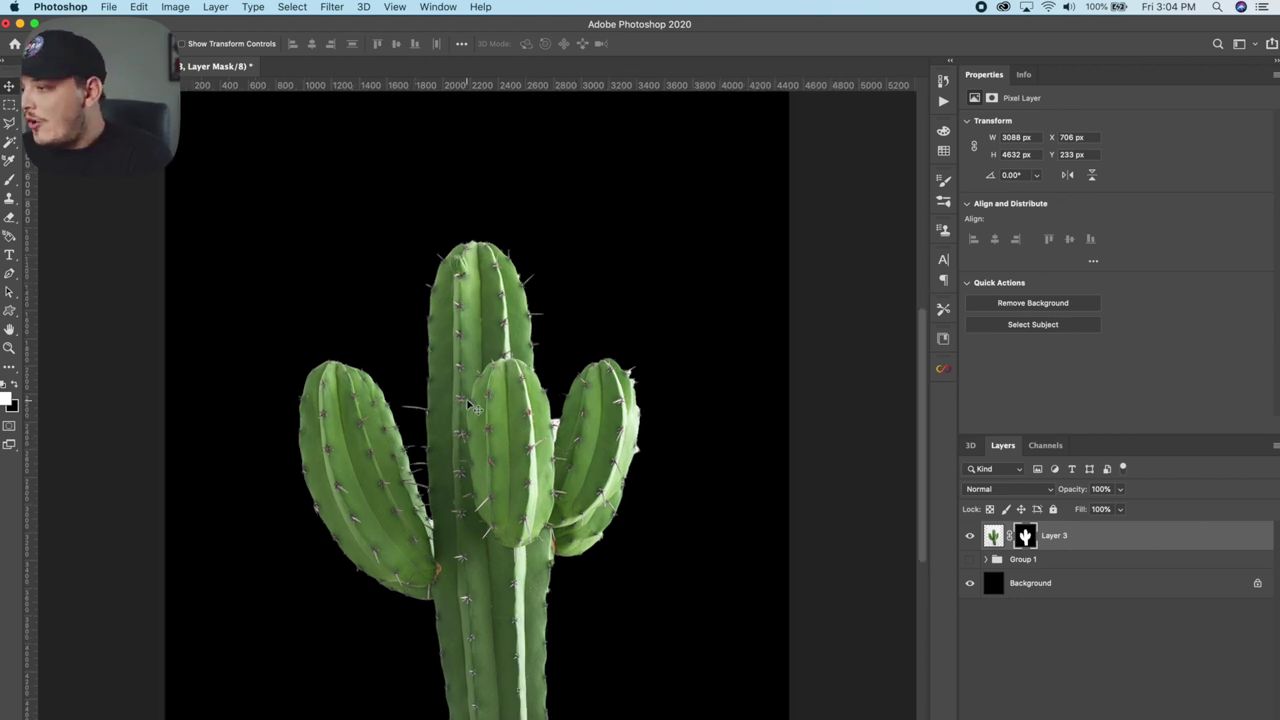
{"action": "scroll", "coordinate": [474, 408], "scroll_direction": "up", "scroll_amount": 3}
{"action": "left_click", "coordinate": [9, 122]}
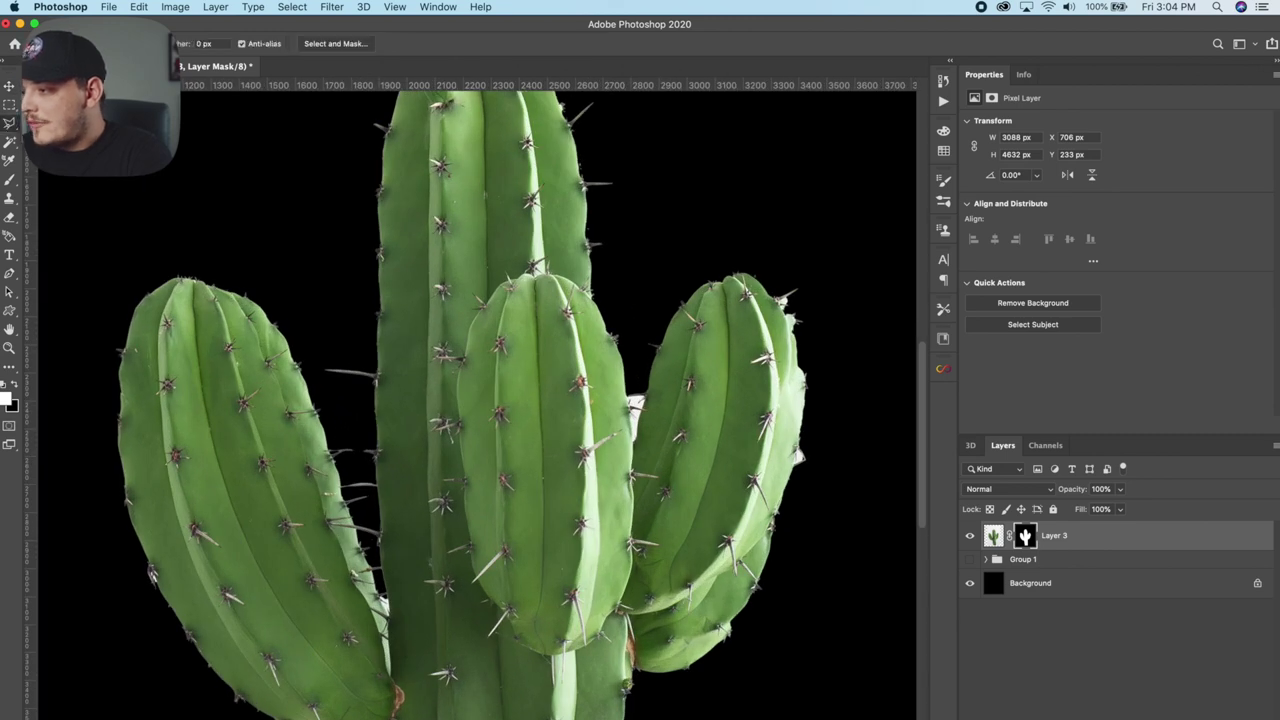
{"action": "scroll", "coordinate": [533, 400], "scroll_direction": "up", "scroll_amount": 3}
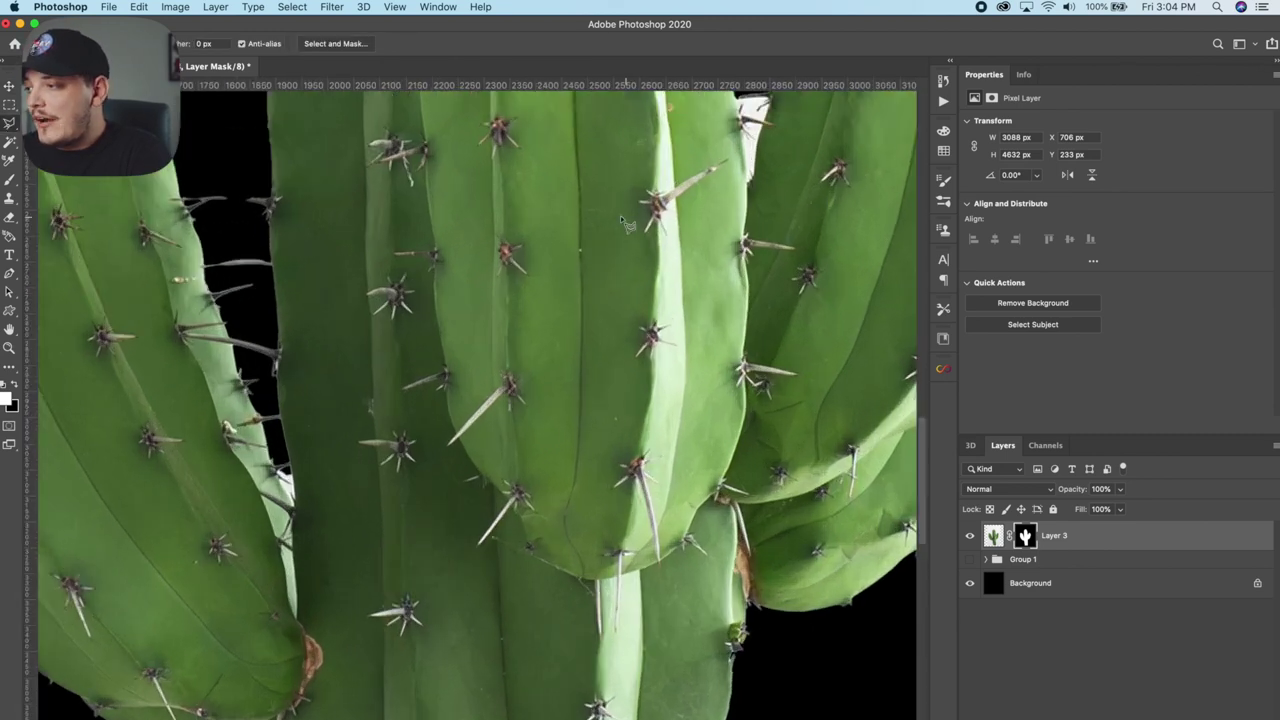
{"action": "left_click", "coordinate": [9, 141]}
Step: Zoom out and pan around to inspect the cut-out cactus edges
{"action": "scroll", "coordinate": [634, 334], "scroll_direction": "right", "scroll_amount": 5}
{"action": "scroll", "coordinate": [634, 334], "scroll_direction": "up", "scroll_amount": 3}
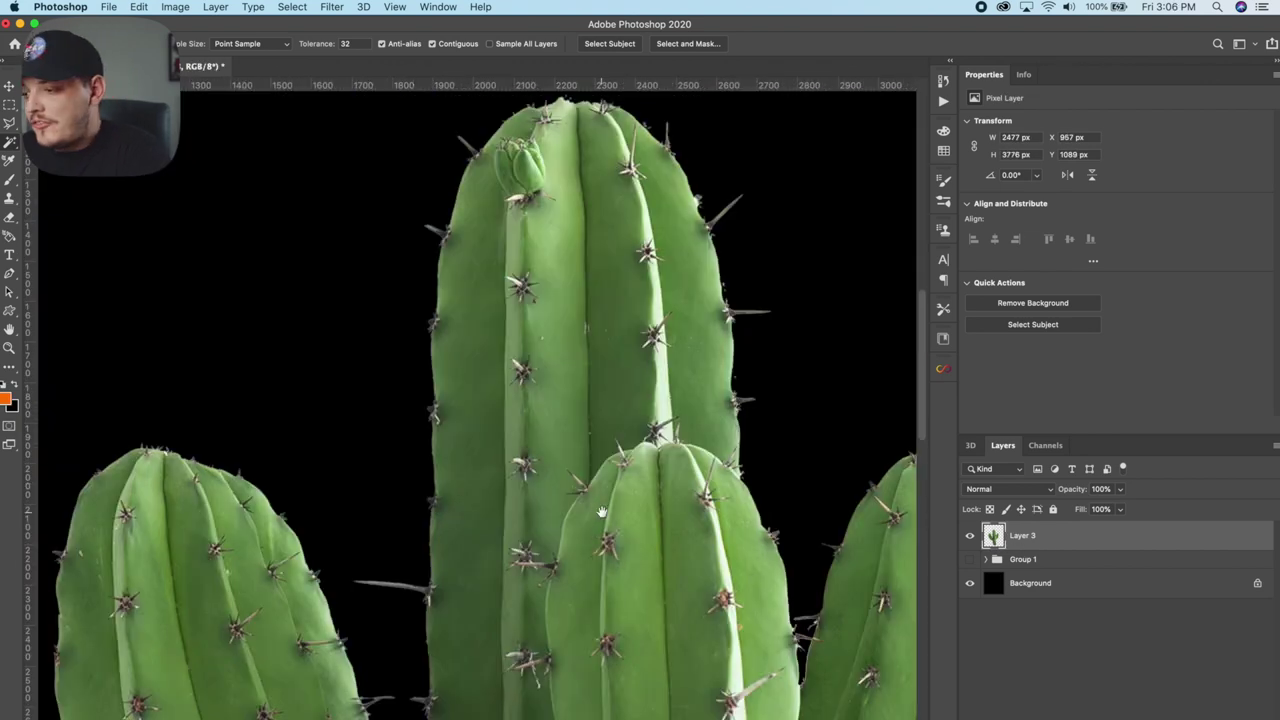
{"action": "scroll", "coordinate": [629, 521], "scroll_direction": "down", "scroll_amount": 10}
{"action": "scroll", "coordinate": [629, 521], "scroll_direction": "right", "scroll_amount": 3}
{"action": "scroll", "coordinate": [529, 429], "scroll_direction": "down", "scroll_amount": 10}
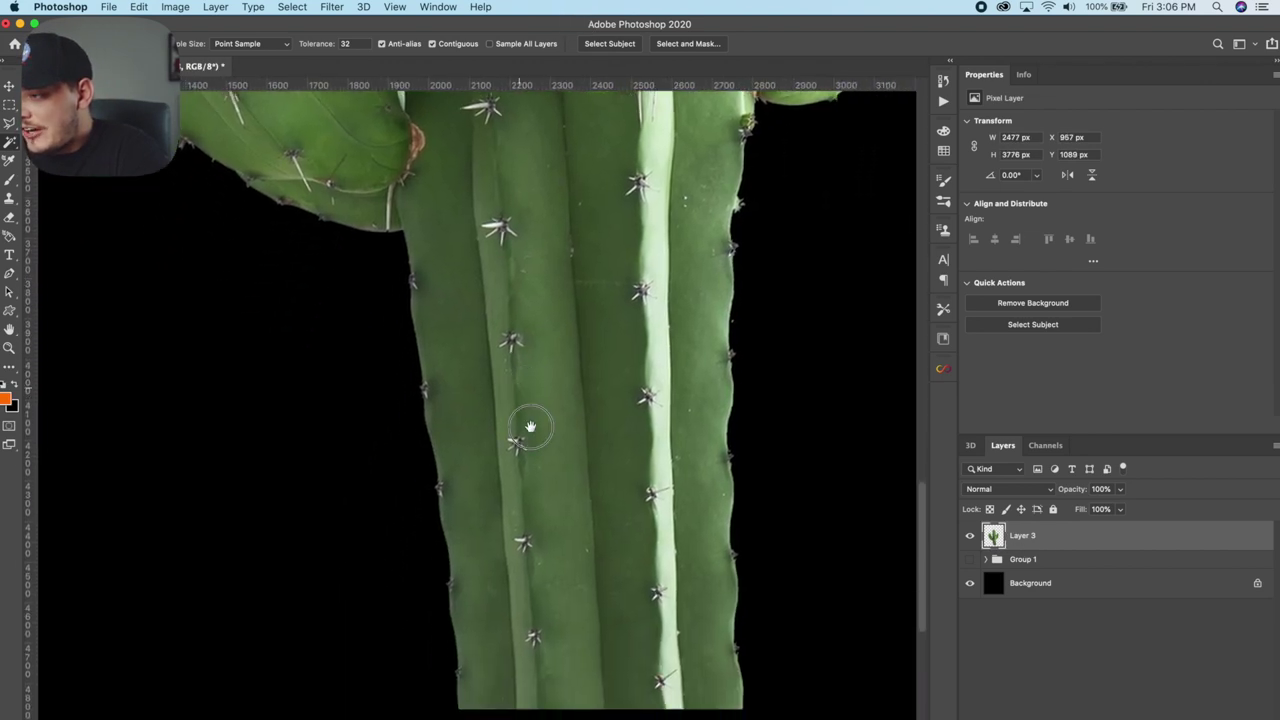
{"action": "scroll", "coordinate": [424, 244], "scroll_direction": "up", "scroll_amount": 3}
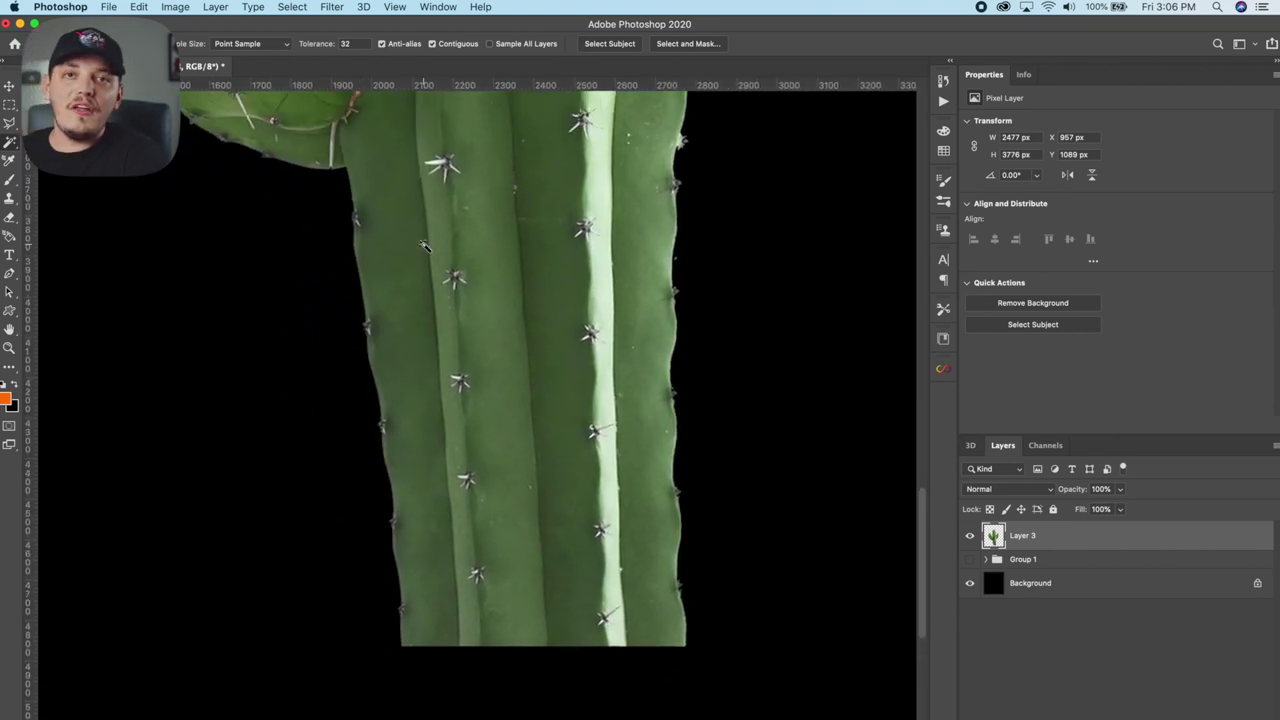
{"action": "key", "text": "super+minus"}
{"action": "key", "text": "super+minus"}
{"action": "key", "text": "super+minus"}
{"action": "left_click_drag", "start_coordinate": [422, 252], "coordinate": [425, 337]}
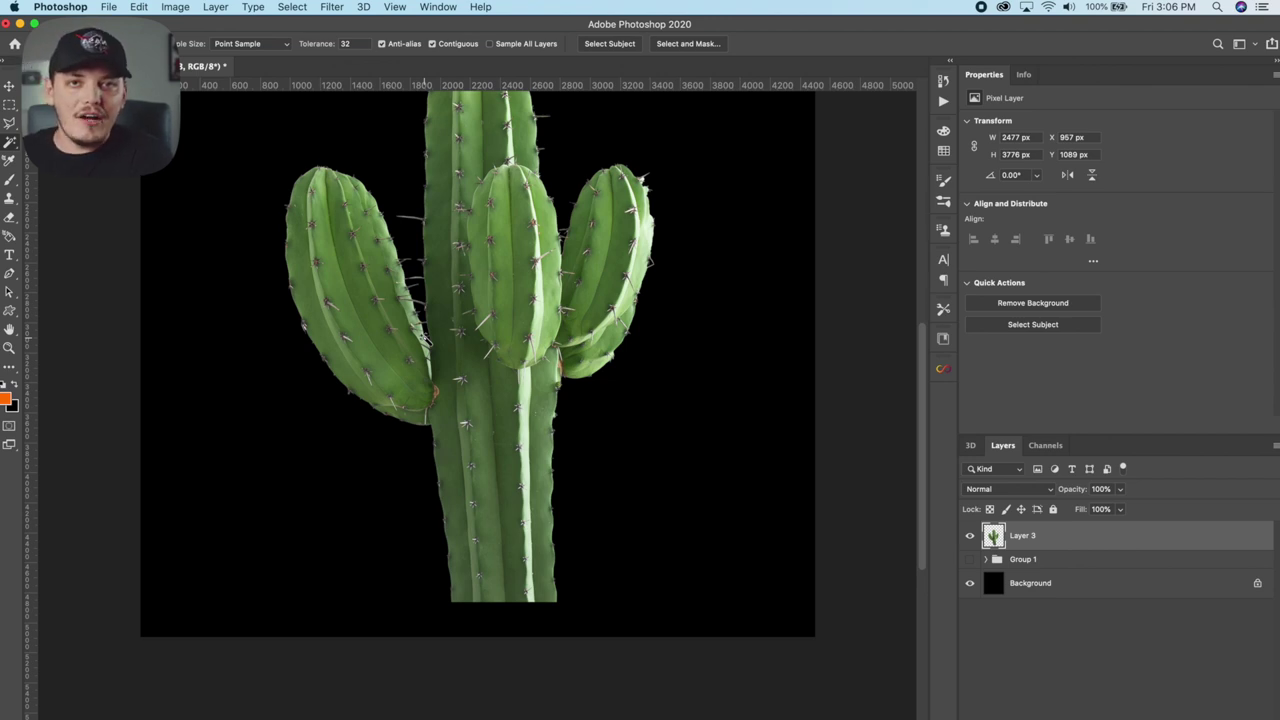
{"action": "scroll", "coordinate": [436, 388], "scroll_direction": "up", "scroll_amount": 6}
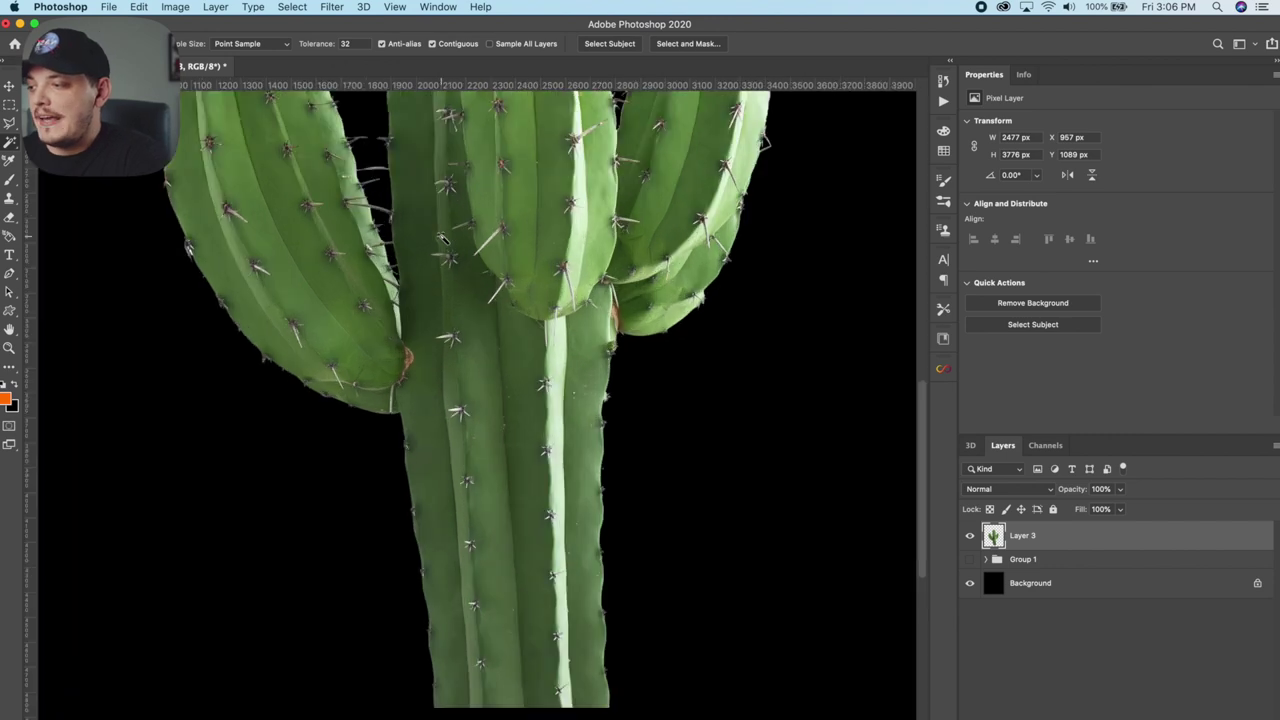
{"action": "scroll", "coordinate": [470, 375], "scroll_direction": "down", "scroll_amount": 2}
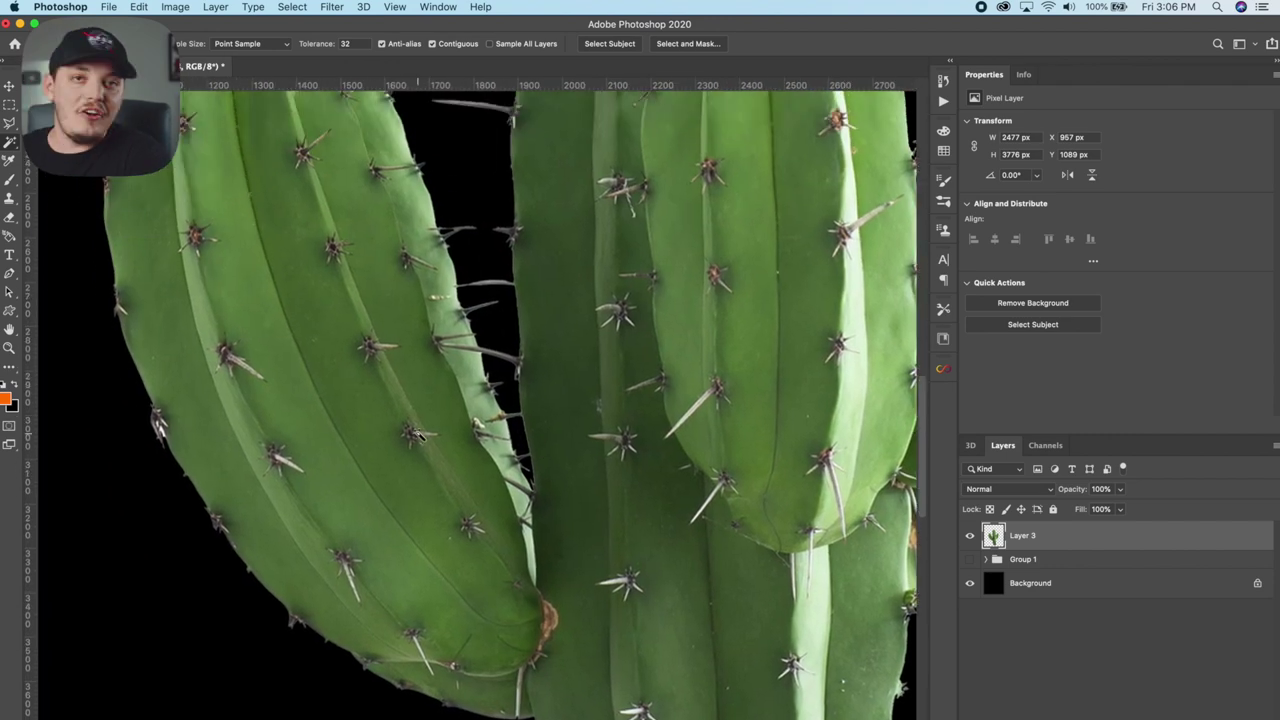
{"action": "scroll", "coordinate": [420, 440], "scroll_direction": "down", "scroll_amount": 2}
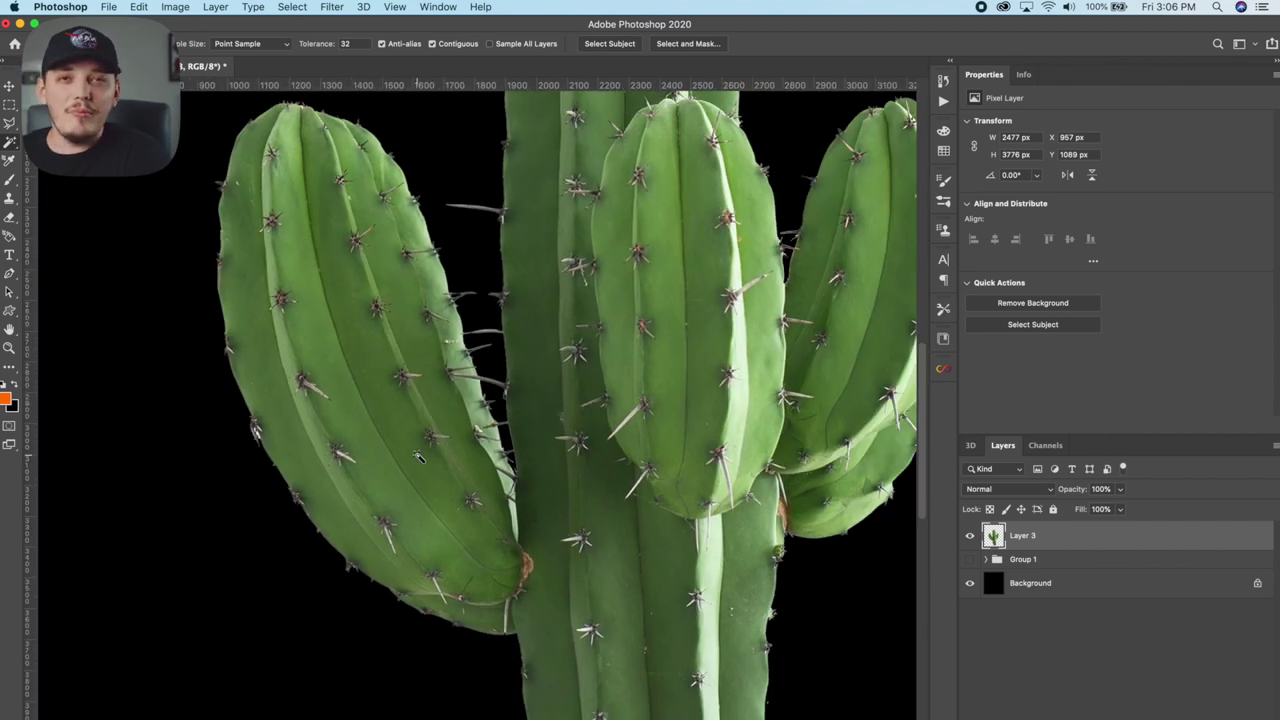
{"action": "scroll", "coordinate": [419, 457], "scroll_direction": "down", "scroll_amount": 3}
{"action": "scroll", "coordinate": [491, 371], "scroll_direction": "down", "scroll_amount": 3}
Step: Move the cactus up, centre it horizontally and vertically on the canvas, then hide it
{"action": "key", "text": "v"}
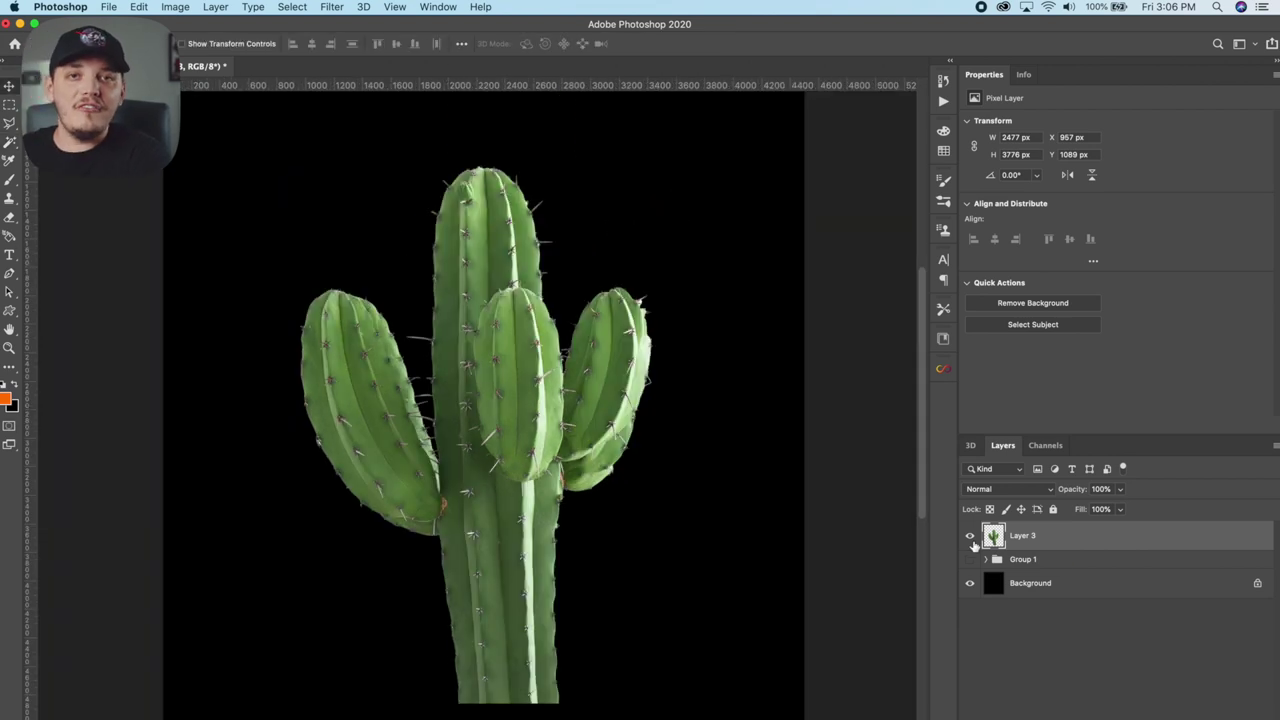
{"action": "left_click_drag", "start_coordinate": [570, 488], "coordinate": [570, 452]}
{"action": "scroll", "coordinate": [570, 455], "scroll_direction": "down", "scroll_amount": 1}
{"action": "key", "text": "super+a"}
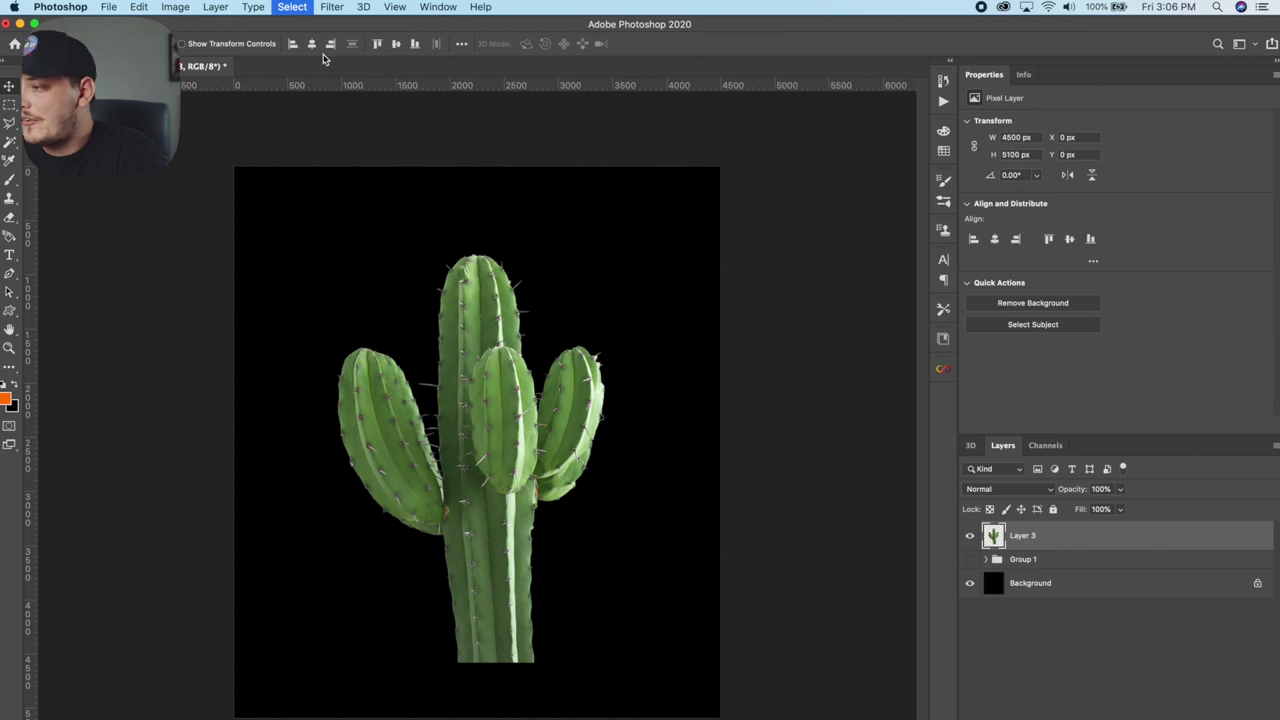
{"action": "left_click", "coordinate": [311, 44]}
{"action": "left_click", "coordinate": [395, 45]}
{"action": "key", "text": "super+d"}
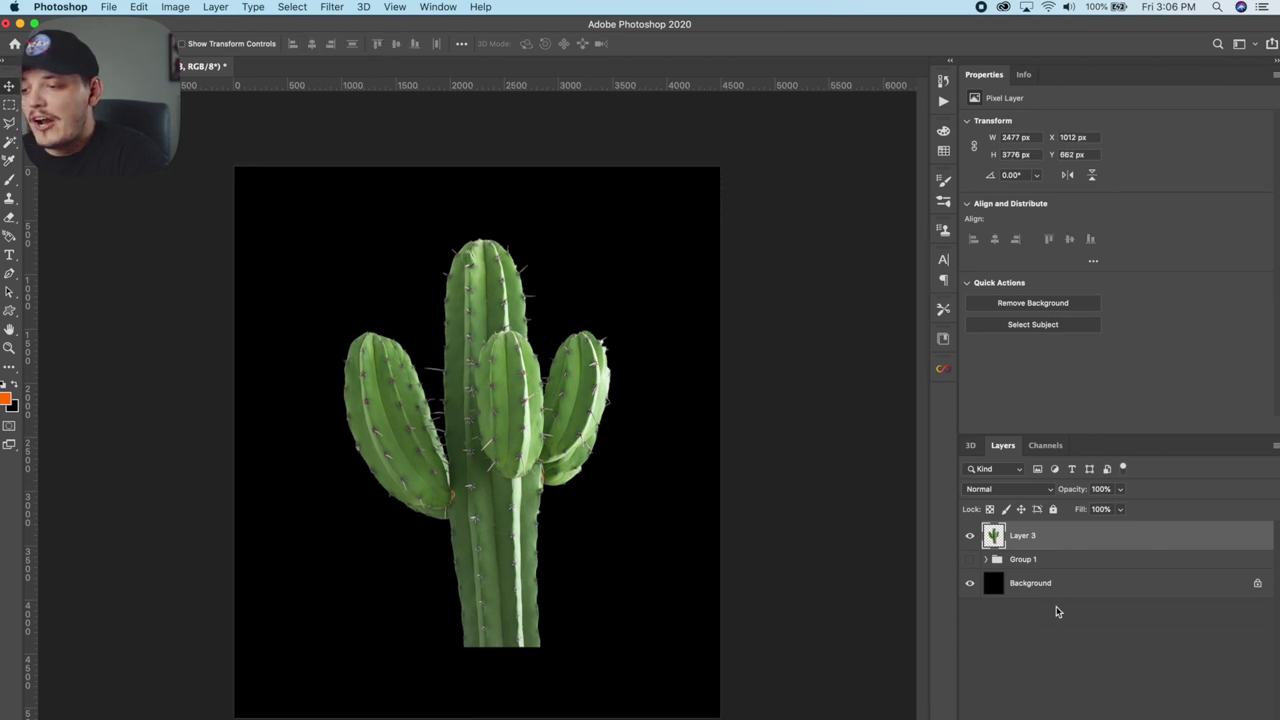
{"action": "left_click", "coordinate": [970, 536]}
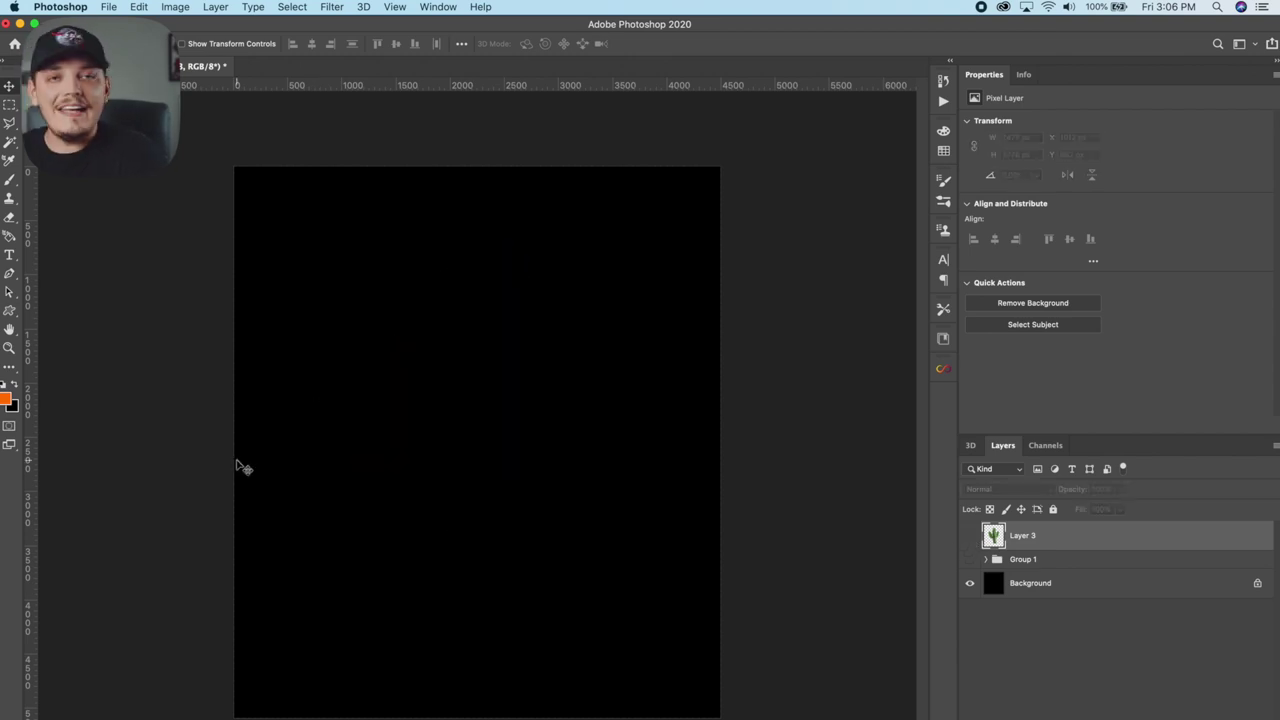
Step: Add white text on four lines: MY / HEART'S / IN THE / DESERT
{"action": "key", "text": "t"}
{"action": "left_click", "coordinate": [366, 368]}
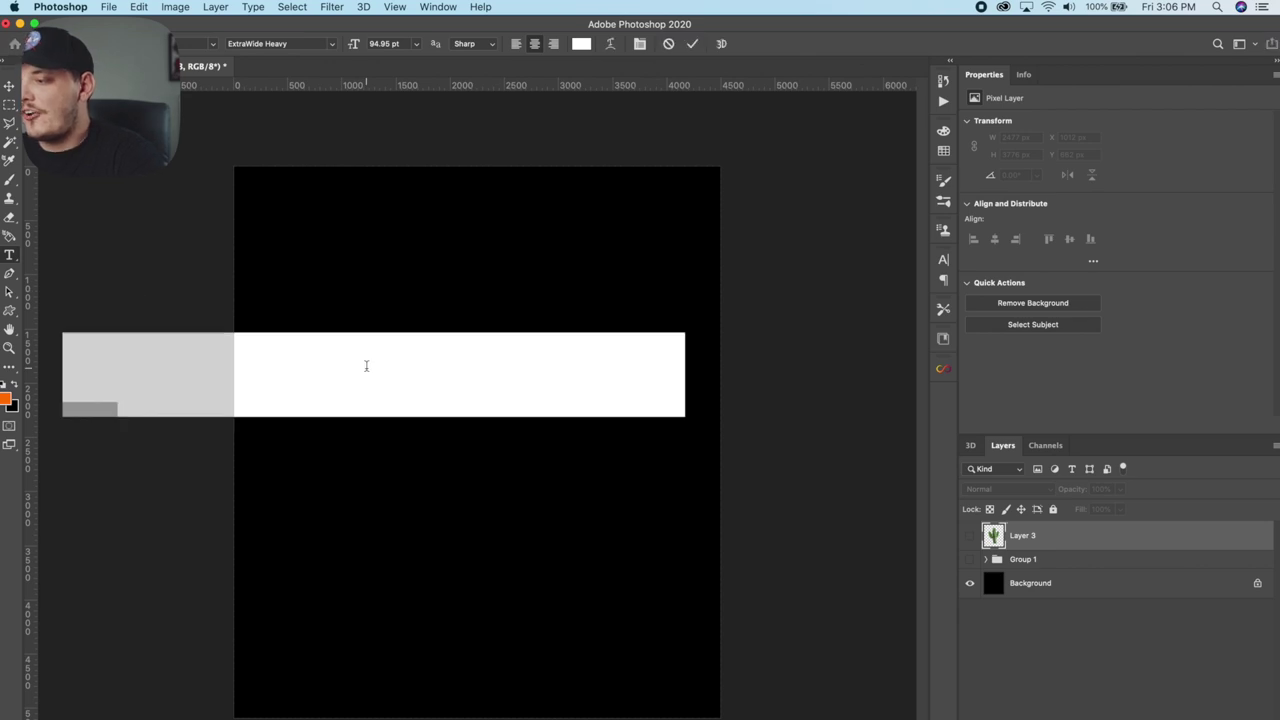
{"action": "key", "text": "BackSpace"}
{"action": "type", "text": "MY"}
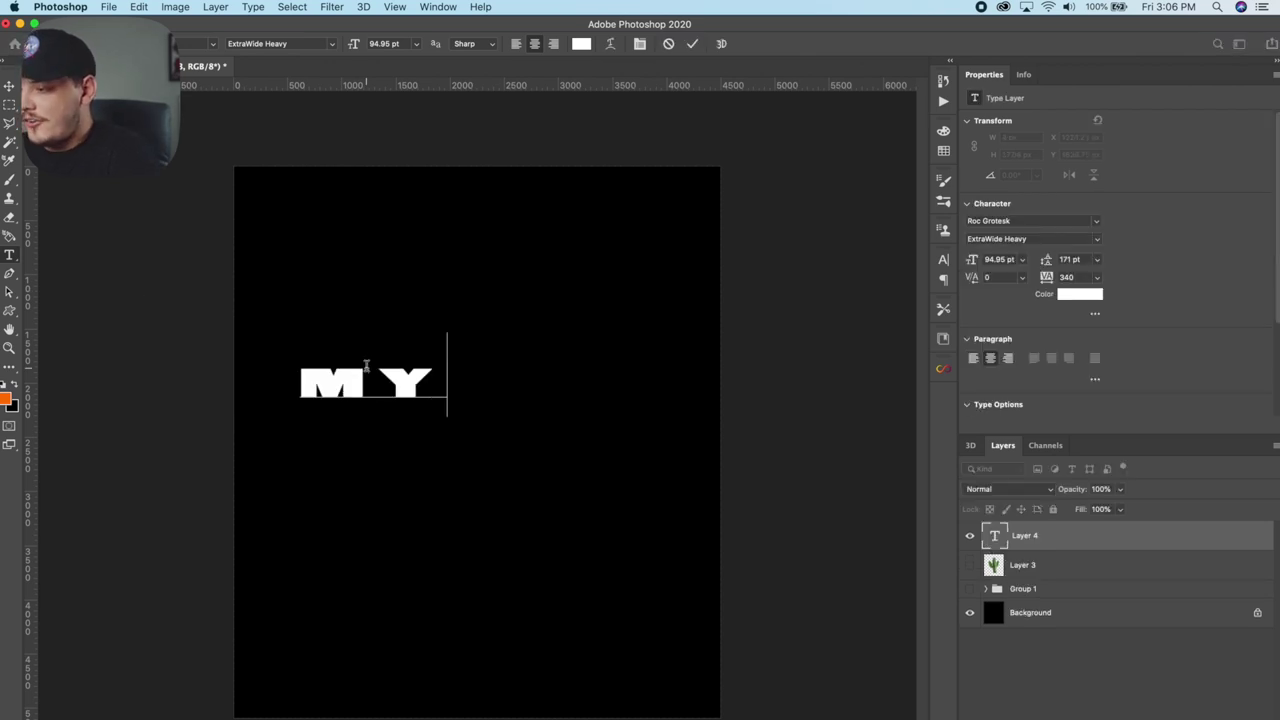
{"action": "key", "text": "Return"}
{"action": "type", "text": "HEART'S"}
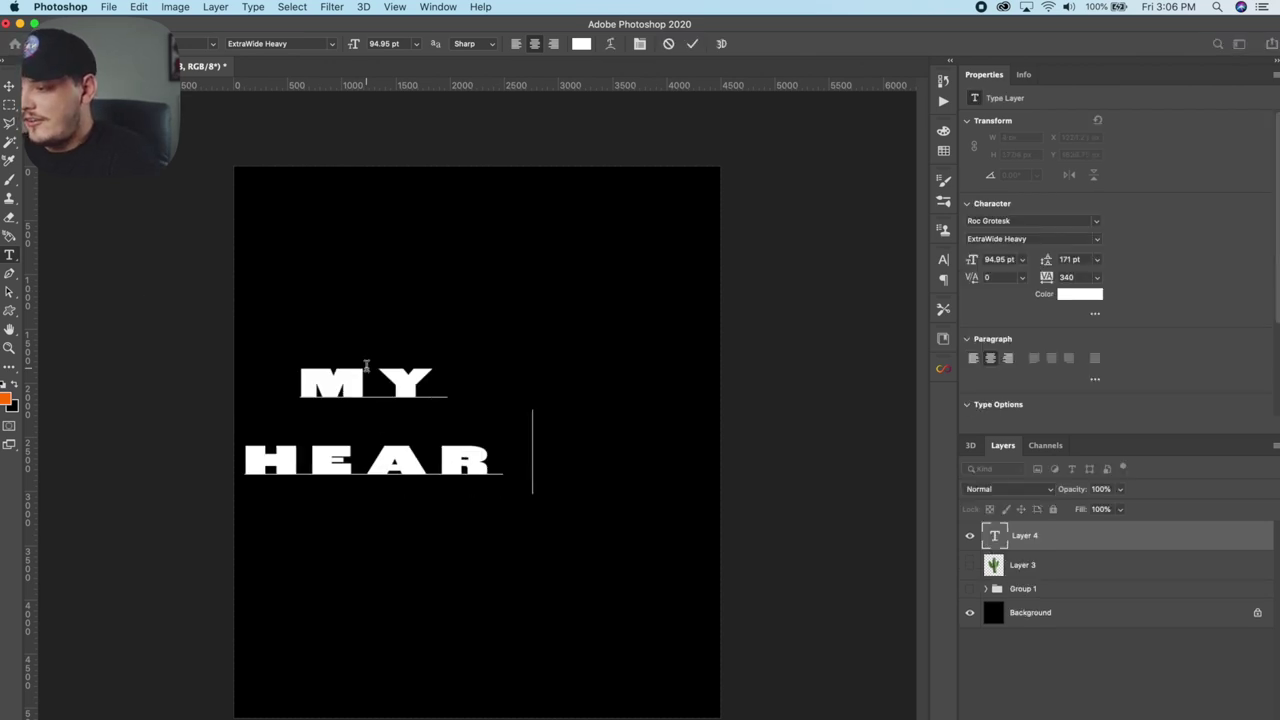
{"action": "key", "text": "Return"}
{"action": "type", "text": "IN"}
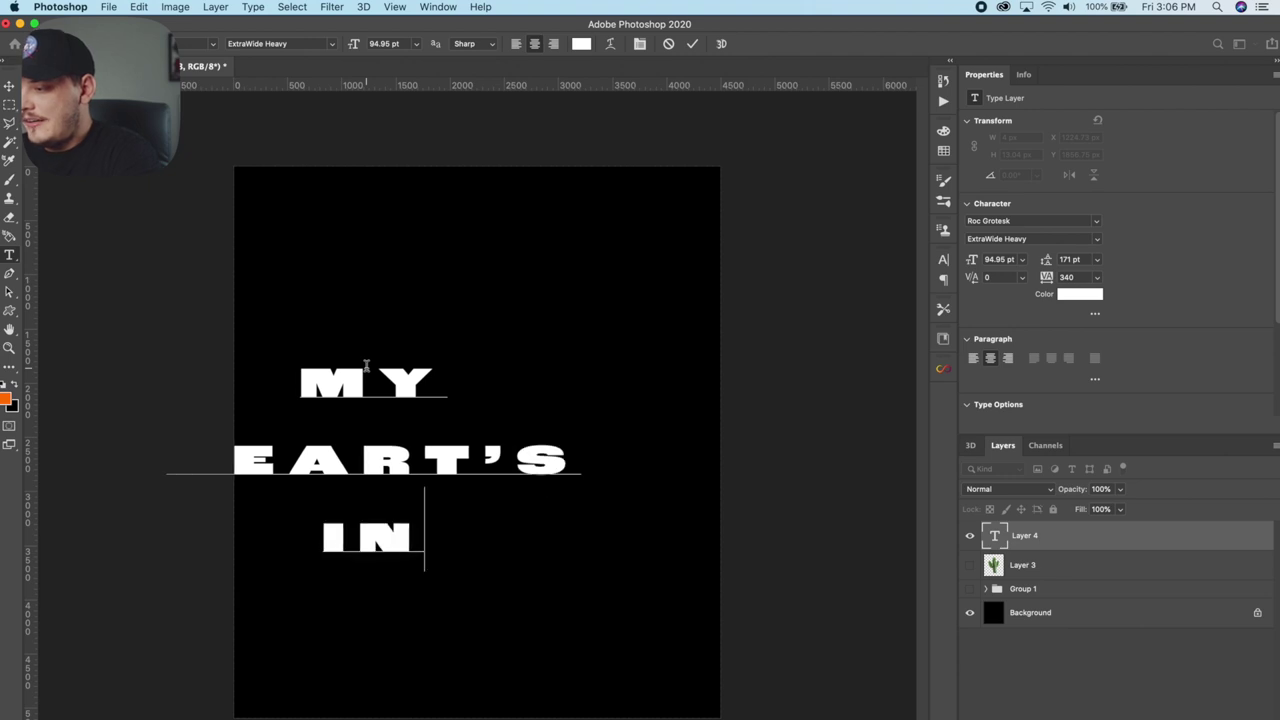
{"action": "type", "text": " THE"}
{"action": "key", "text": "Return"}
{"action": "type", "text": "DESERT"}
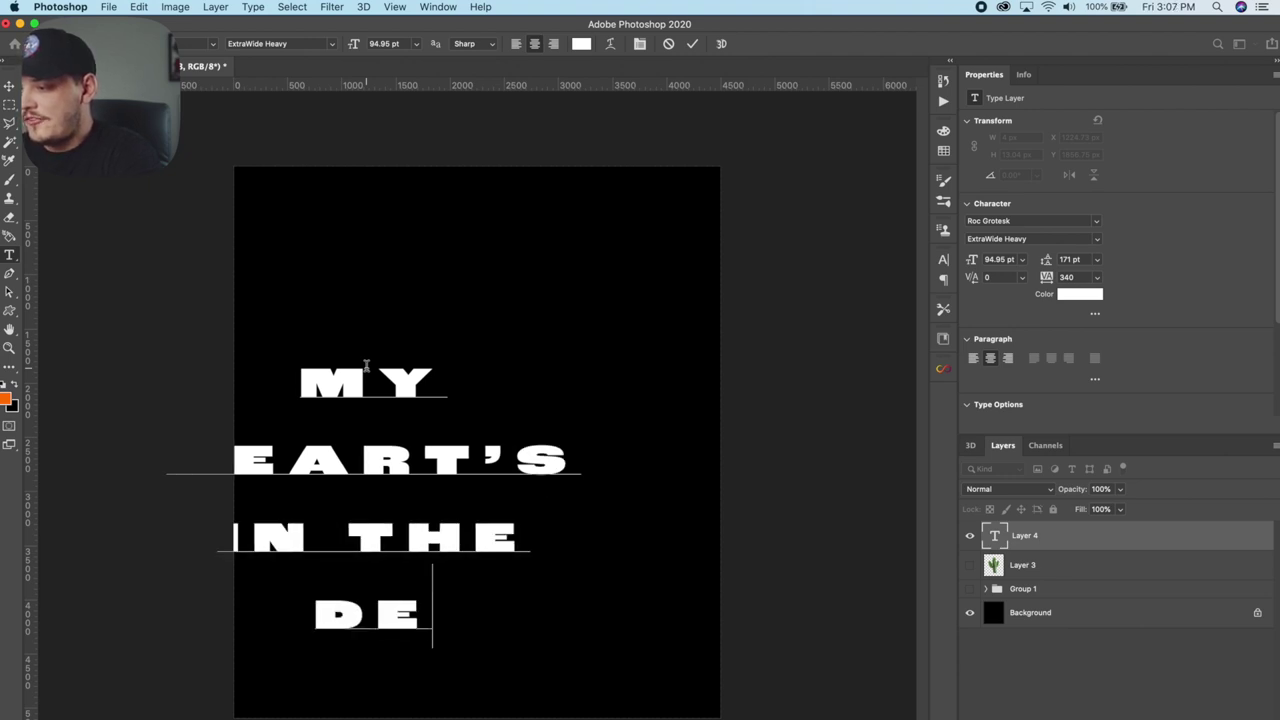
{"action": "key", "text": "super+Return"}
Step: Move the text block to the canvas centre and select all of its text
{"action": "left_click_drag", "start_coordinate": [316, 473], "coordinate": [428, 414]}
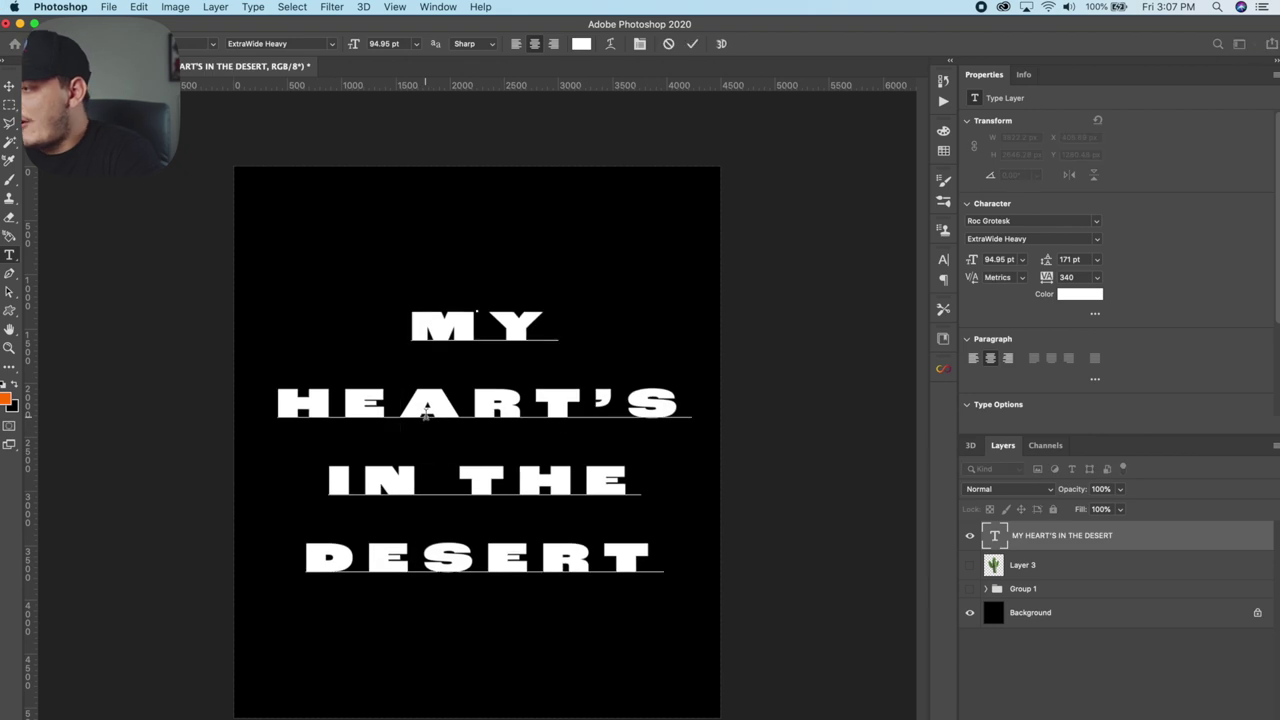
{"action": "left_click", "coordinate": [425, 412]}
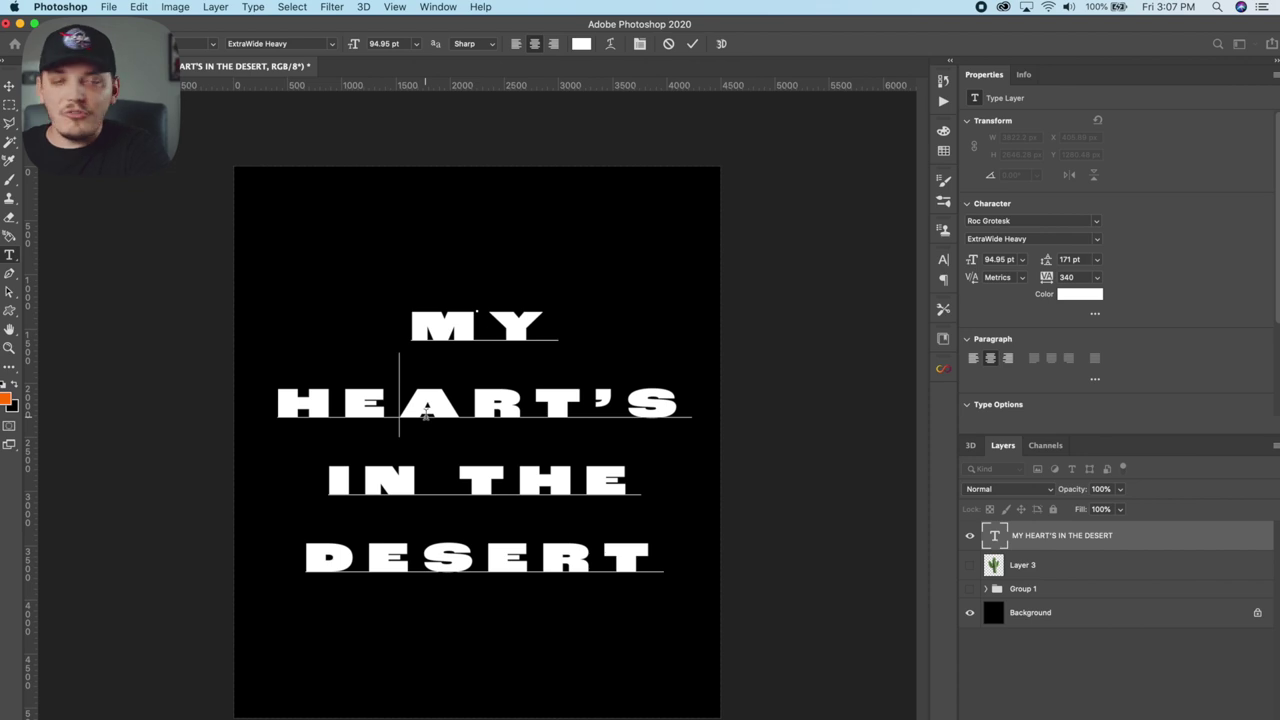
{"action": "key", "text": "Escape"}
{"action": "key", "text": "v"}
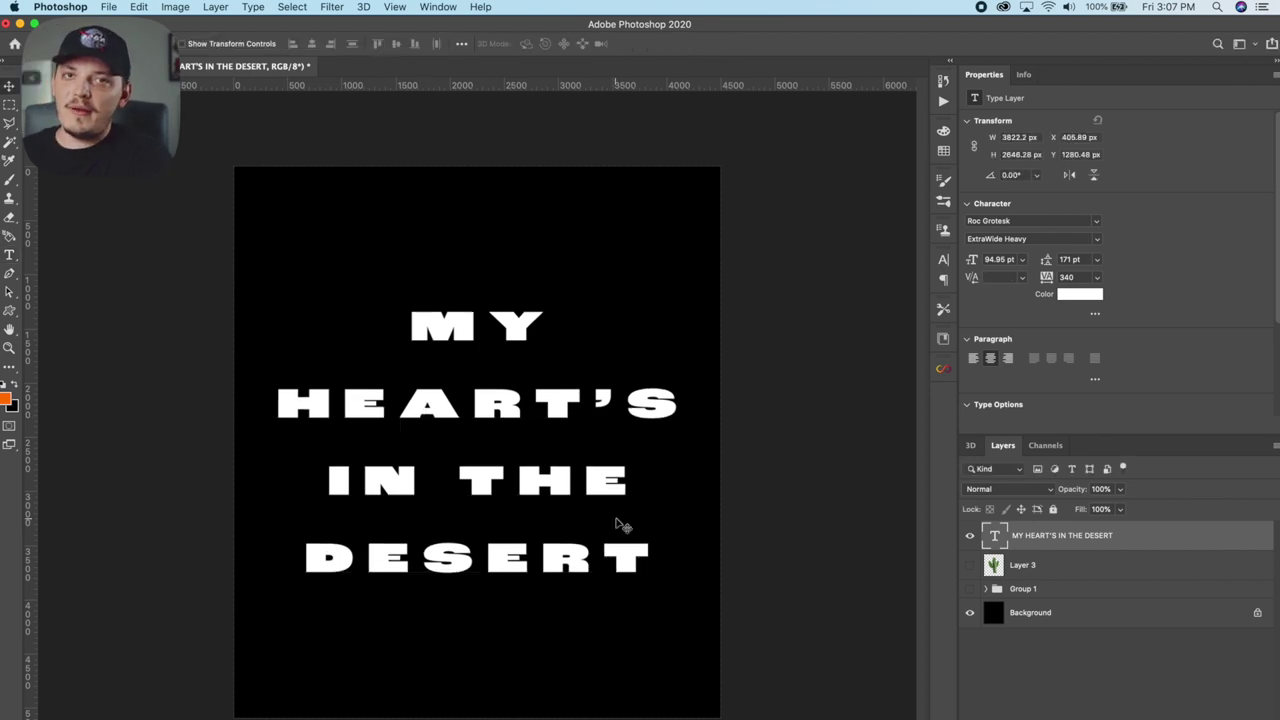
{"action": "double_click", "coordinate": [995, 537]}
Step: Increase the leading of MY HEART'S IN THE DESERT to 239 pt and commit the edit
{"action": "left_click", "coordinate": [1018, 560]}
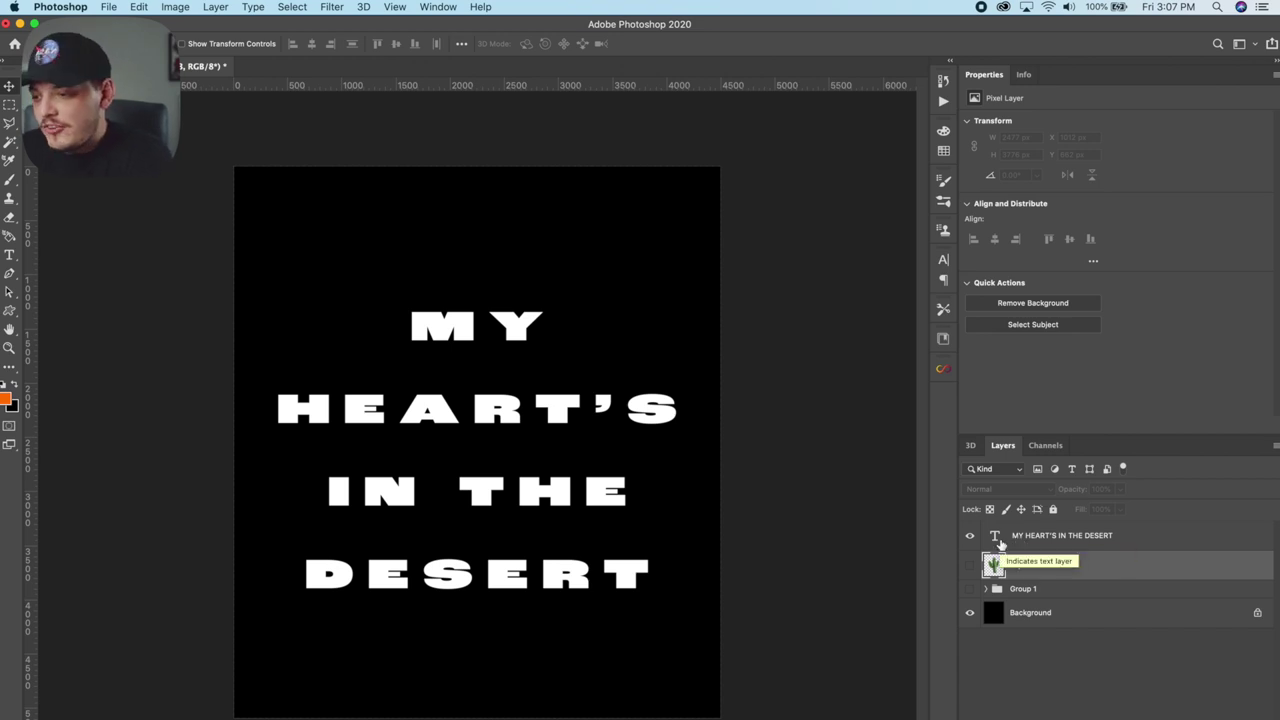
{"action": "left_click", "coordinate": [996, 538]}
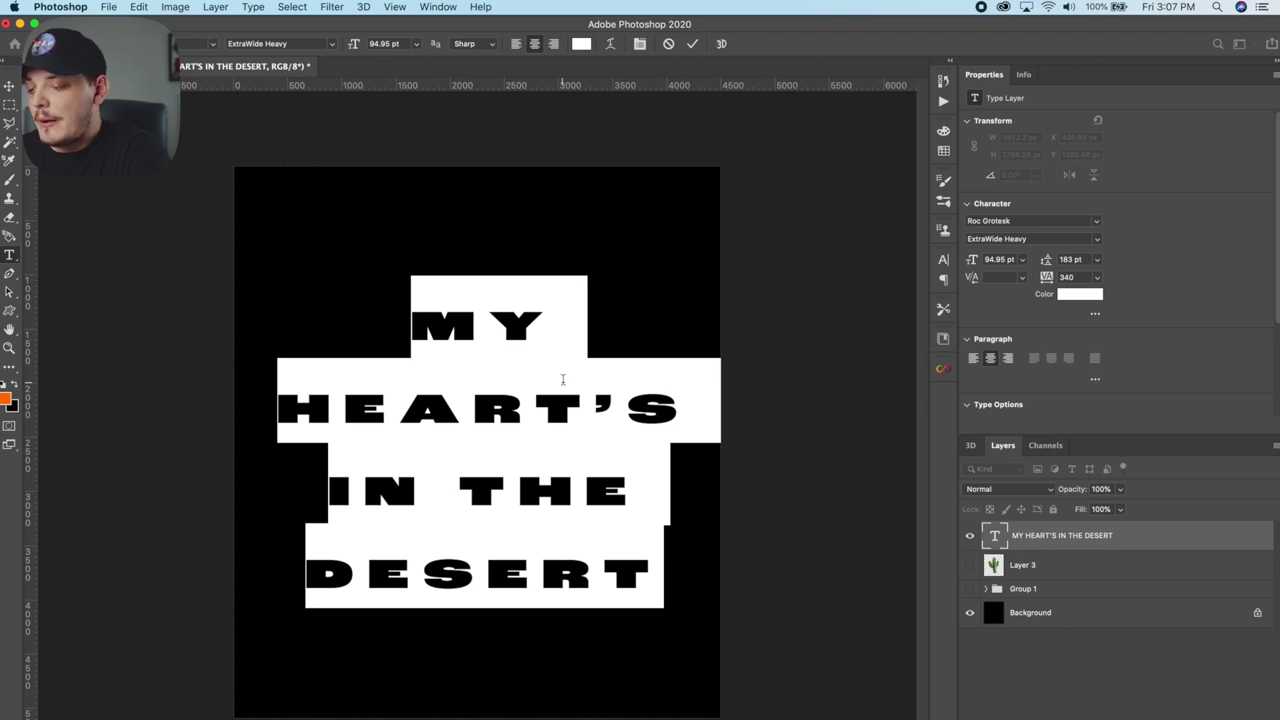
{"action": "key", "text": "alt+Down"}
{"action": "key", "text": "alt+Down"}
{"action": "key", "text": "alt+Down"}
{"action": "key", "text": "alt+Down"}
{"action": "key", "text": "alt+Down"}
{"action": "key", "text": "alt+Down"}
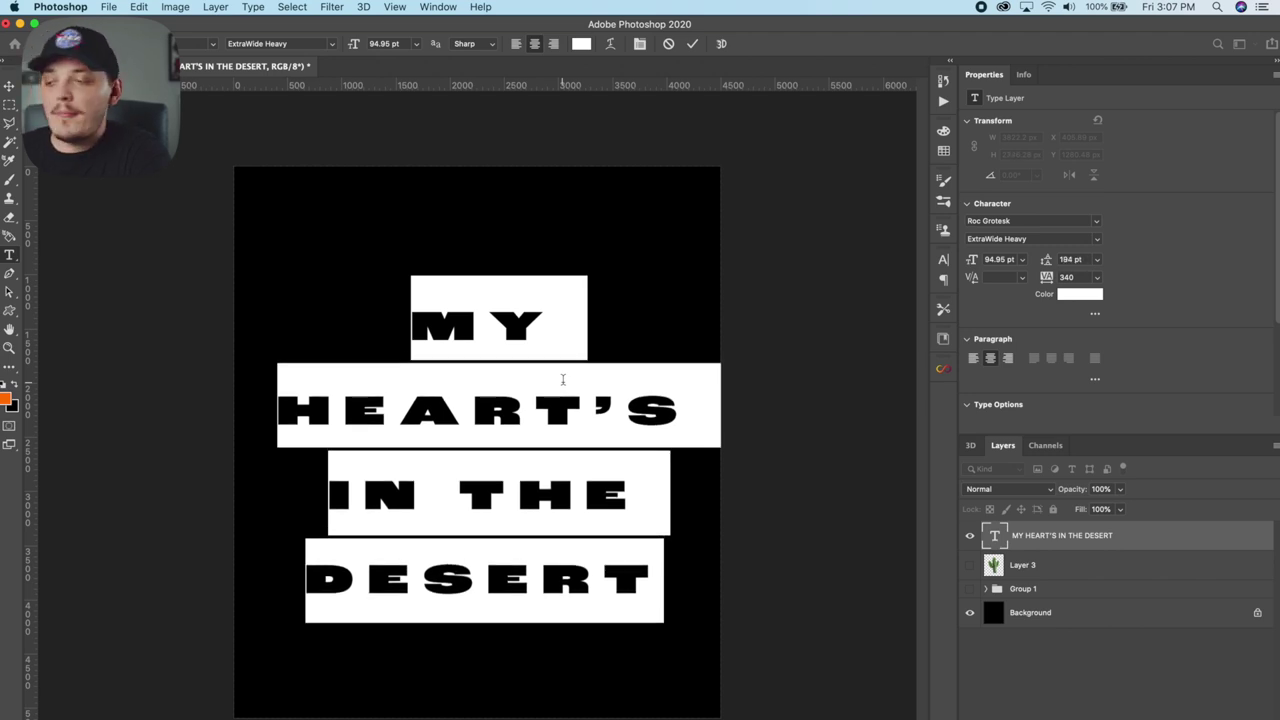
{"action": "key", "text": "alt+Down"}
{"action": "key", "text": "alt+Down"}
{"action": "key", "text": "alt+Down"}
{"action": "key", "text": "alt+Down"}
{"action": "key", "text": "alt+Down"}
{"action": "key", "text": "alt+Down"}
{"action": "key", "text": "alt+Down"}
{"action": "key", "text": "alt+Down"}
{"action": "key", "text": "super+Return"}
{"action": "key", "text": "super+a"}
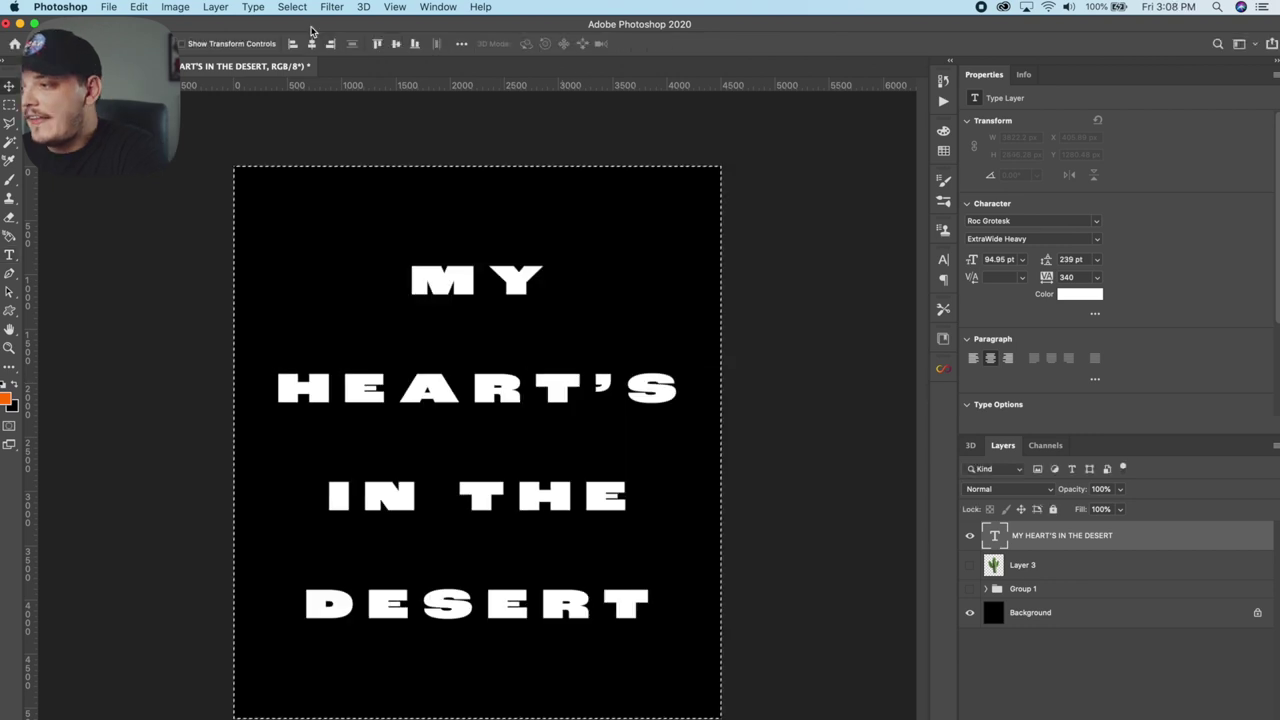
{"action": "key", "text": "super+d"}
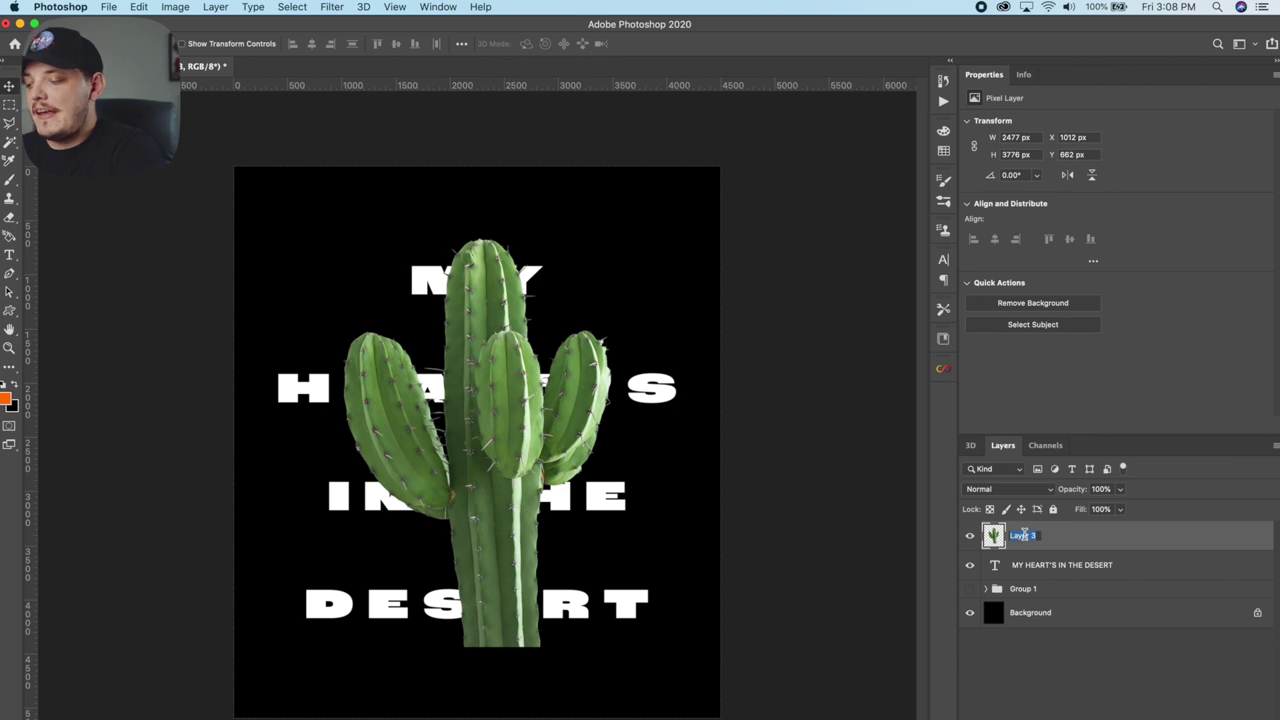
Step: Name the pasted layer 'Cactus' and hide the text layer, leaving the cactus visible
{"action": "type", "text": "Ca"}
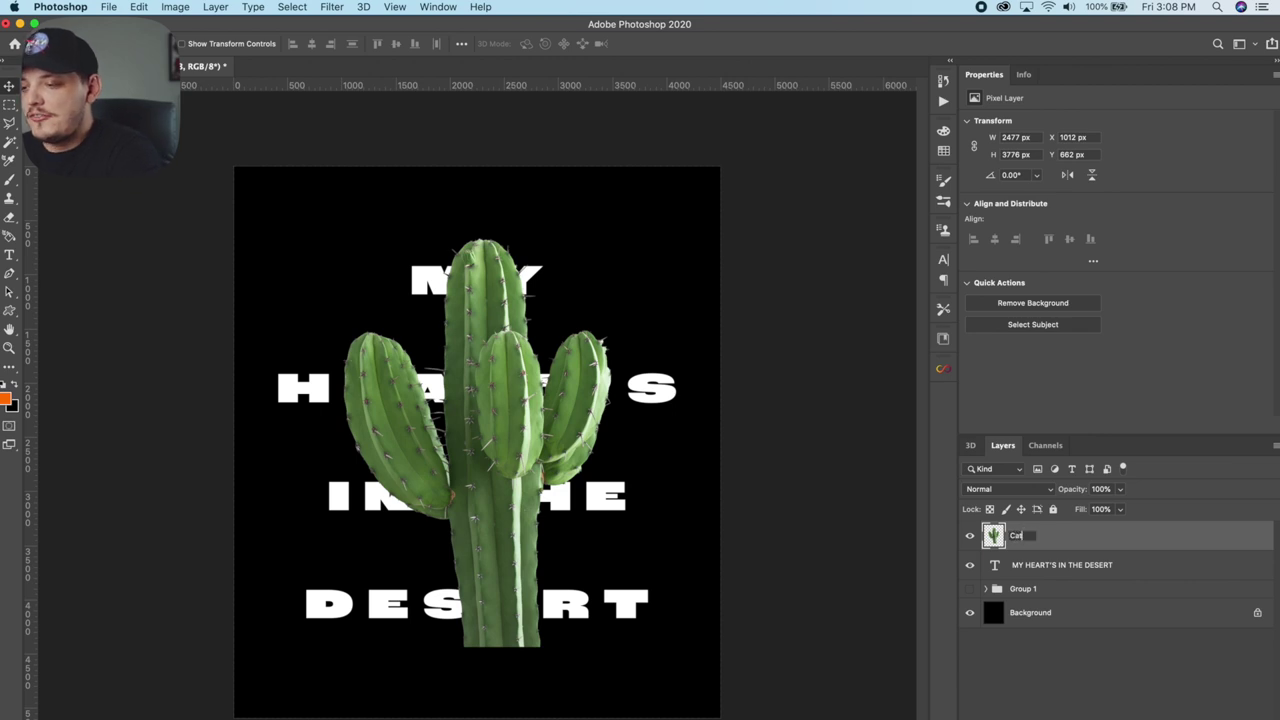
{"action": "type", "text": "ctus"}
{"action": "key", "text": "Return"}
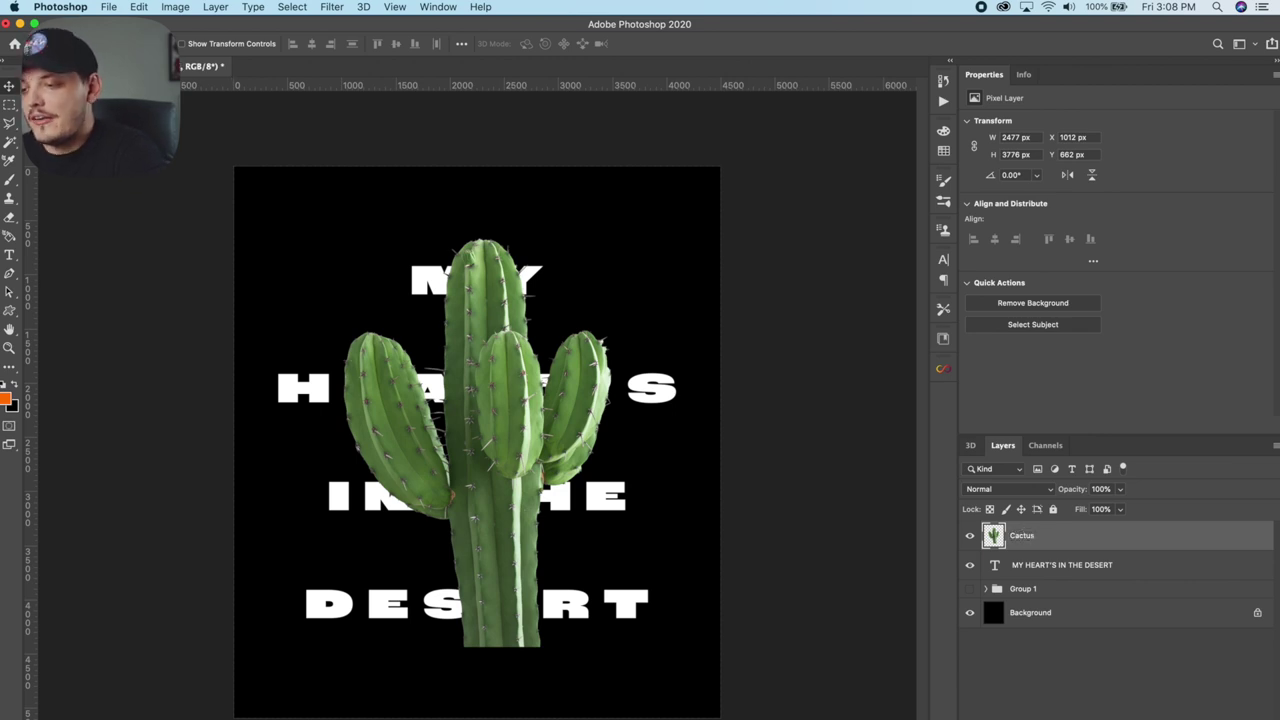
{"action": "left_click", "coordinate": [970, 537]}
{"action": "left_click", "coordinate": [970, 537]}
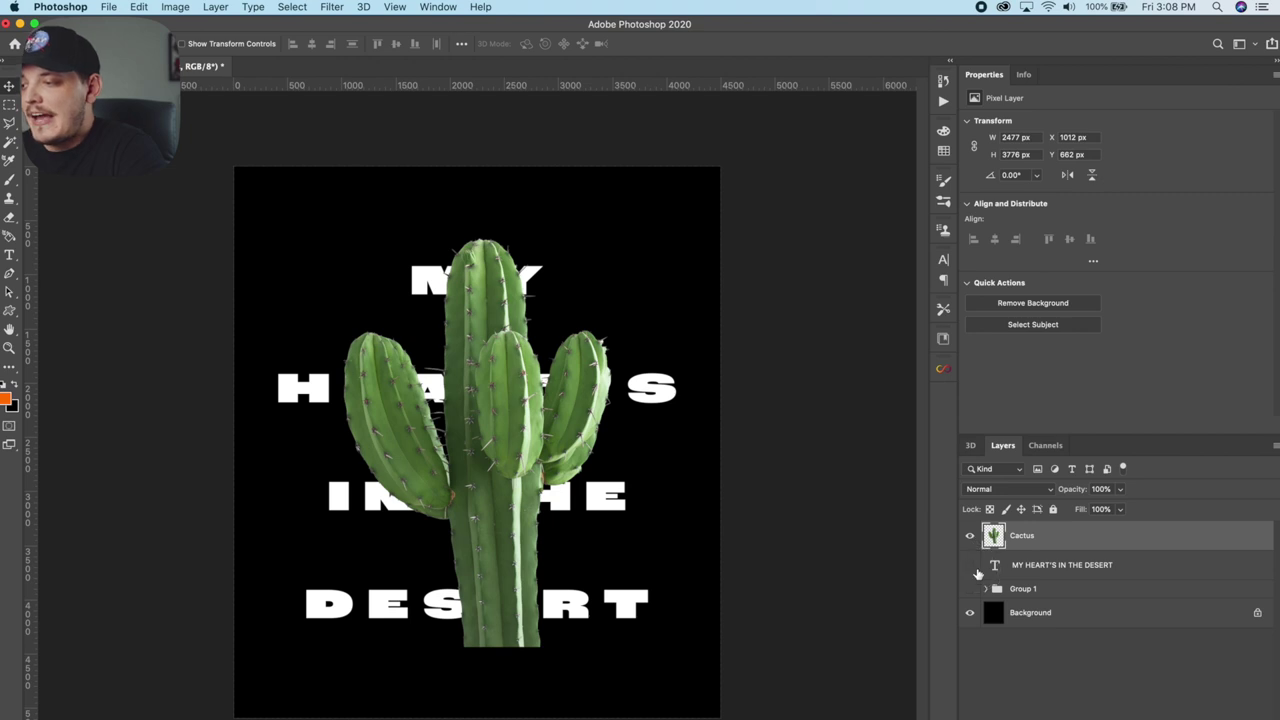
{"action": "left_click", "coordinate": [977, 570]}
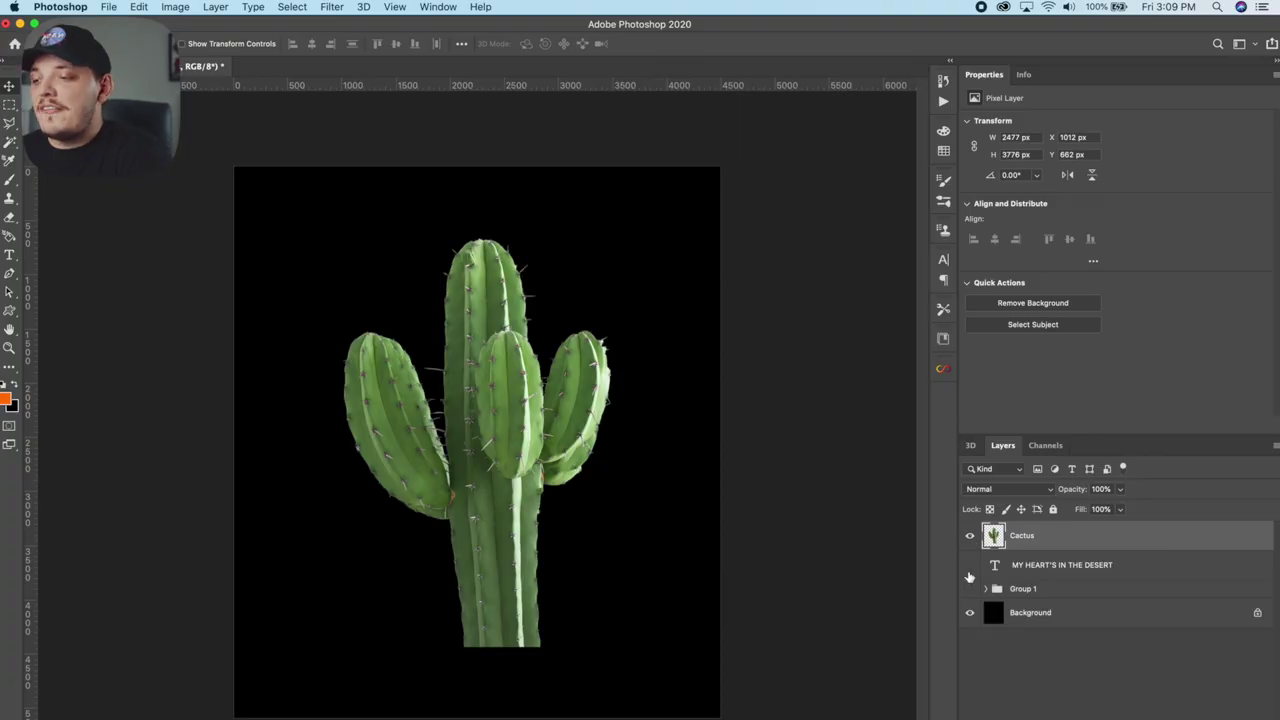
Step: Convert the Cactus layer into an embedded smart object (Cactus.psb)
{"action": "right_click", "coordinate": [1047, 540]}
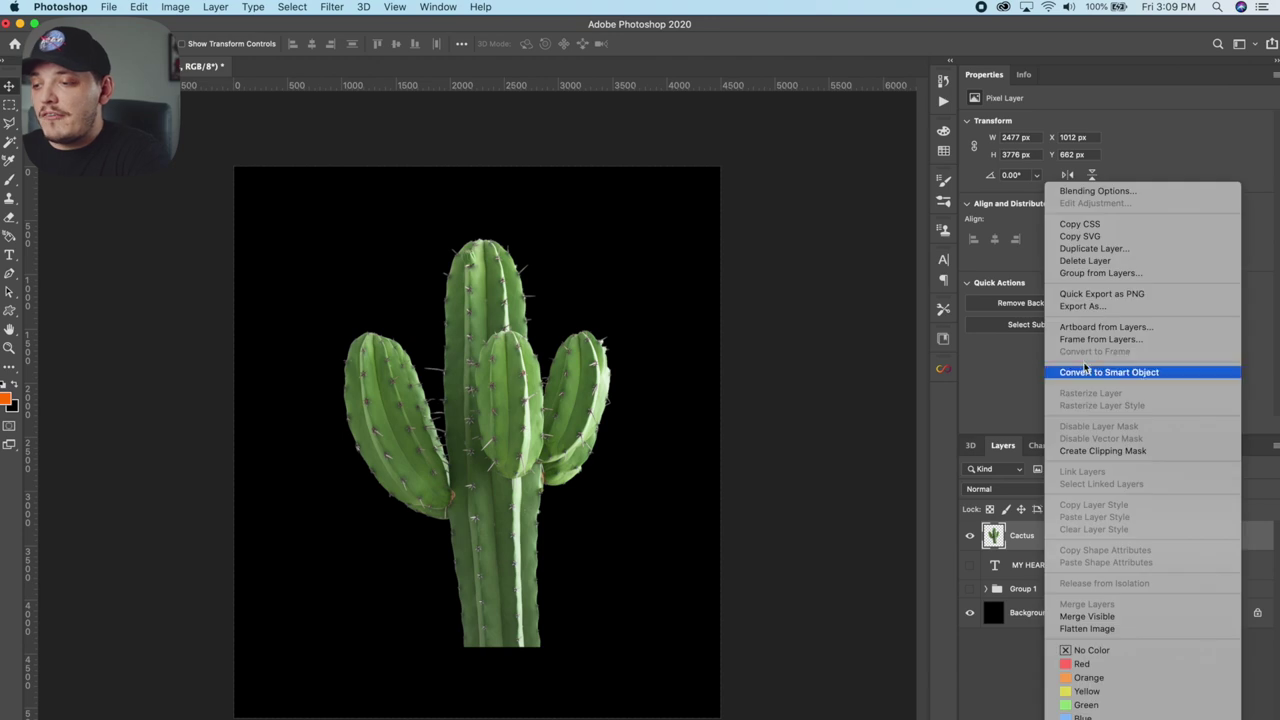
{"action": "left_click", "coordinate": [1093, 372]}
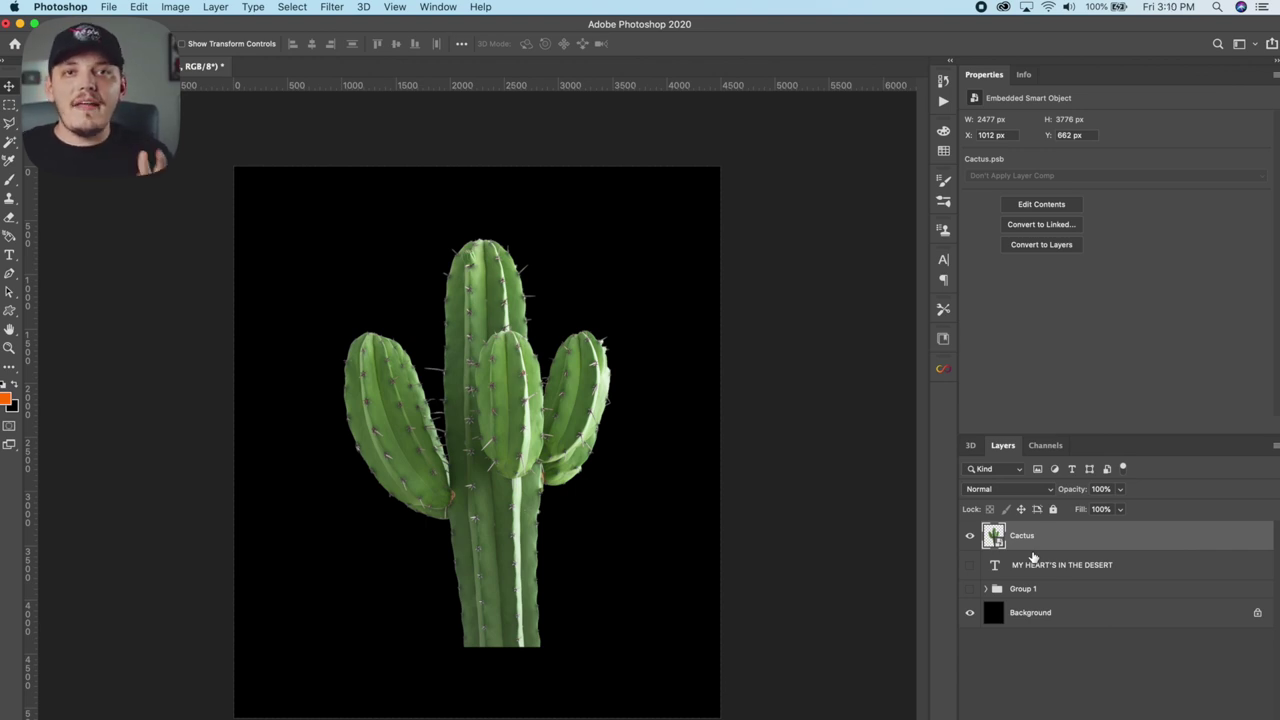
{"action": "left_click", "coordinate": [333, 7]}
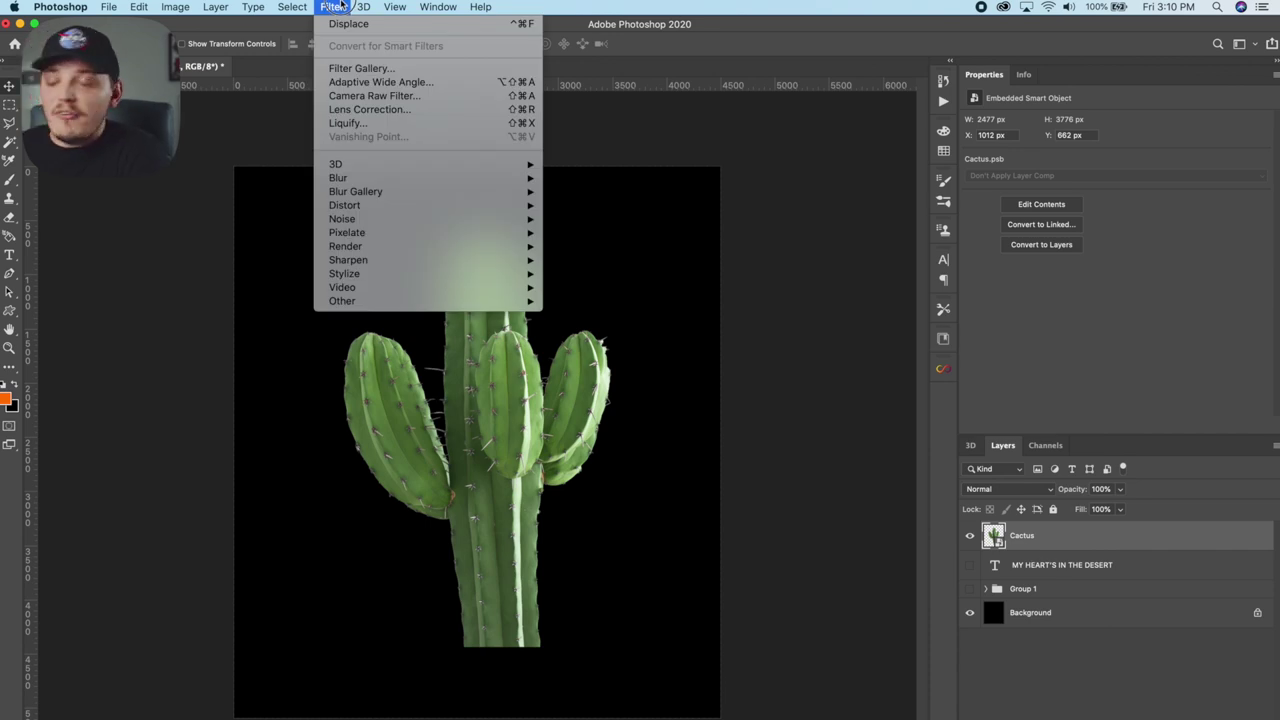
Step: Apply Camera Raw: Contrast +61, Reds/Oranges/Yellows saturation -100, Greens hue +100
{"action": "left_click", "coordinate": [372, 95]}
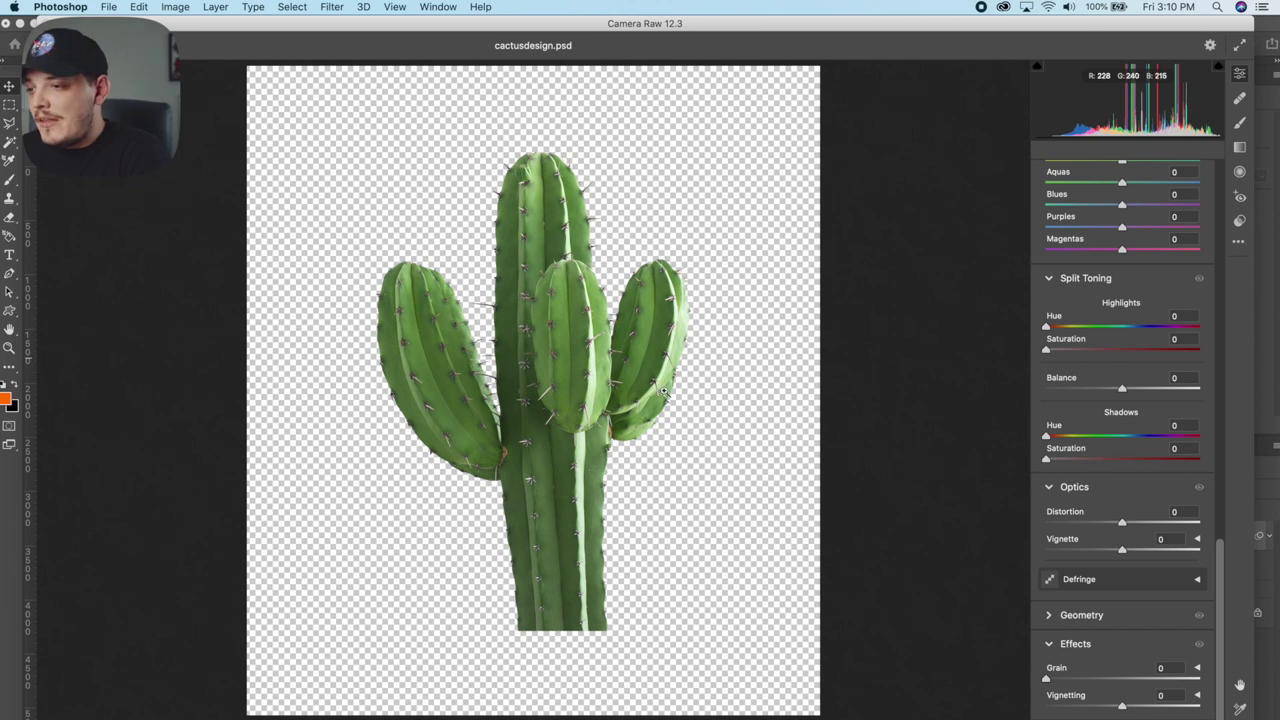
{"action": "scroll", "coordinate": [1100, 428], "scroll_direction": "up", "scroll_amount": 10}
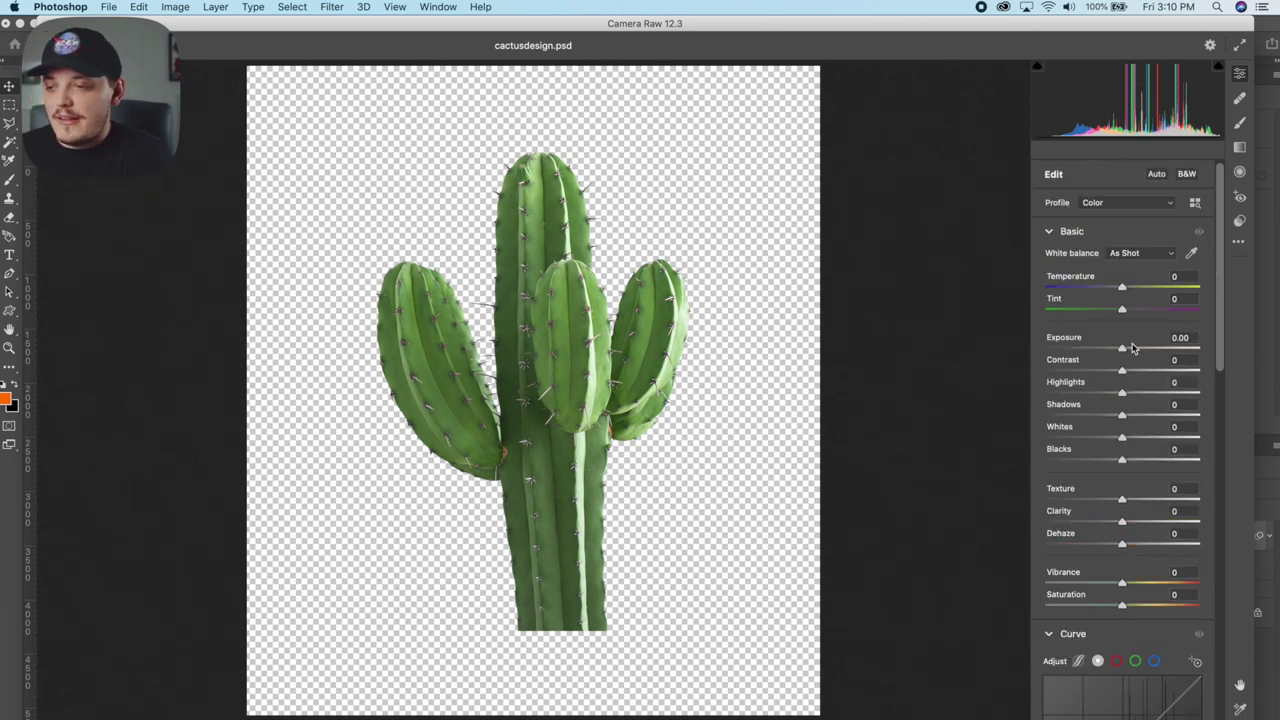
{"action": "left_click_drag", "start_coordinate": [1123, 370], "coordinate": [1058, 393]}
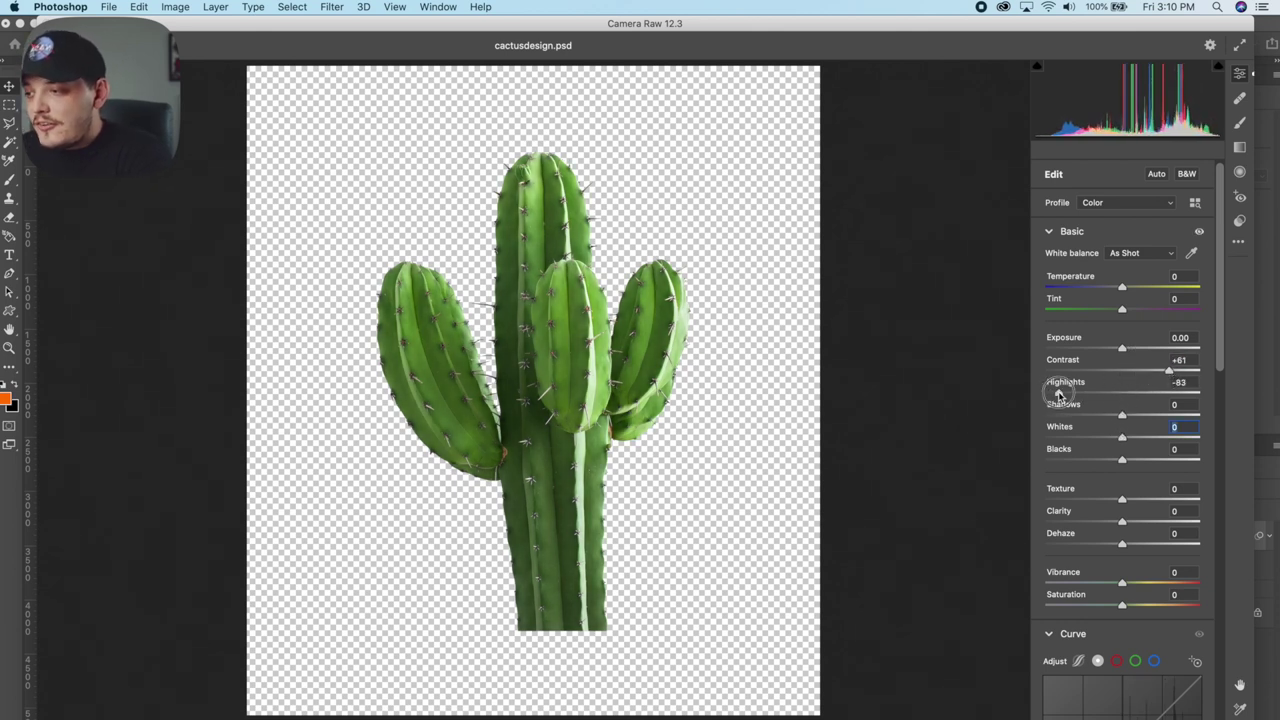
{"action": "scroll", "coordinate": [1087, 297], "scroll_direction": "down", "scroll_amount": 15}
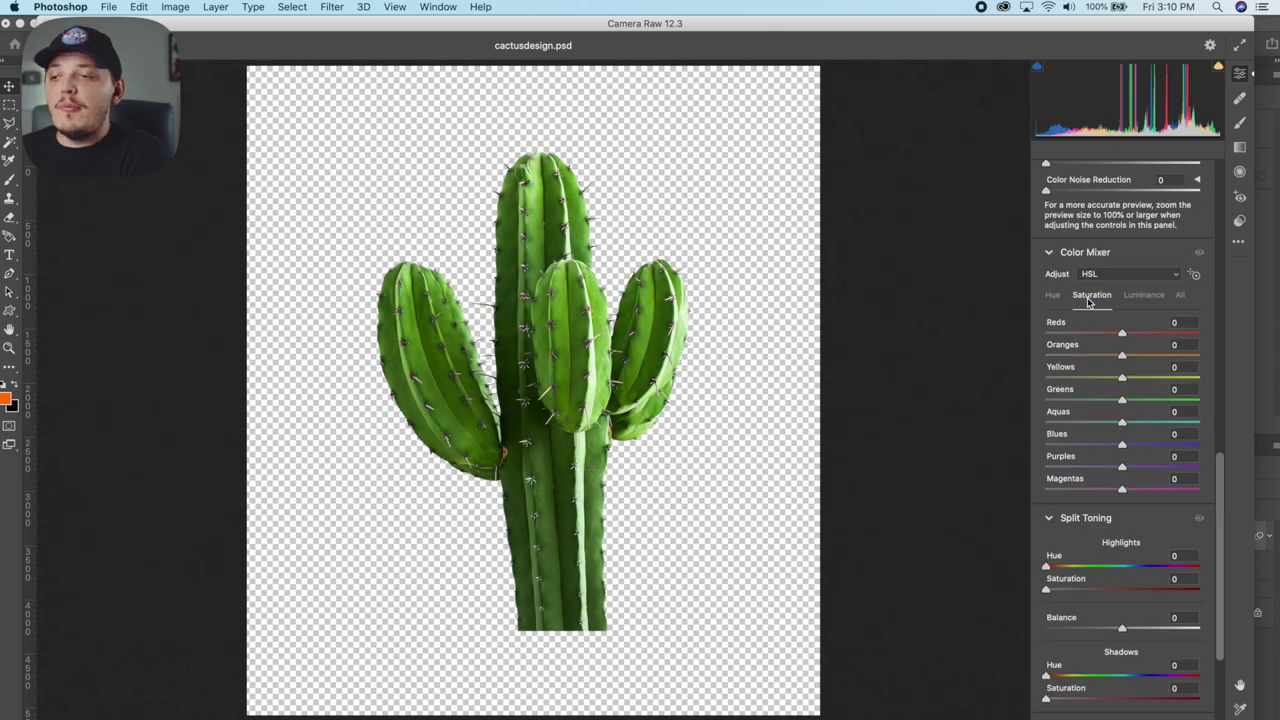
{"action": "scroll", "coordinate": [1087, 297], "scroll_direction": "down", "scroll_amount": 2}
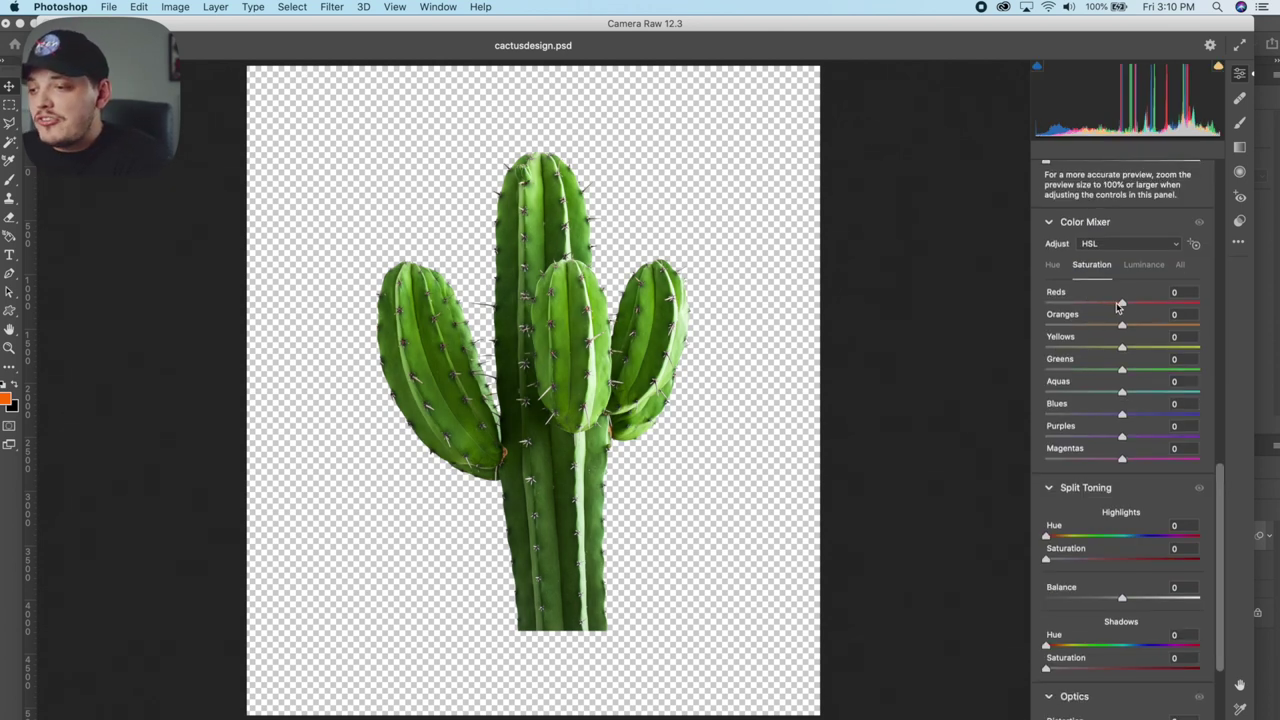
{"action": "left_click_drag", "start_coordinate": [1119, 304], "coordinate": [1008, 306]}
{"action": "left_click_drag", "start_coordinate": [1122, 326], "coordinate": [963, 350]}
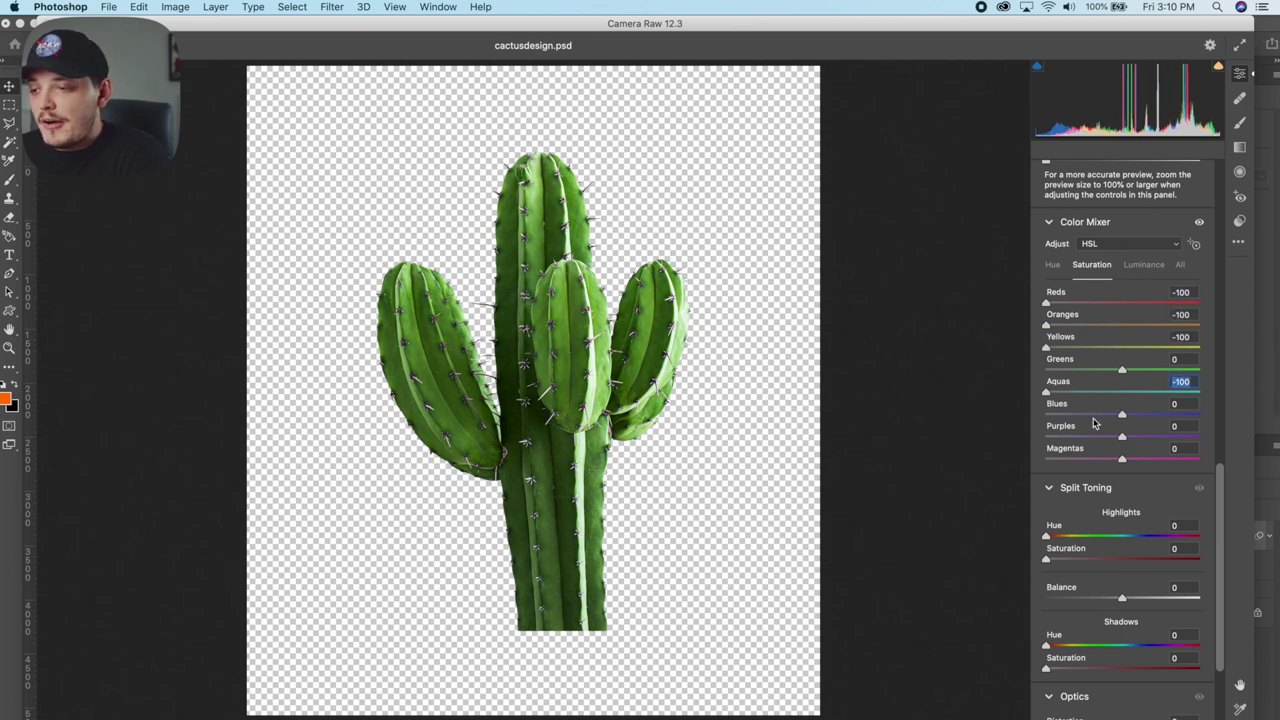
{"action": "left_click", "coordinate": [1120, 372]}
{"action": "left_click_drag", "start_coordinate": [1122, 374], "coordinate": [1229, 367]}
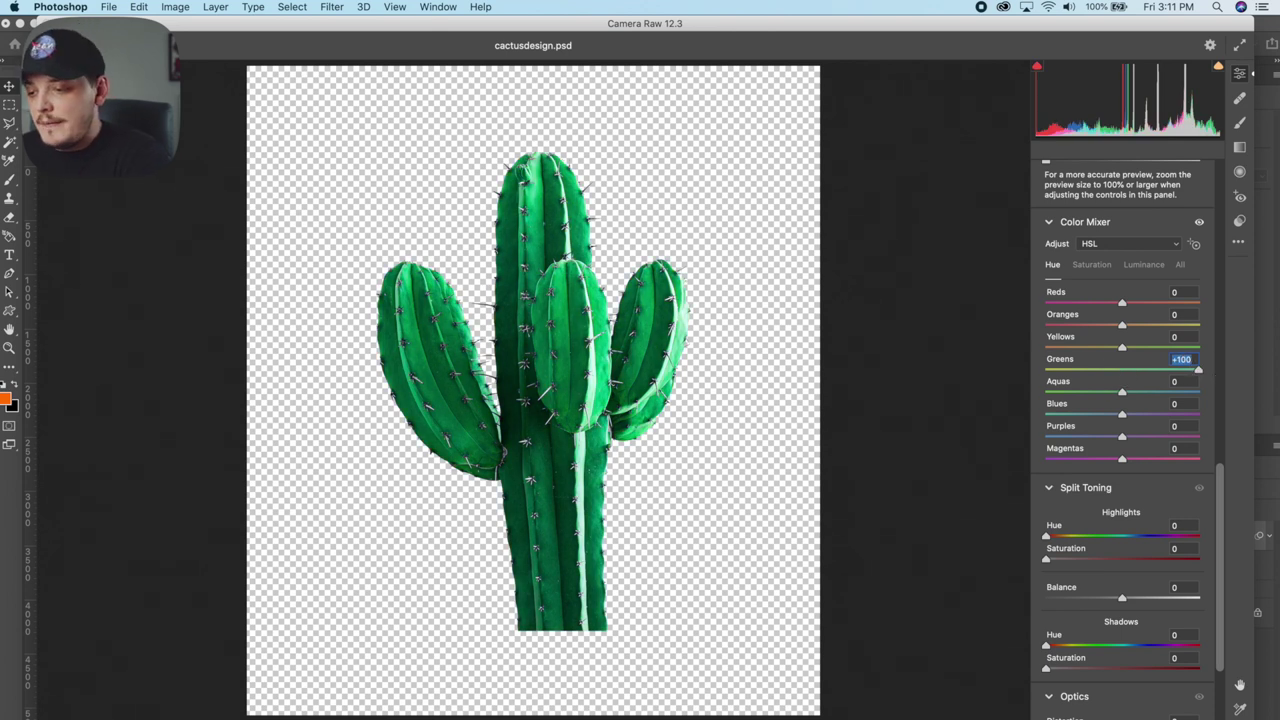
{"action": "key", "text": "Return"}
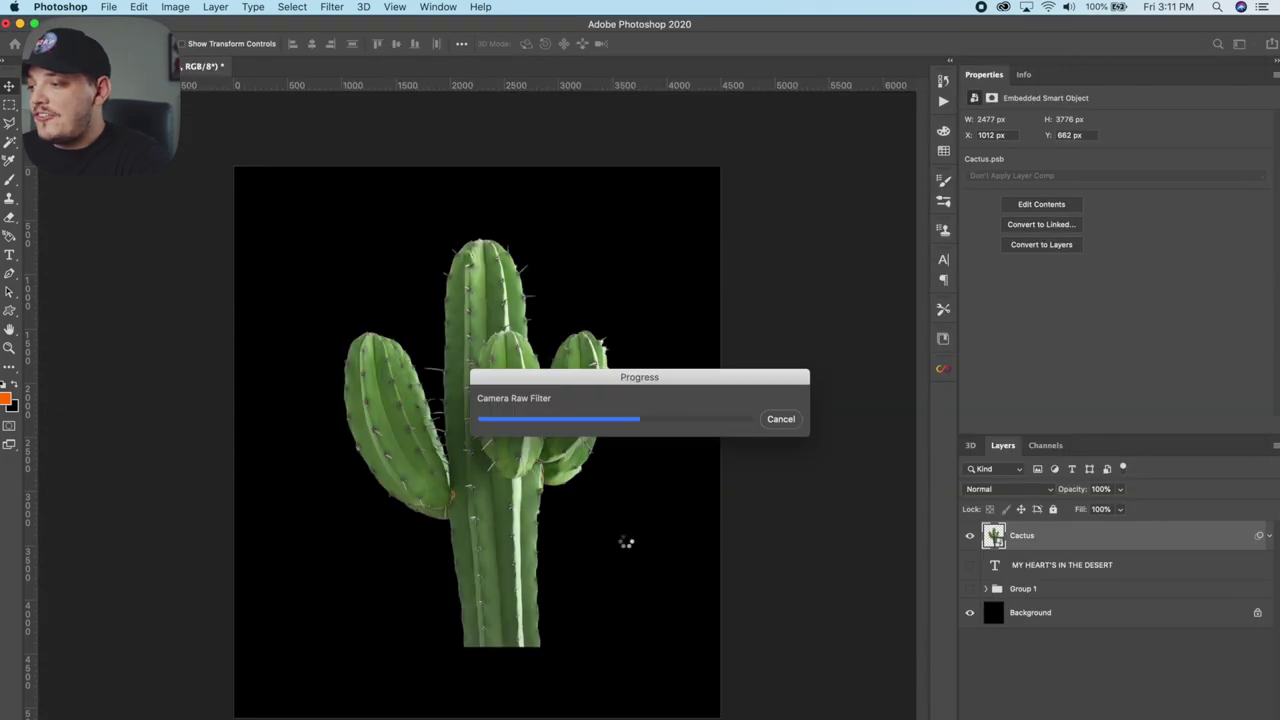
Step: Duplicate the Cactus layer twice, hiding Cactus and Cactus copy 2
{"action": "key", "text": "w"}
{"action": "key", "text": "super+plus"}
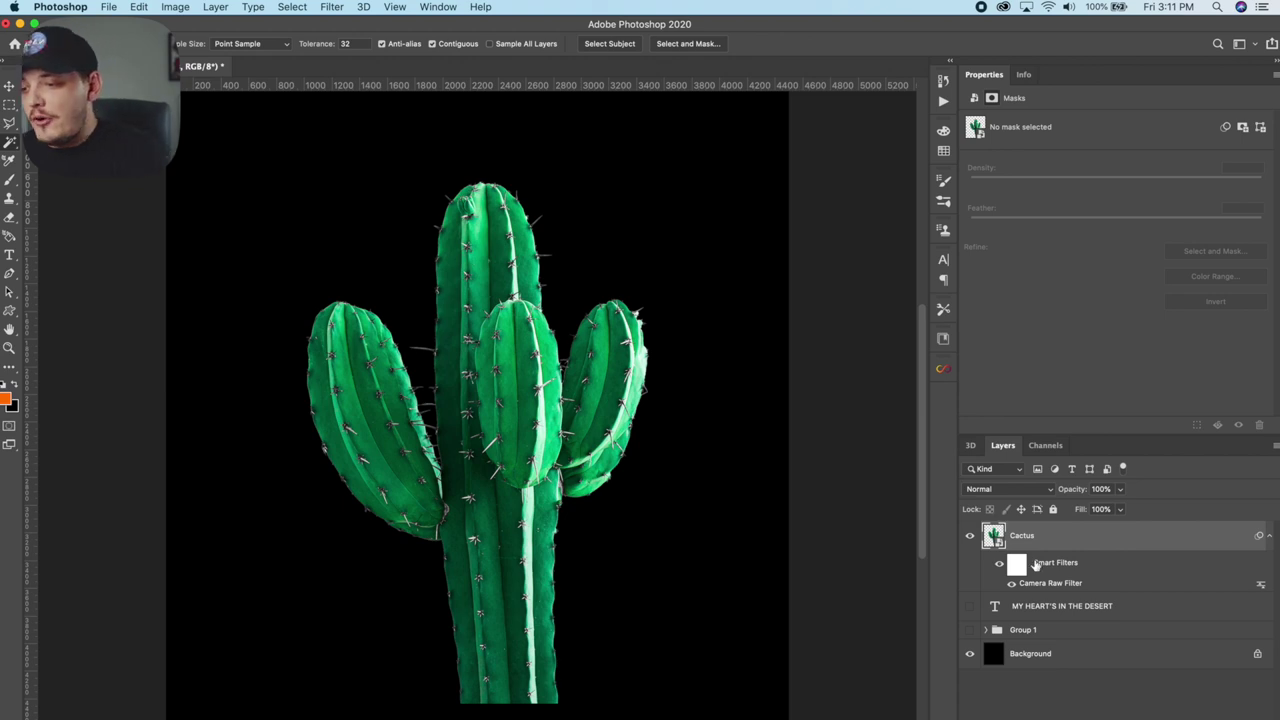
{"action": "left_click", "coordinate": [1059, 545]}
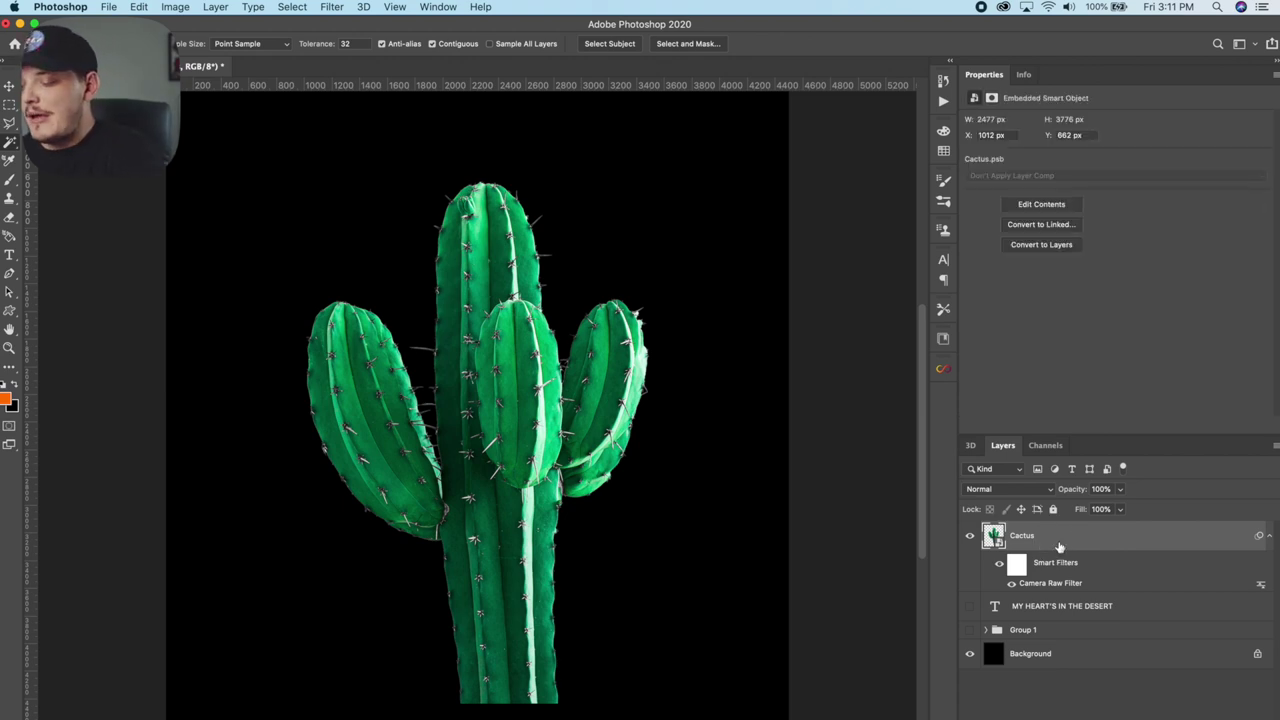
{"action": "key", "text": "super+j"}
{"action": "key", "text": "super+j"}
{"action": "left_click", "coordinate": [969, 606], "text": "alt"}
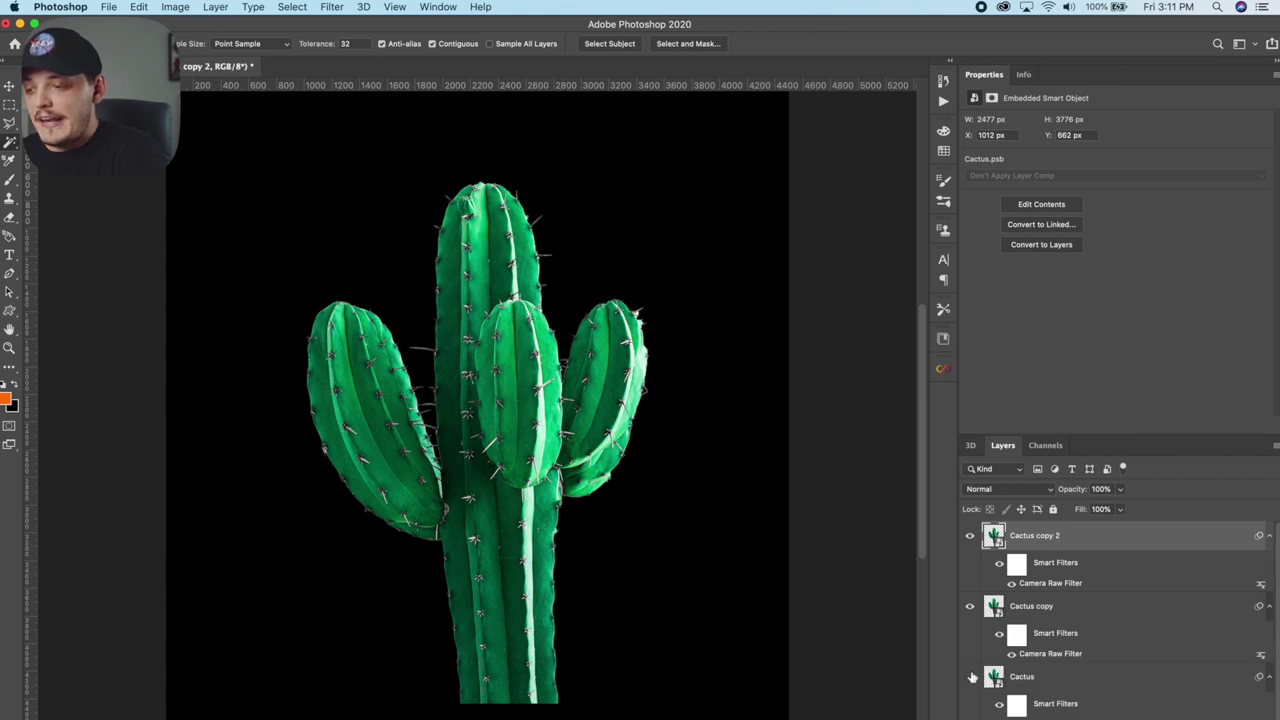
{"action": "left_click", "coordinate": [1040, 607]}
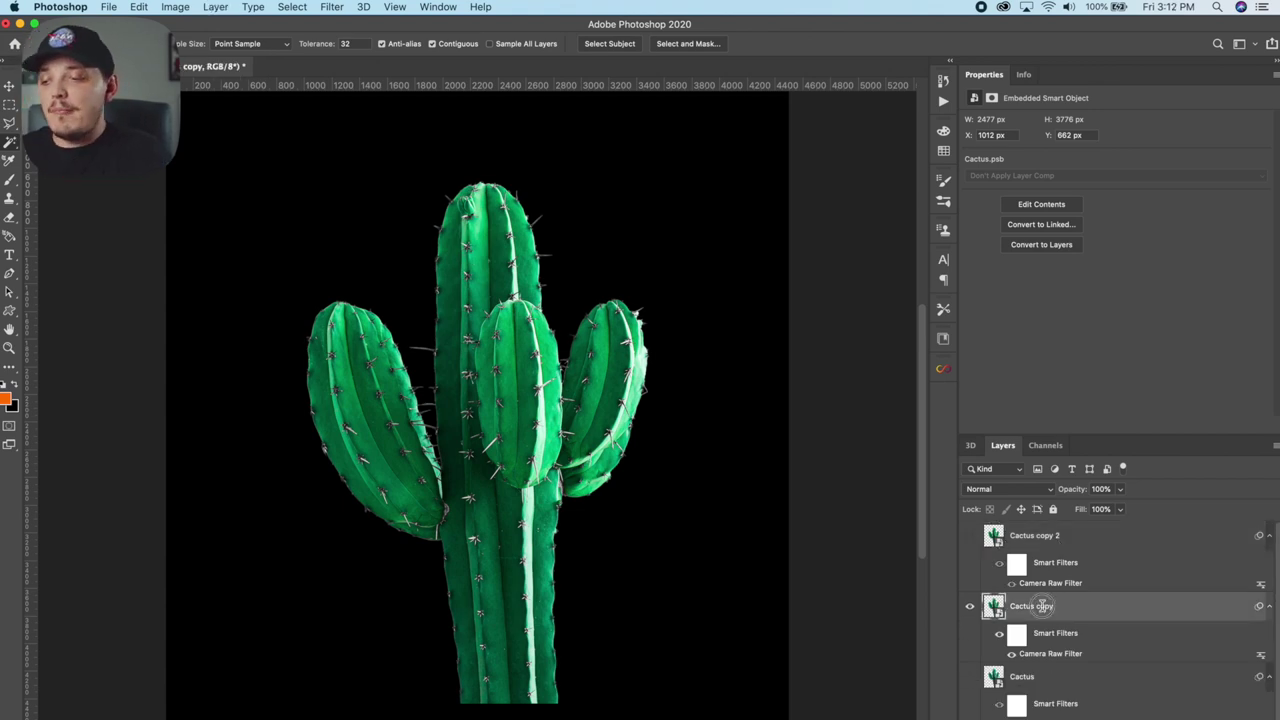
Step: Rename the copies 'Green' and 'Highlights / Whites'
{"action": "double_click", "coordinate": [1042, 607]}
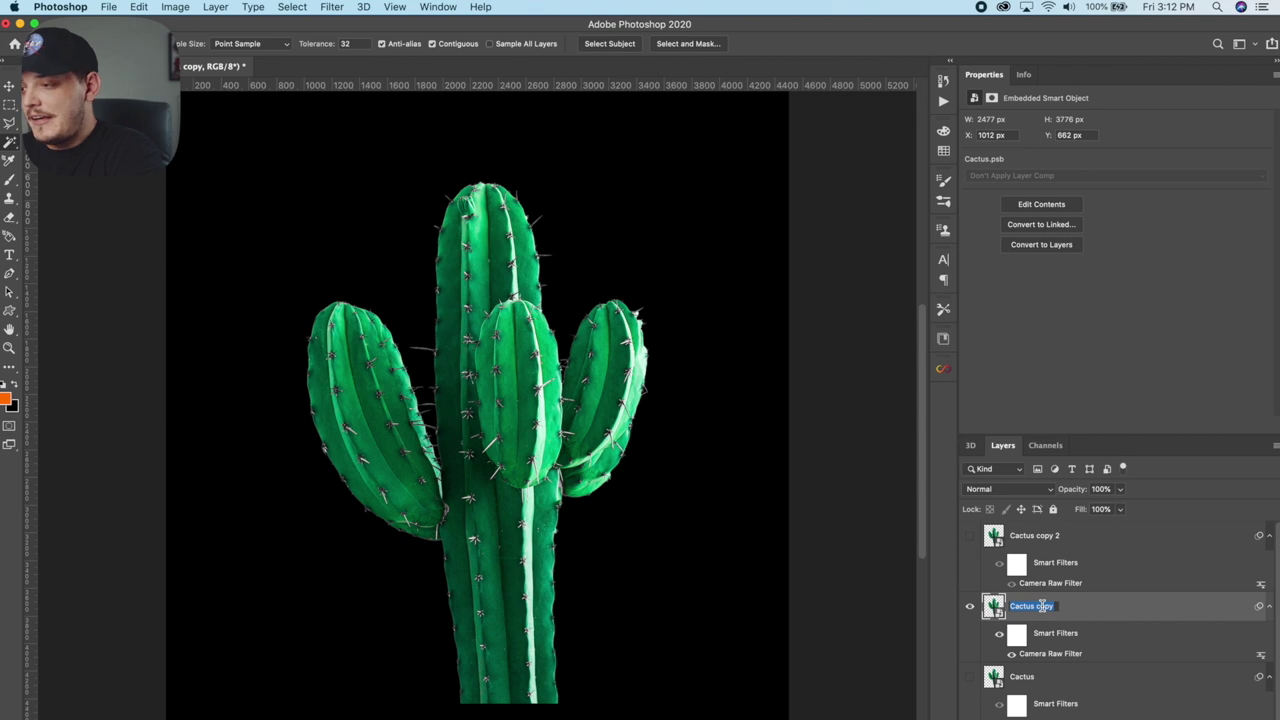
{"action": "type", "text": "Green"}
{"action": "key", "text": "Return"}
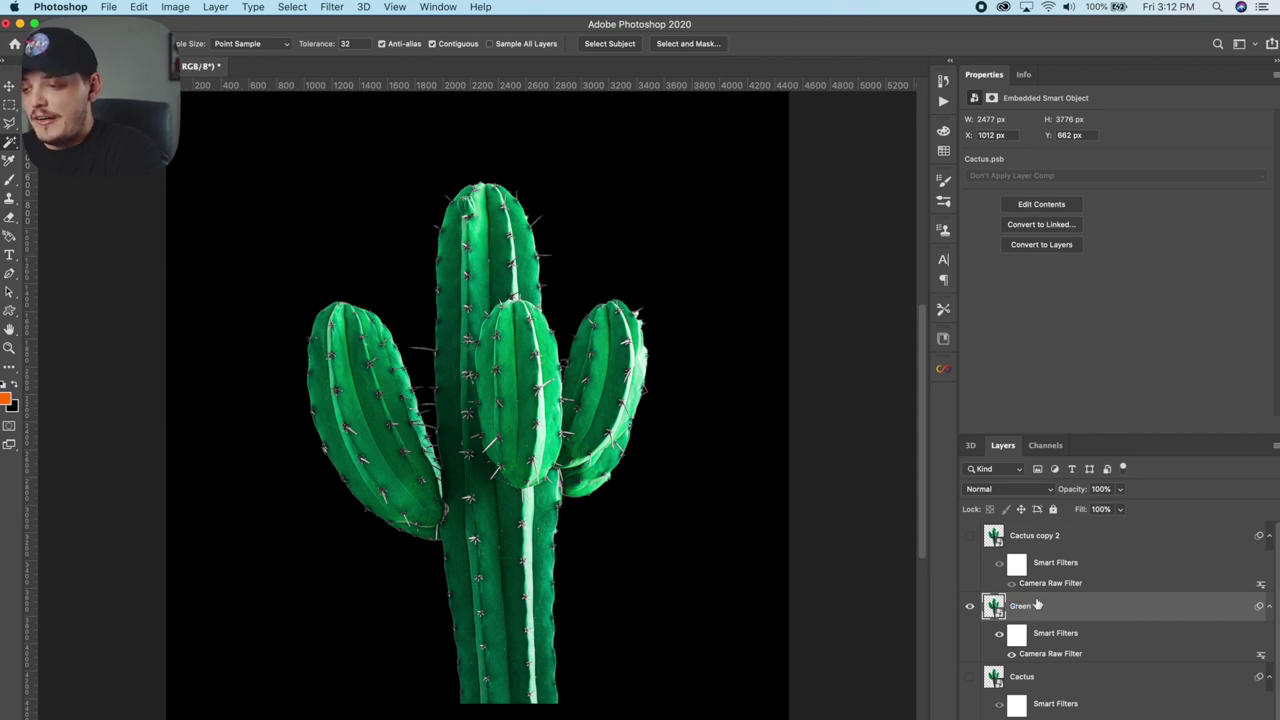
{"action": "double_click", "coordinate": [1031, 536]}
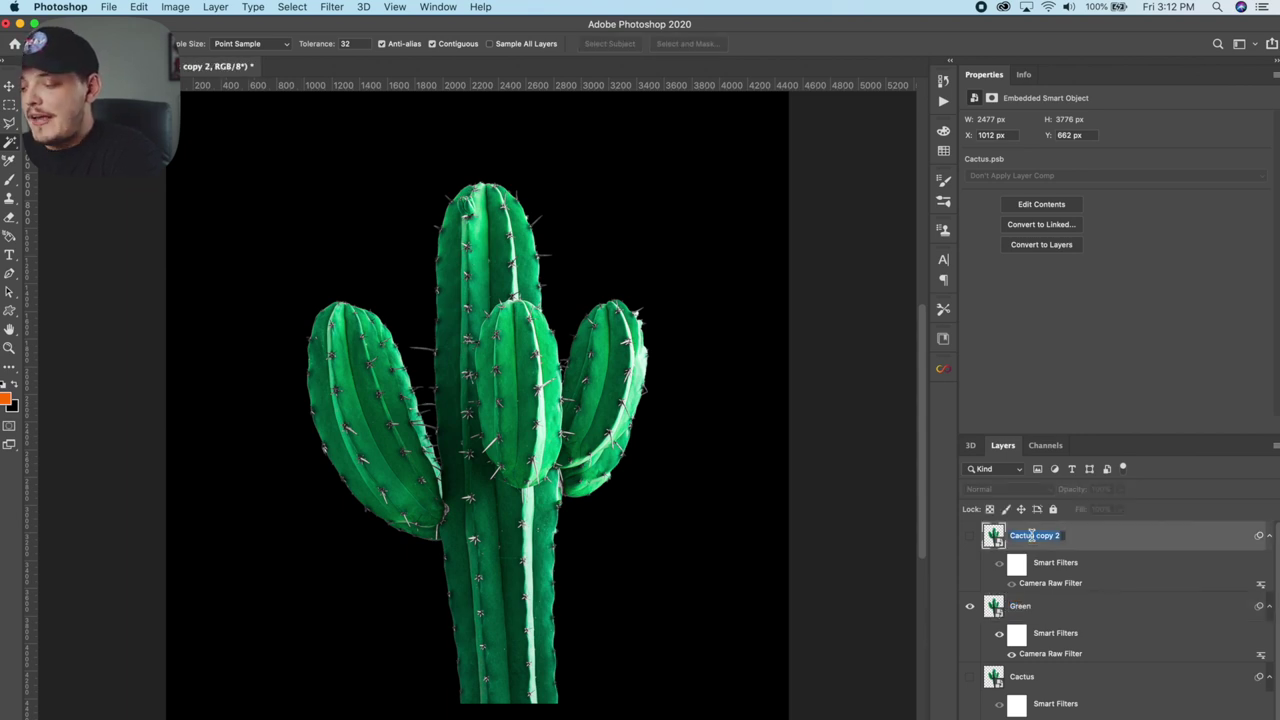
{"action": "type", "text": "Highlights"}
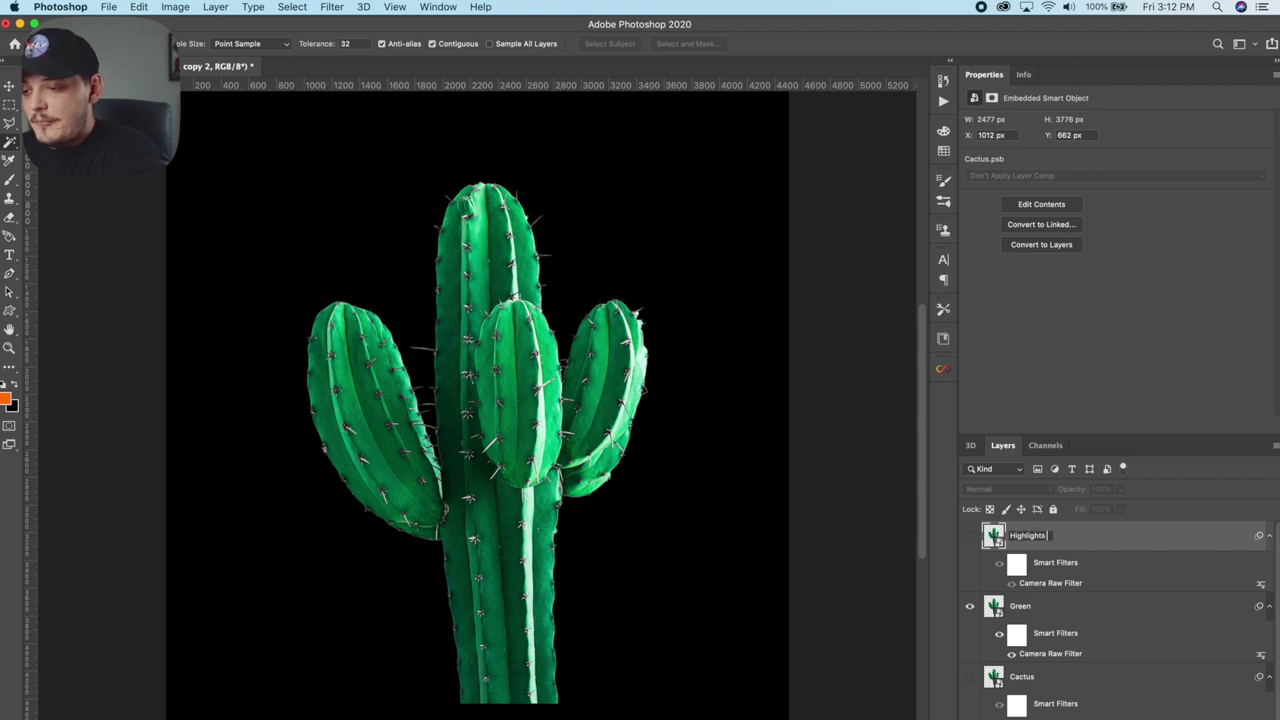
{"action": "type", "text": " / Whites"}
{"action": "key", "text": "Return"}
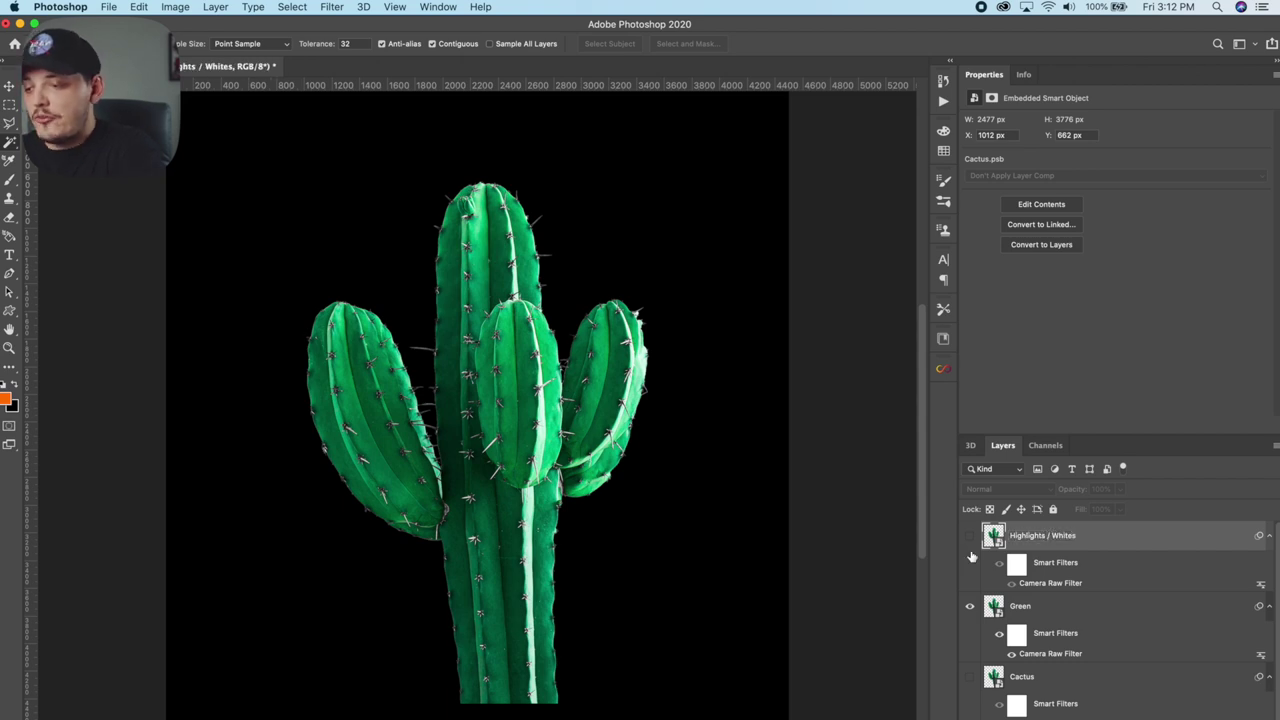
{"action": "left_click", "coordinate": [1041, 622]}
Step: Rasterize the Green layer
{"action": "right_click", "coordinate": [1041, 622]}
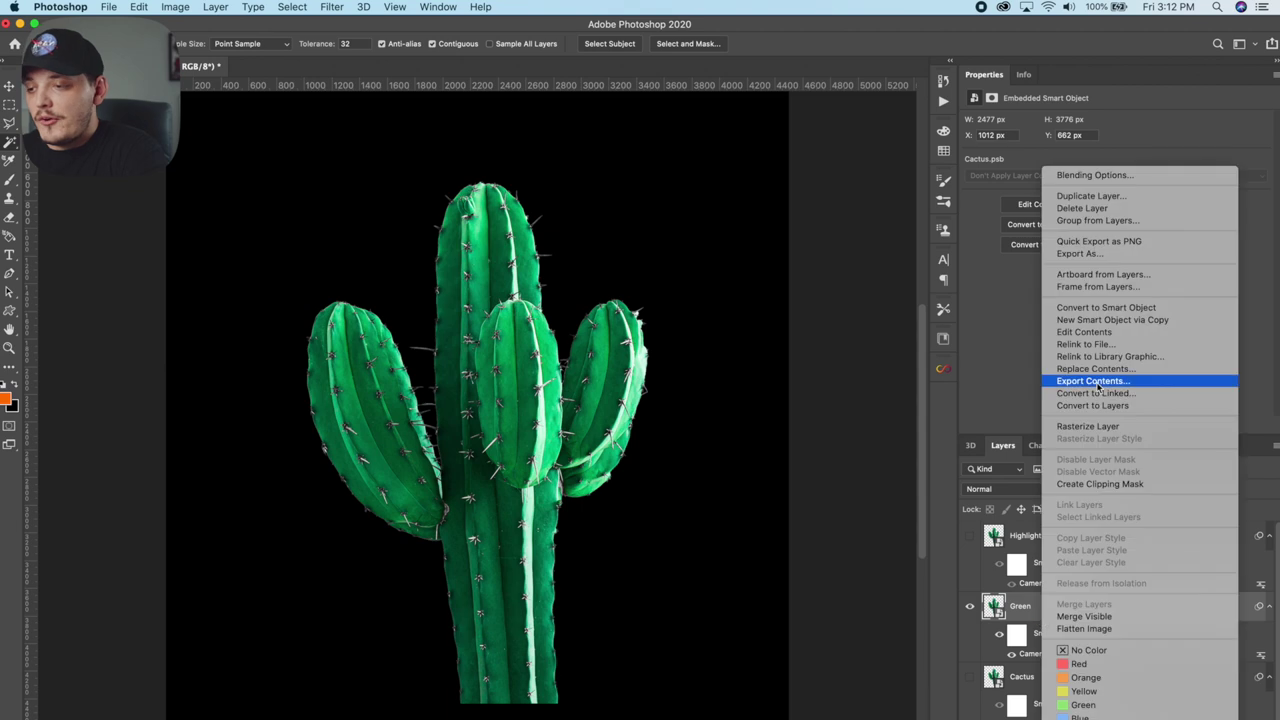
{"action": "left_click", "coordinate": [1091, 428]}
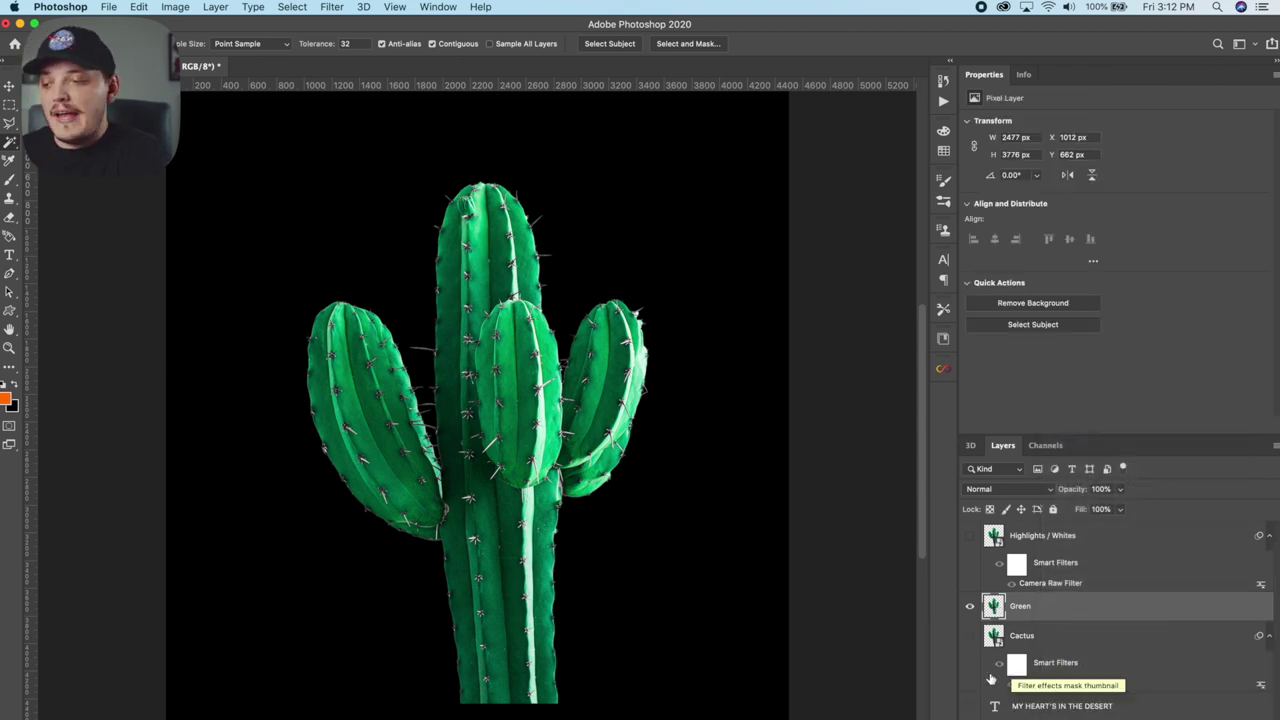
{"action": "left_click", "coordinate": [1024, 652]}
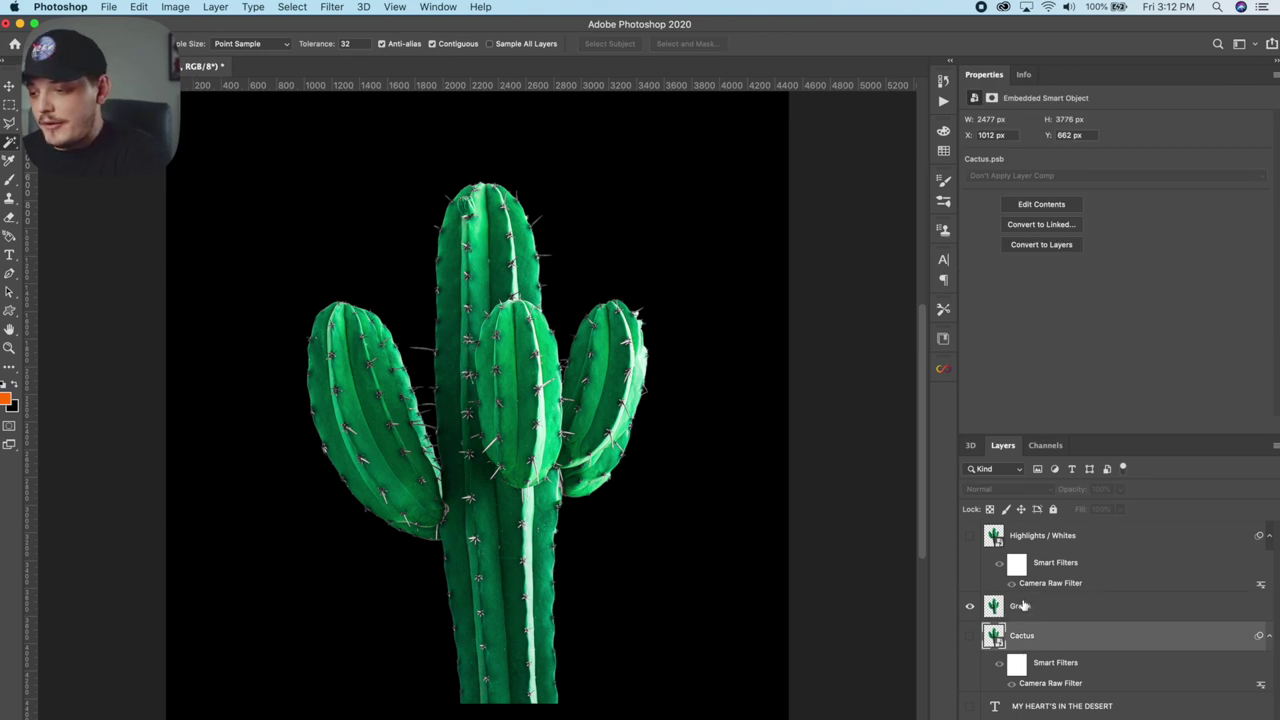
{"action": "left_click", "coordinate": [1022, 606]}
Step: Split Green's This Layer black Blend If slider to 21/65, then make Green a smart object
{"action": "right_click", "coordinate": [1156, 618]}
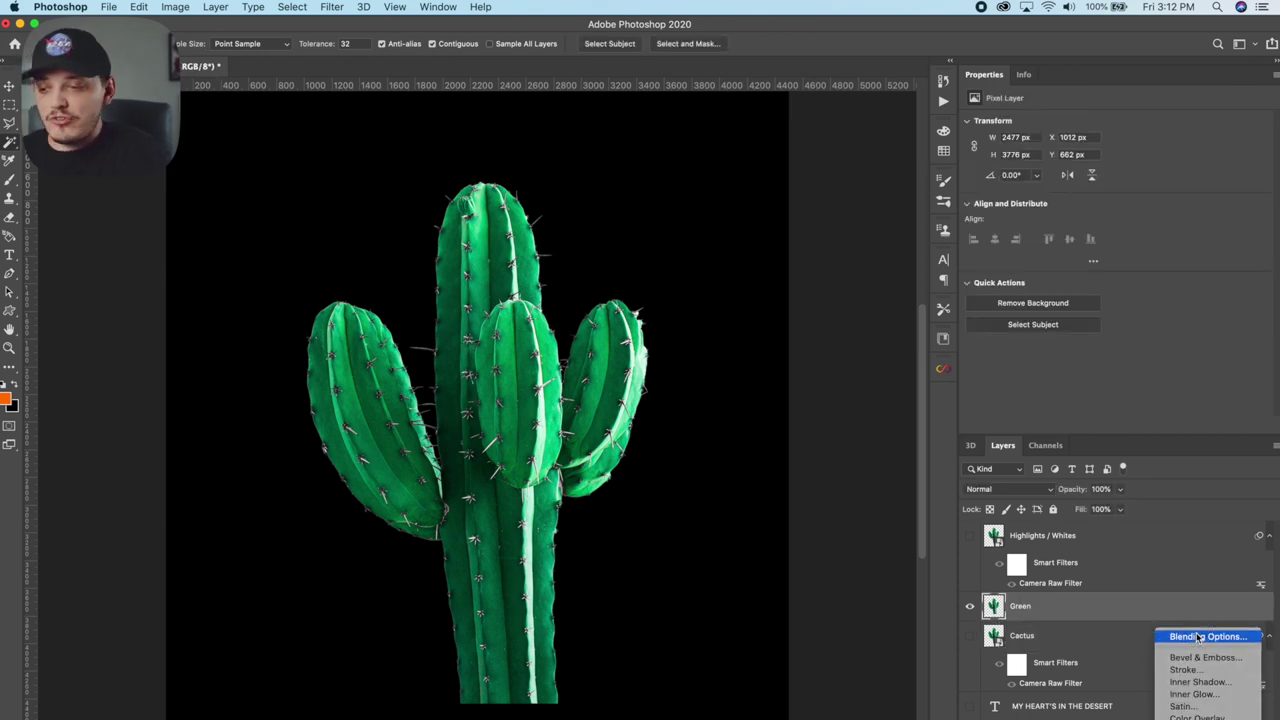
{"action": "left_click", "coordinate": [1198, 636]}
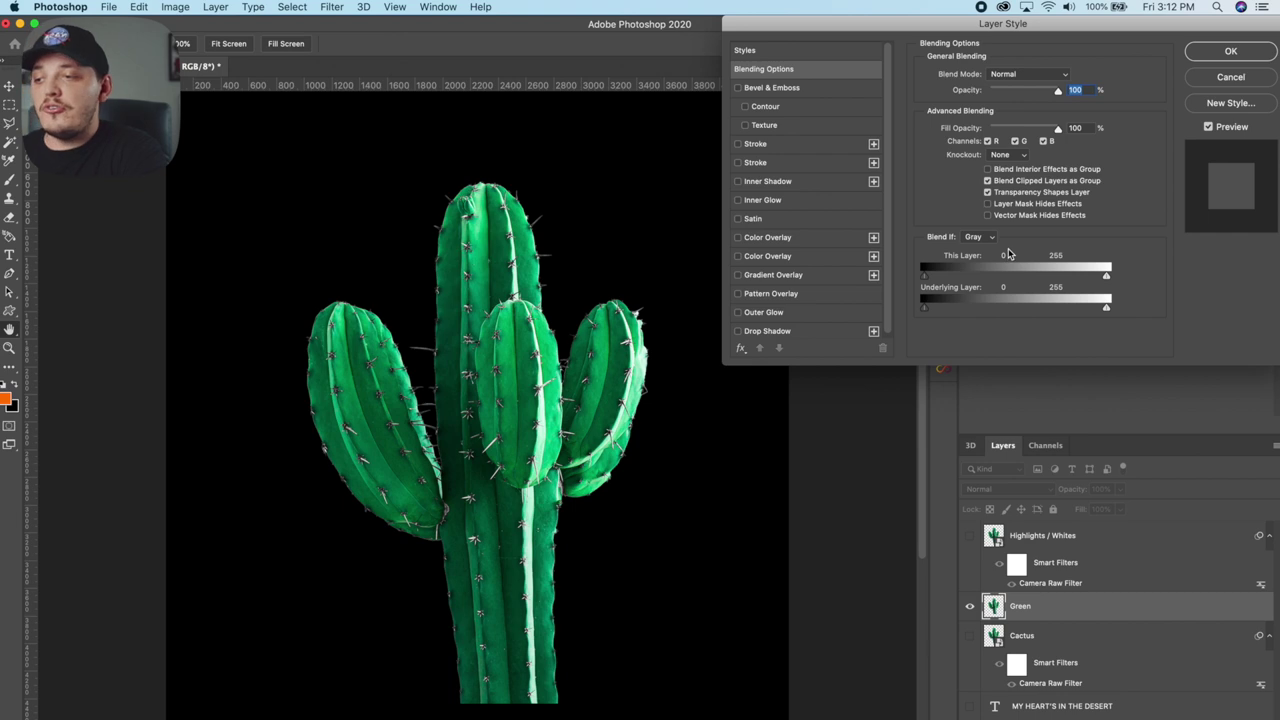
{"action": "left_click_drag", "start_coordinate": [924, 278], "coordinate": [970, 278]}
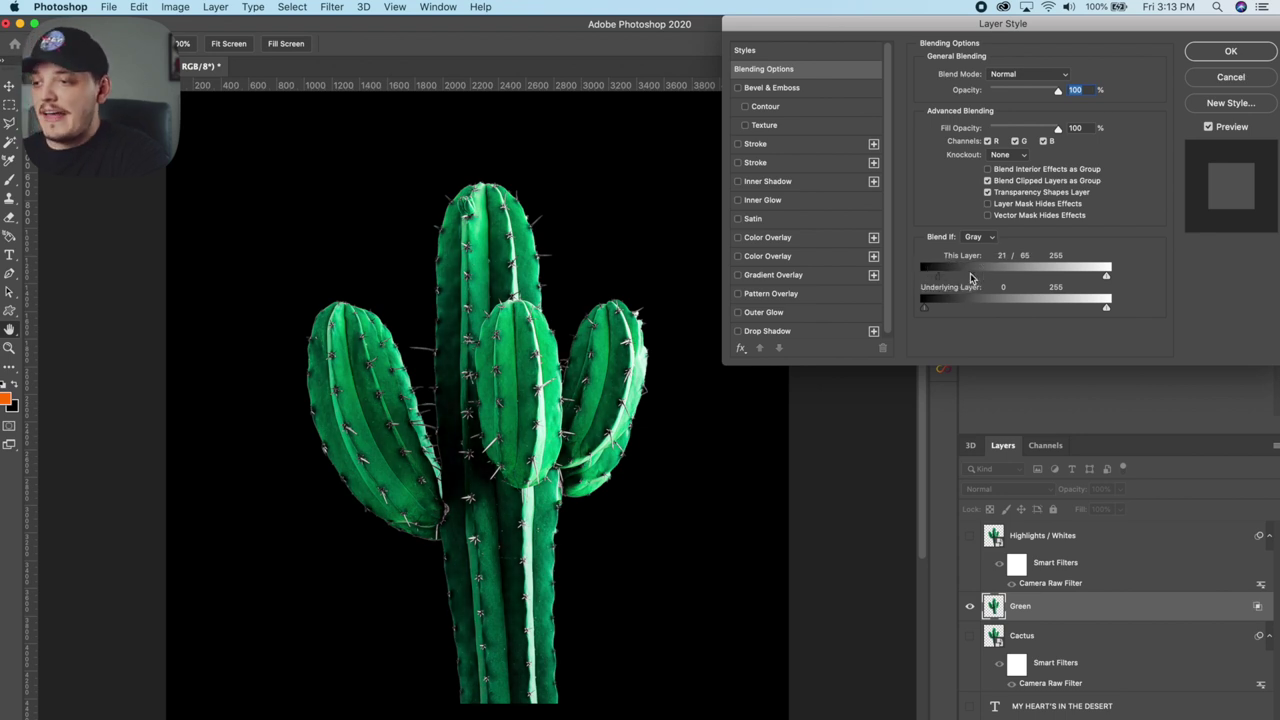
{"action": "left_click", "coordinate": [1228, 51]}
{"action": "right_click", "coordinate": [1088, 601]}
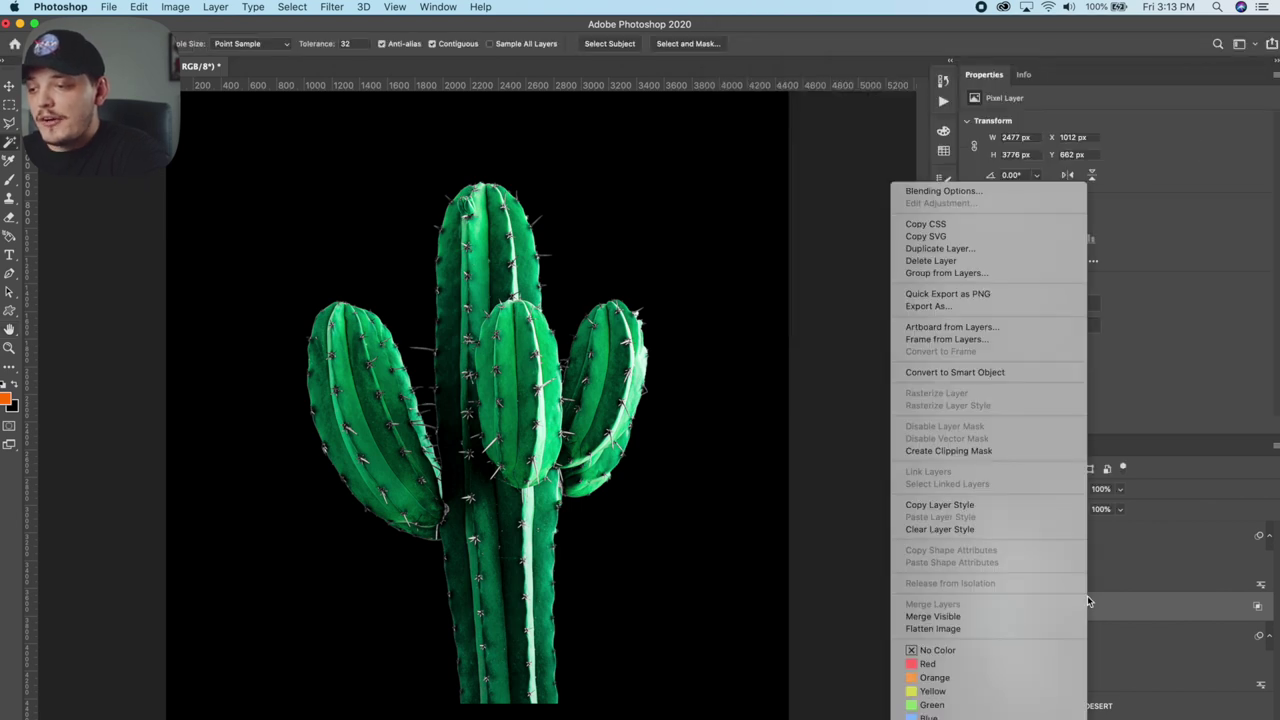
{"action": "left_click", "coordinate": [992, 373]}
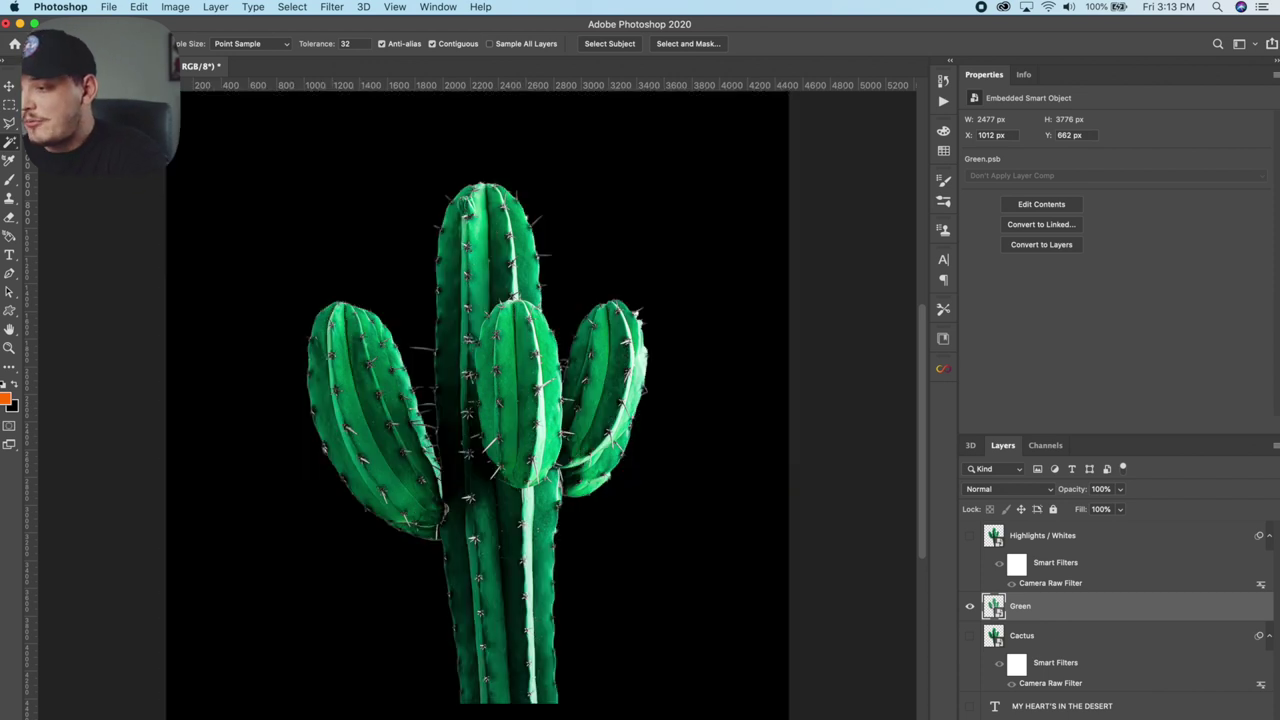
Step: Hide Green, show Highlights / Whites, and rasterize Highlights / Whites to bake in its filters
{"action": "left_click", "coordinate": [969, 535]}
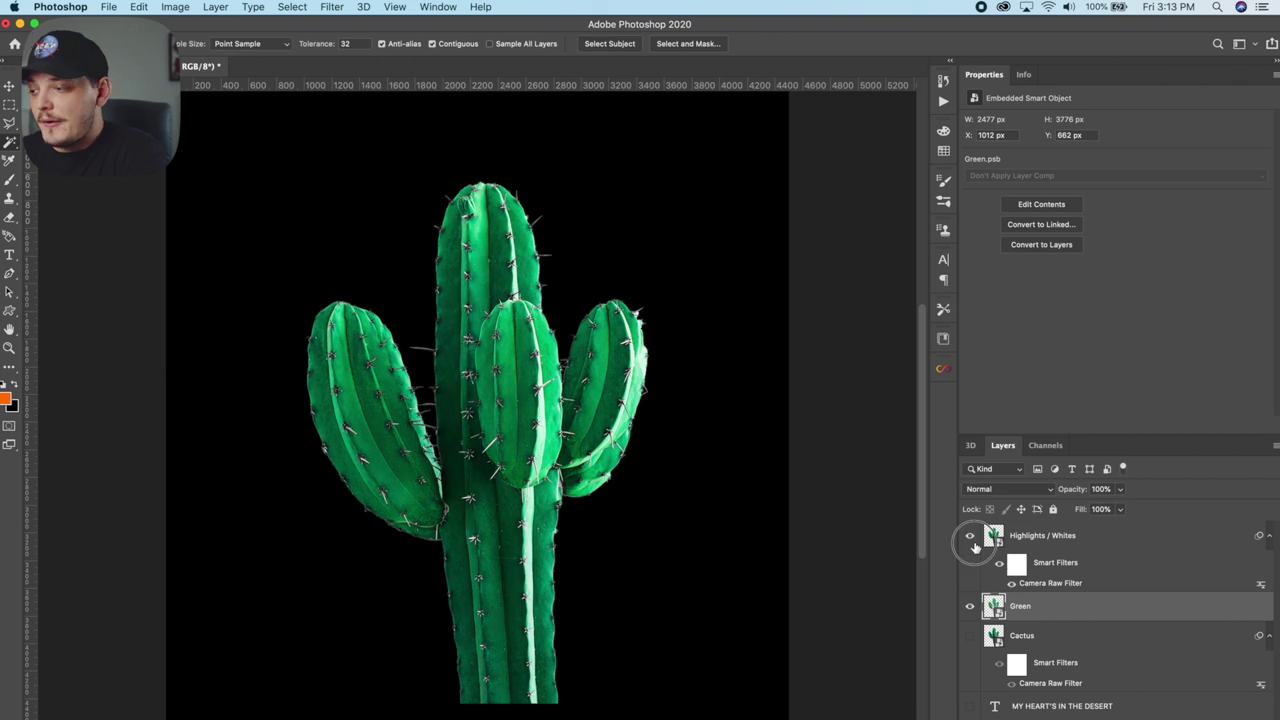
{"action": "left_click", "coordinate": [969, 535]}
{"action": "left_click", "coordinate": [1018, 540]}
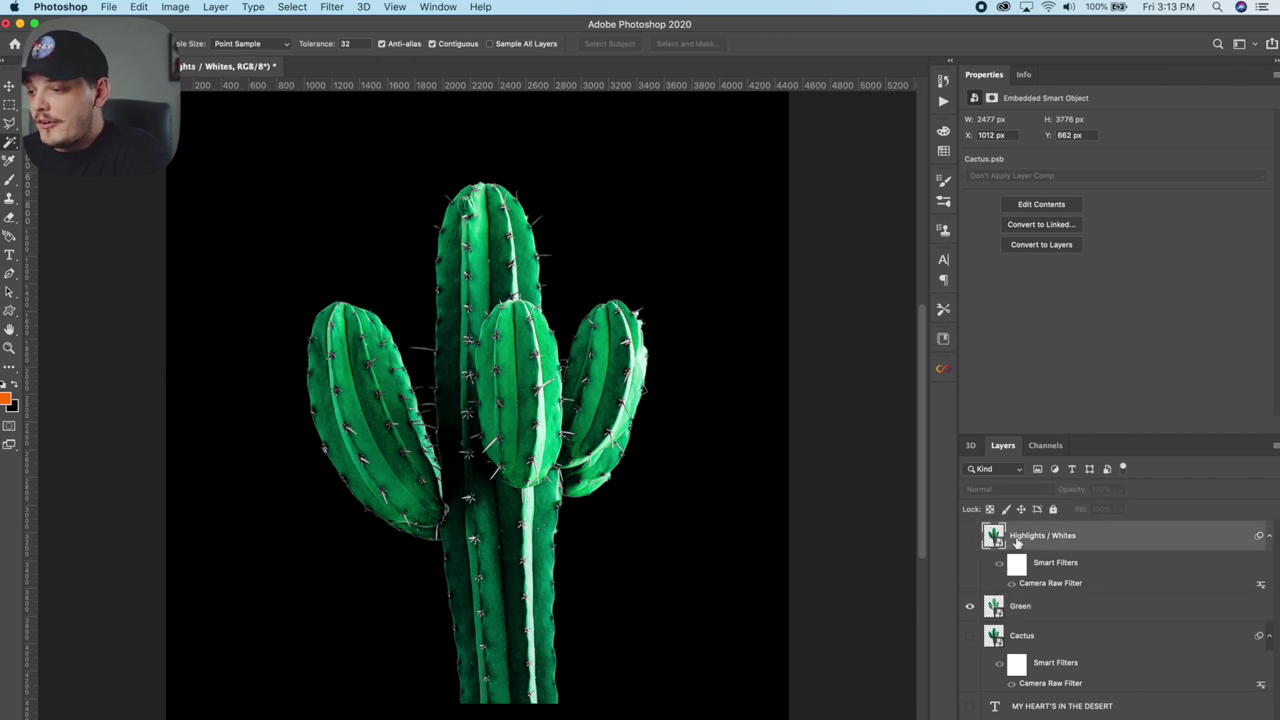
{"action": "left_click", "coordinate": [969, 606]}
{"action": "left_click", "coordinate": [969, 535]}
{"action": "right_click", "coordinate": [1033, 535]}
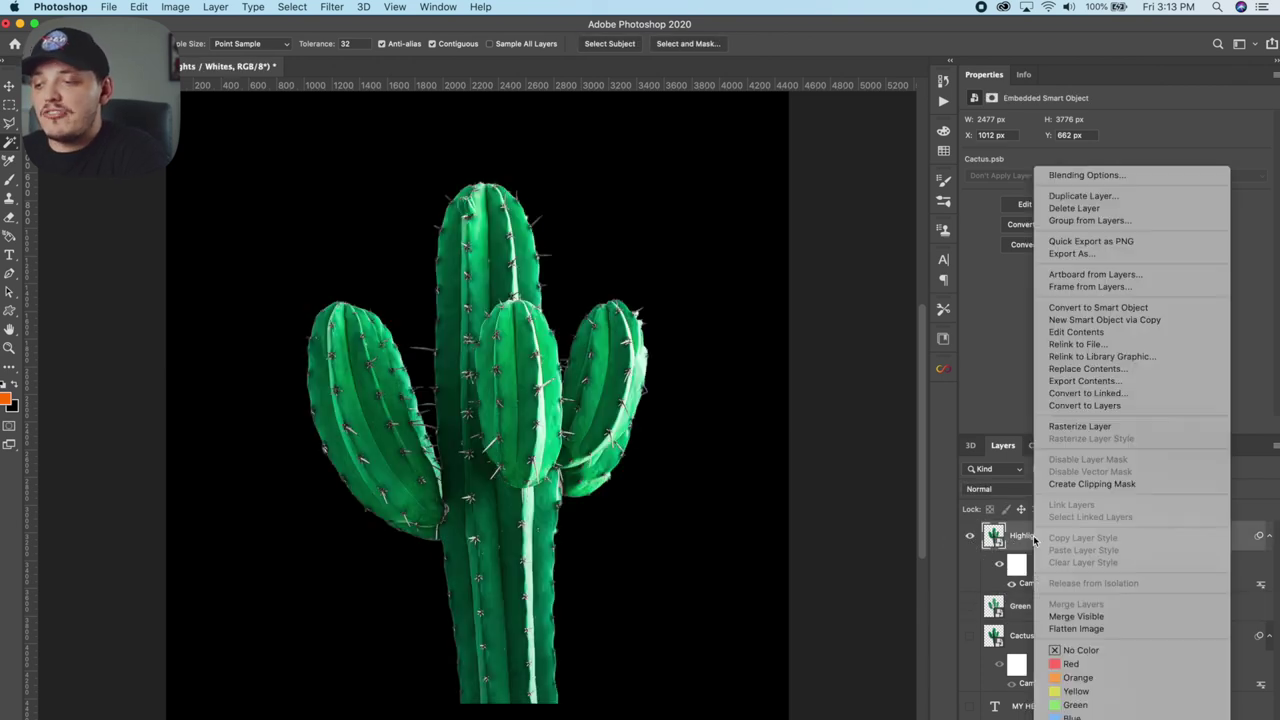
{"action": "left_click", "coordinate": [1055, 424]}
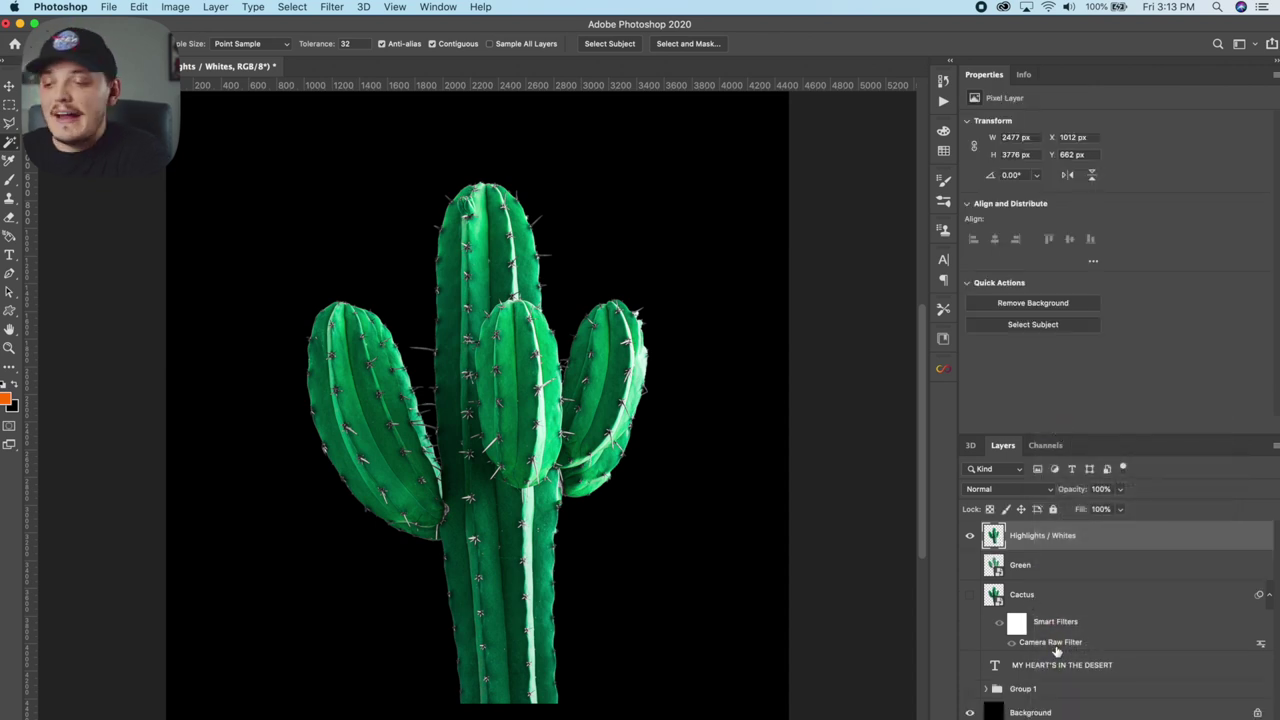
Step: Split the Blend If This Layer black slider to 137/209, then show Green again
{"action": "right_click", "coordinate": [1155, 642]}
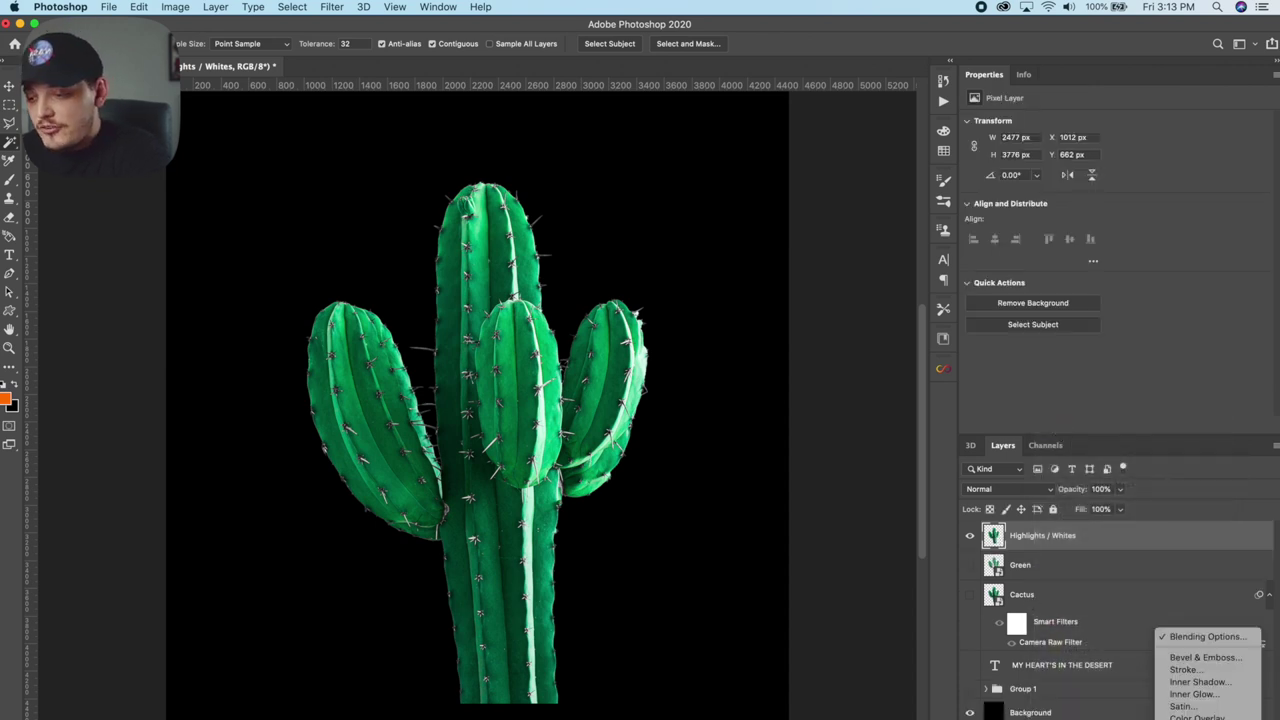
{"action": "left_click", "coordinate": [1187, 636]}
{"action": "left_click_drag", "start_coordinate": [925, 276], "coordinate": [1065, 277]}
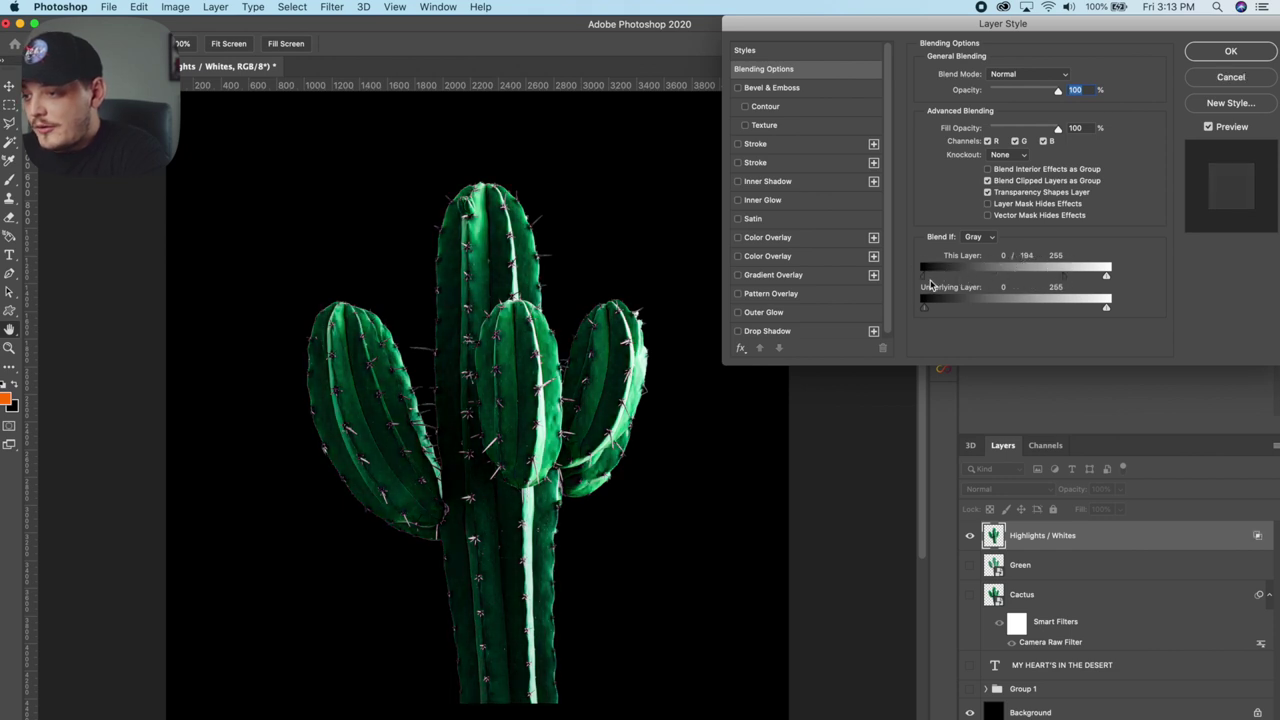
{"action": "left_click_drag", "start_coordinate": [923, 277], "coordinate": [1076, 276]}
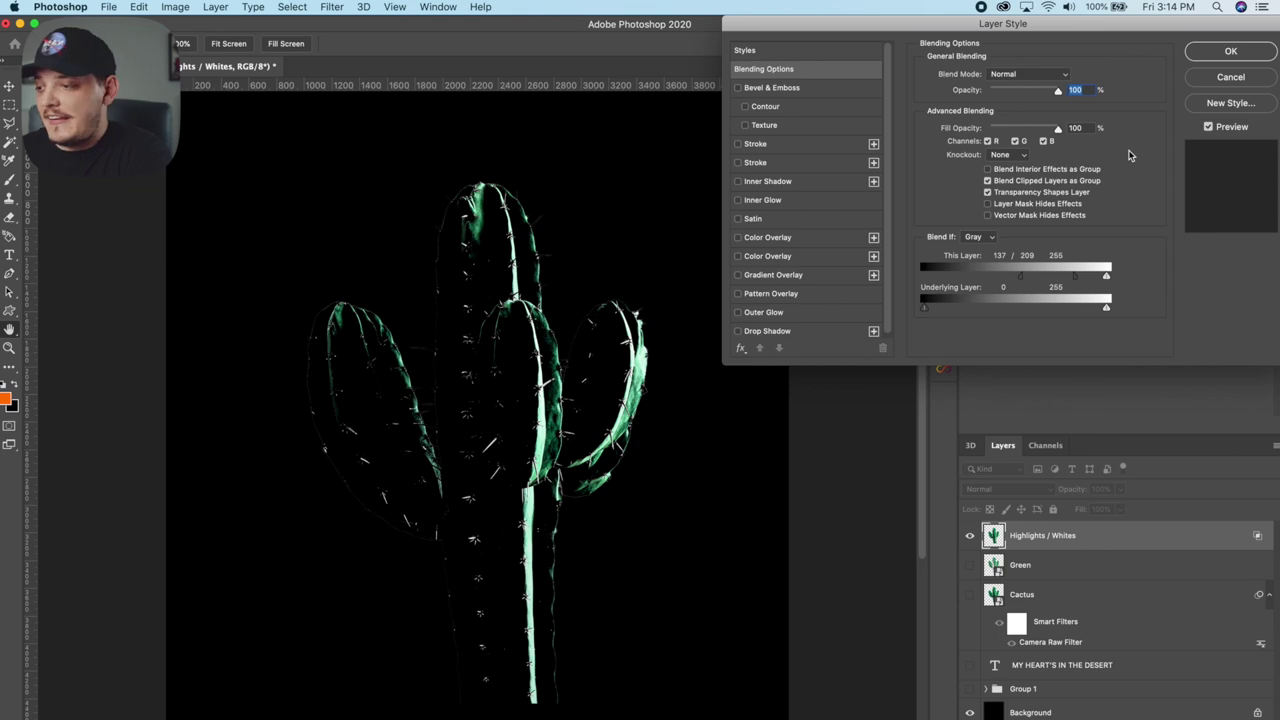
{"action": "left_click", "coordinate": [1231, 51]}
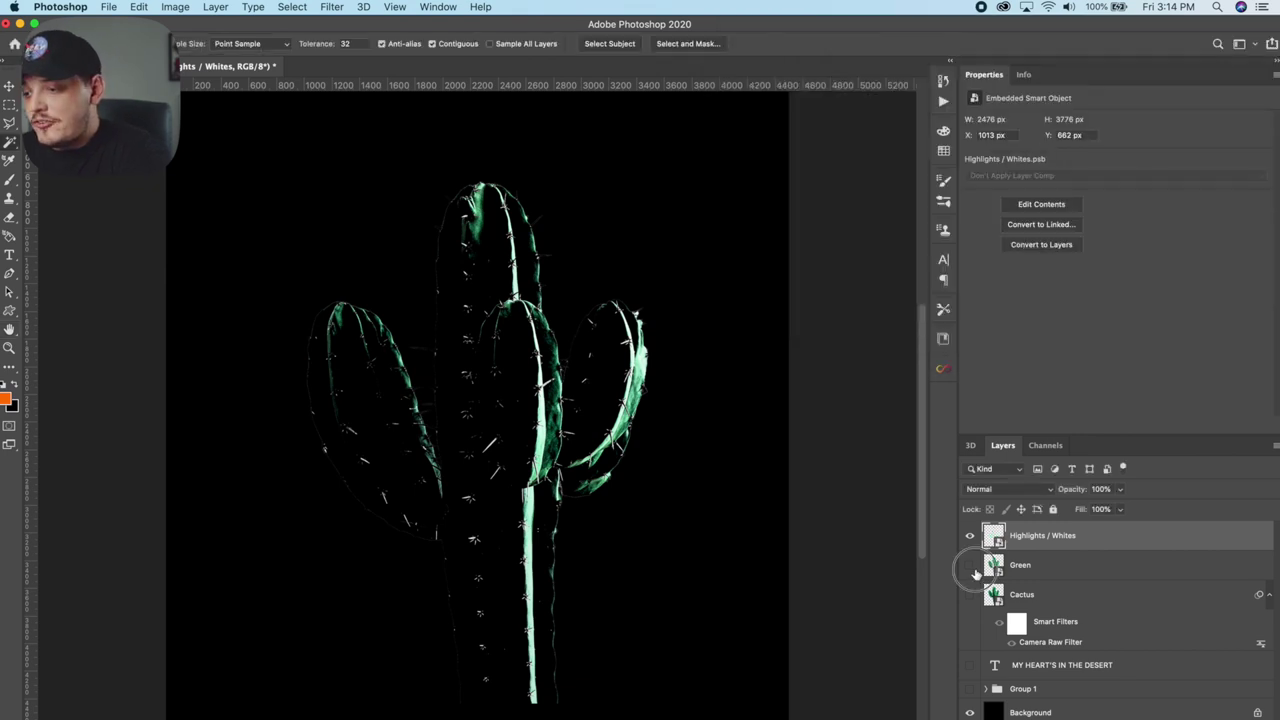
{"action": "left_click", "coordinate": [969, 565]}
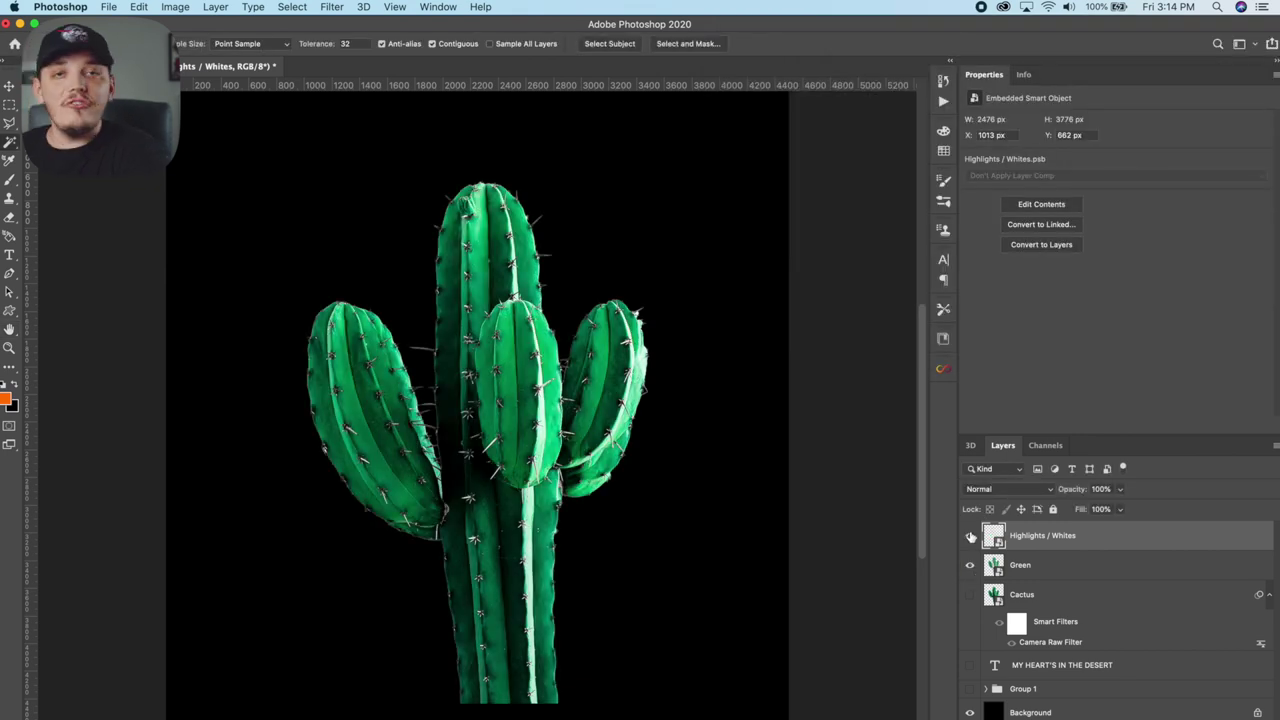
Step: Give the Green cactus layer a bright green Color Overlay, then show Highlights / Whites again
{"action": "left_click", "coordinate": [970, 536]}
{"action": "left_click", "coordinate": [1018, 567]}
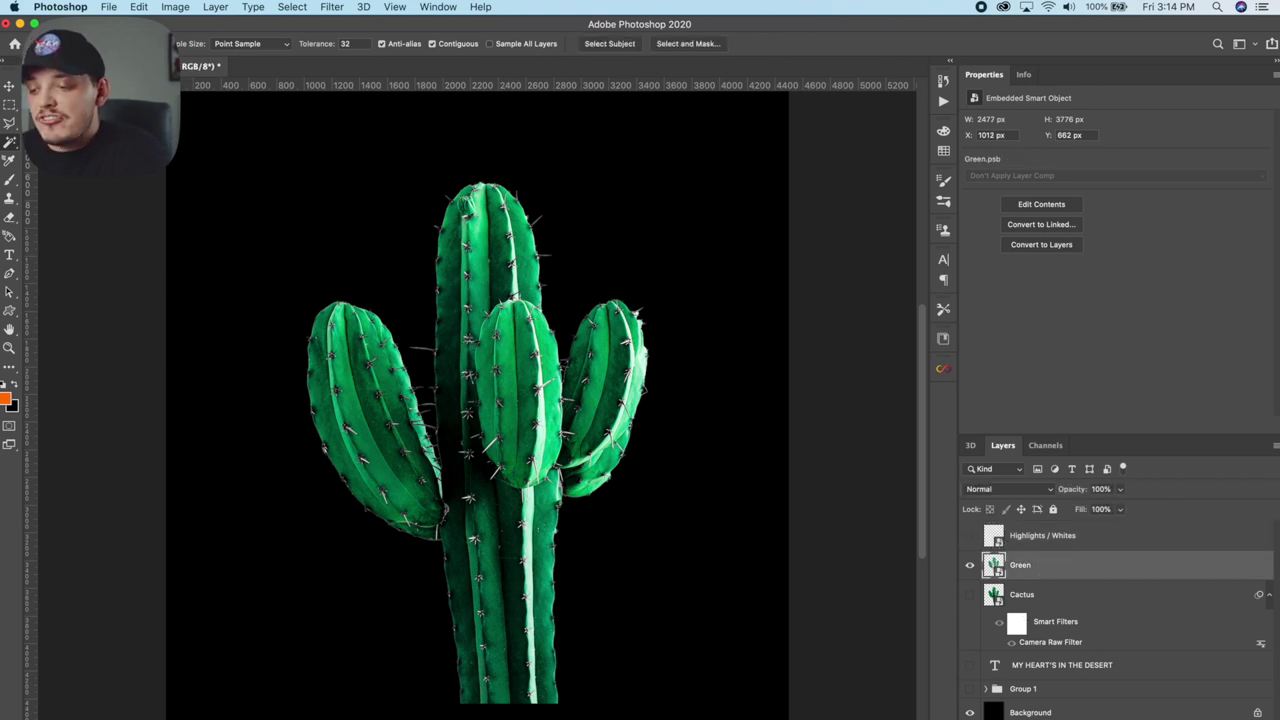
{"action": "left_click", "coordinate": [1156, 716]}
{"action": "left_click", "coordinate": [1187, 717]}
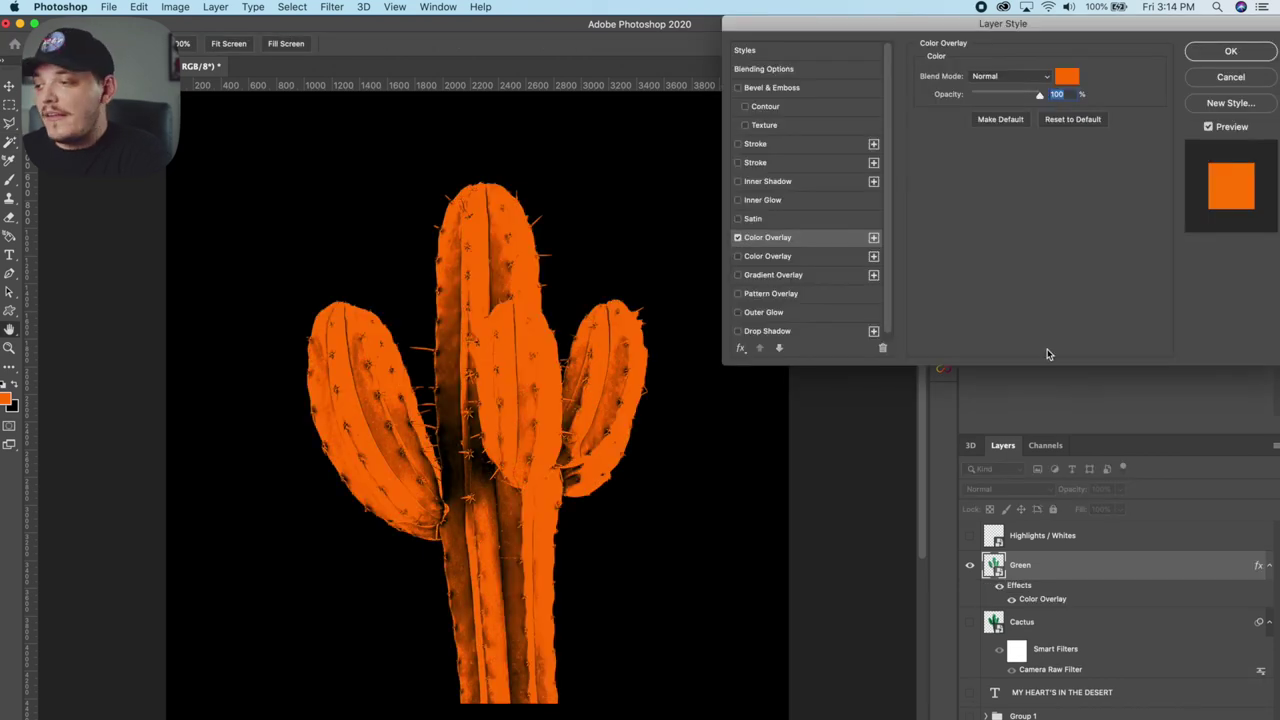
{"action": "left_click", "coordinate": [1067, 76]}
{"action": "left_click", "coordinate": [1086, 229]}
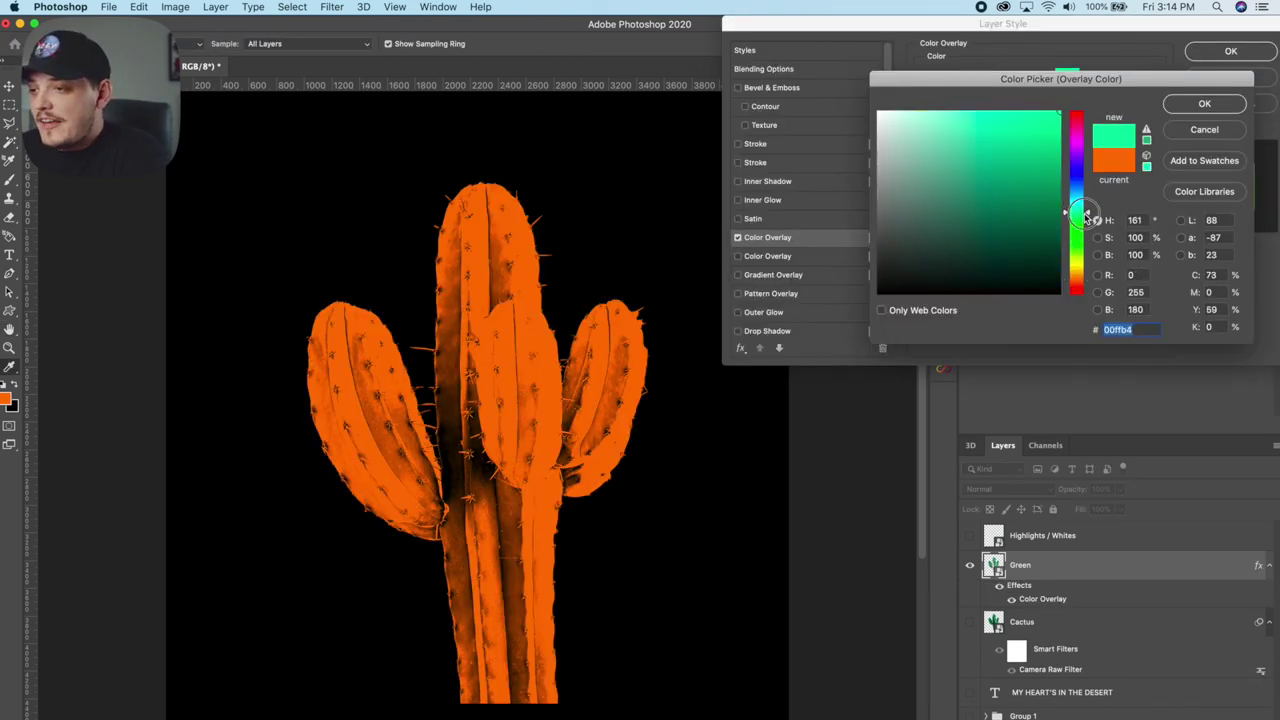
{"action": "left_click", "coordinate": [1056, 161]}
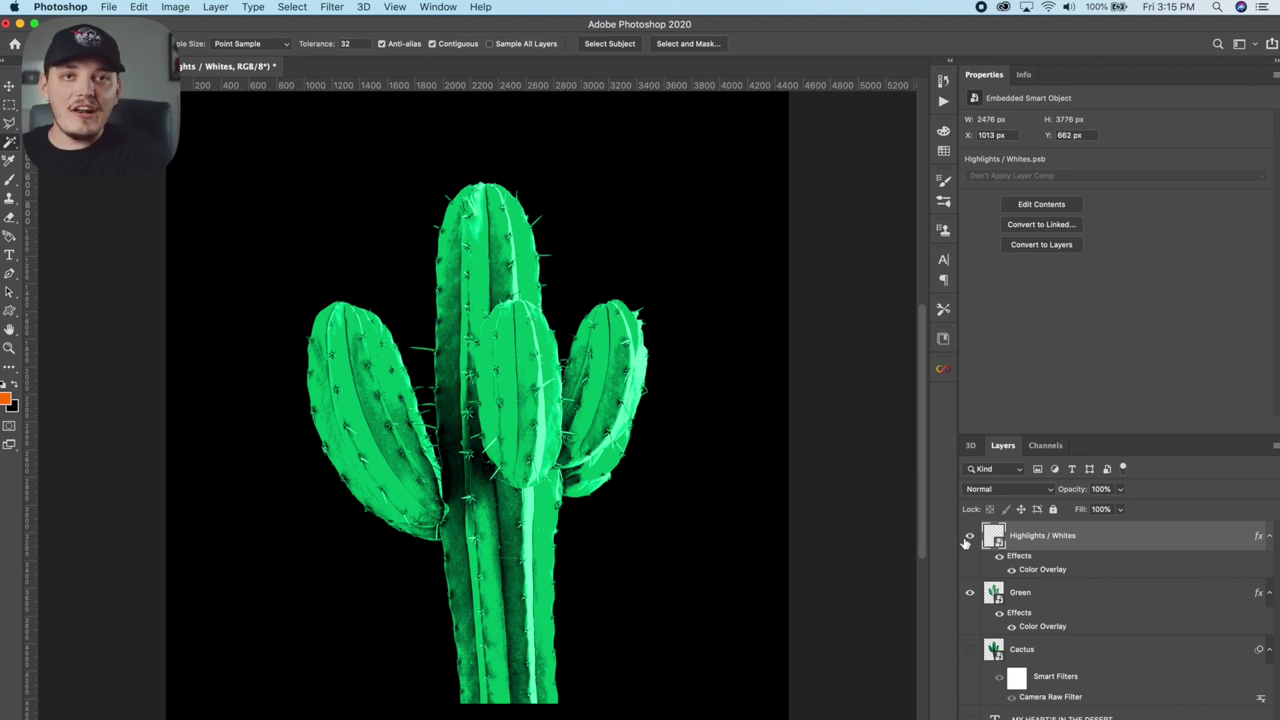
{"action": "left_click", "coordinate": [968, 537]}
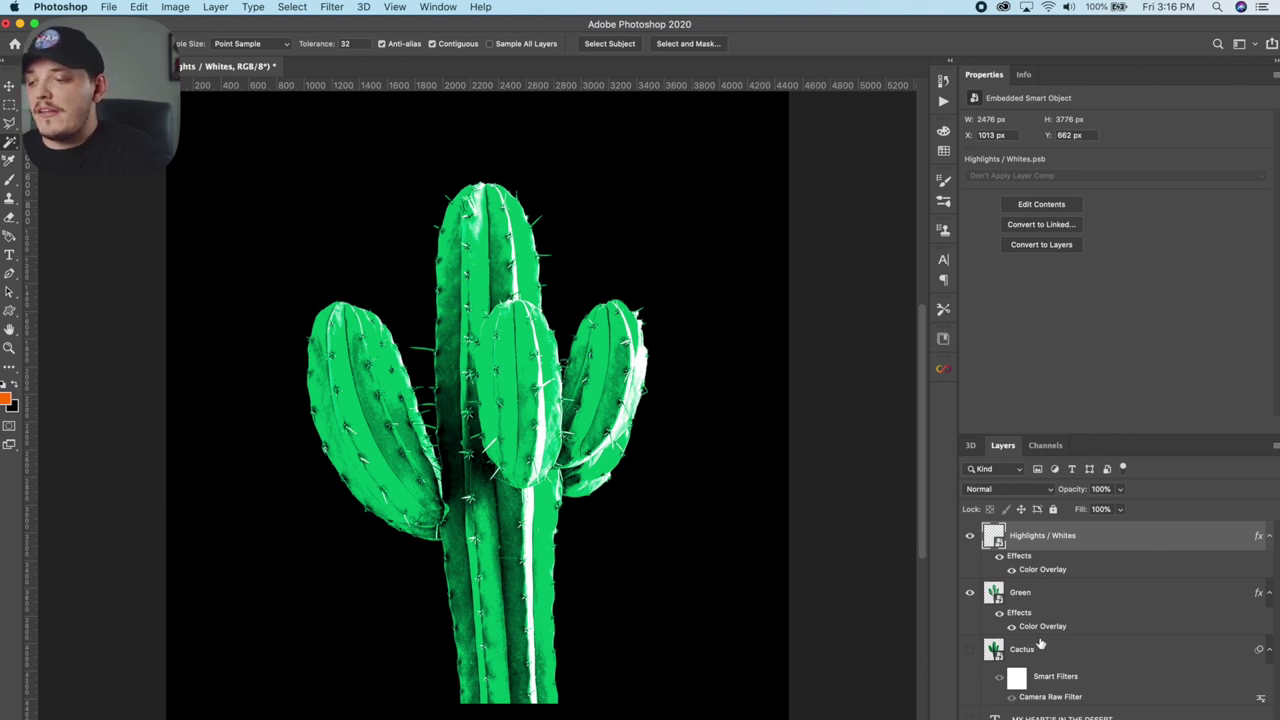
Step: Show the MY HEART'S IN THE DESERT text layer and drag it above all layers
{"action": "left_click", "coordinate": [969, 717]}
{"action": "left_click_drag", "start_coordinate": [1010, 716], "coordinate": [1015, 650]}
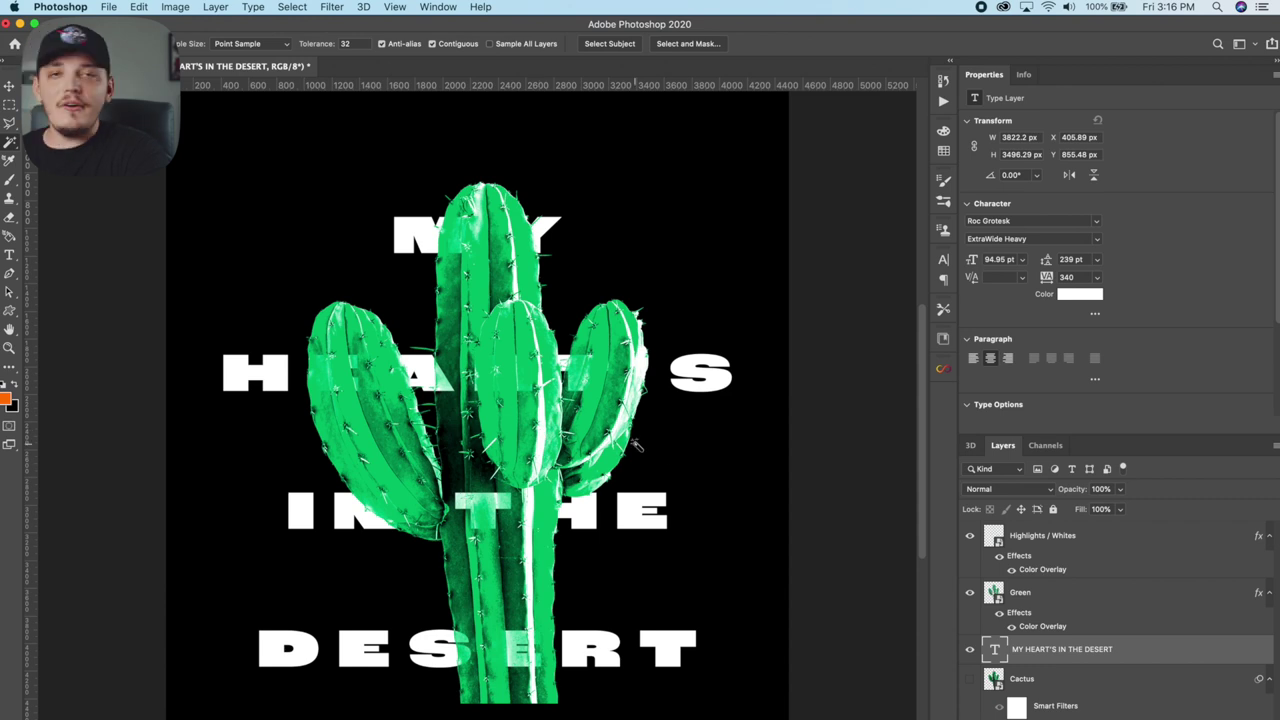
{"action": "left_click_drag", "start_coordinate": [1020, 646], "coordinate": [1024, 527]}
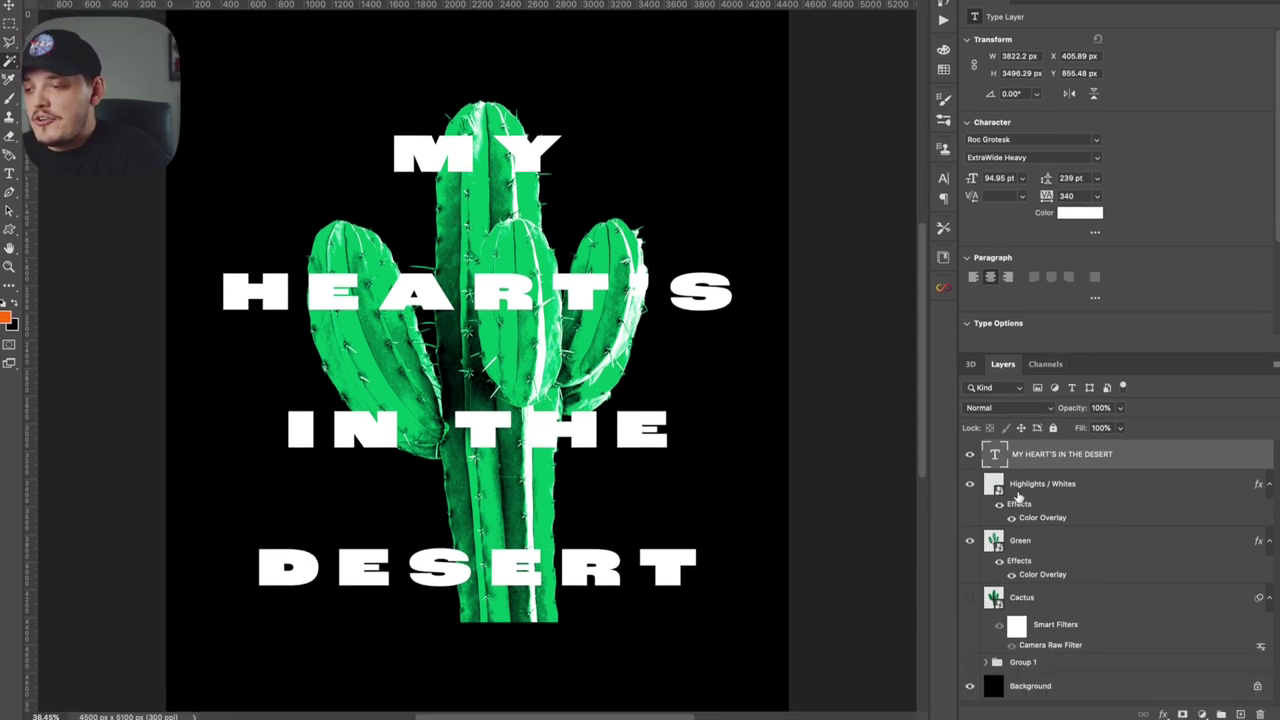
Step: Add a layer mask to the text layer and pick a Soft Round brush at 250 px
{"action": "left_click", "coordinate": [1183, 714]}
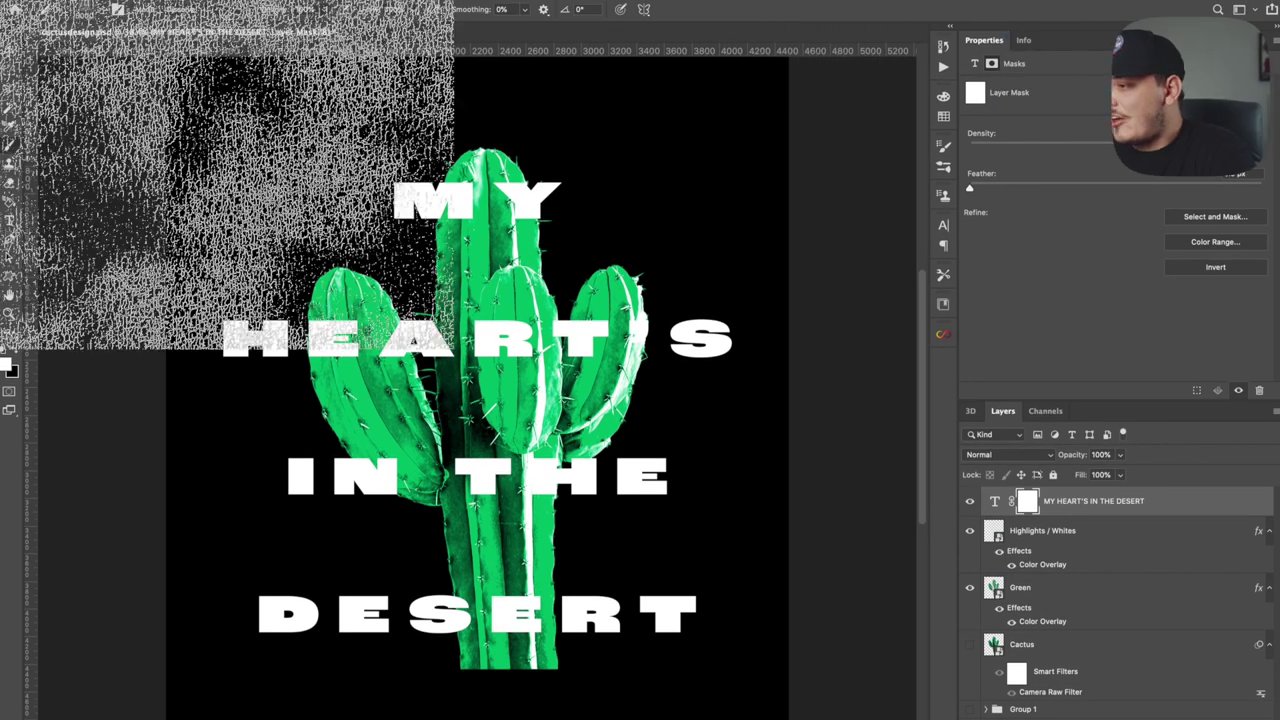
{"action": "left_click", "coordinate": [88, 20]}
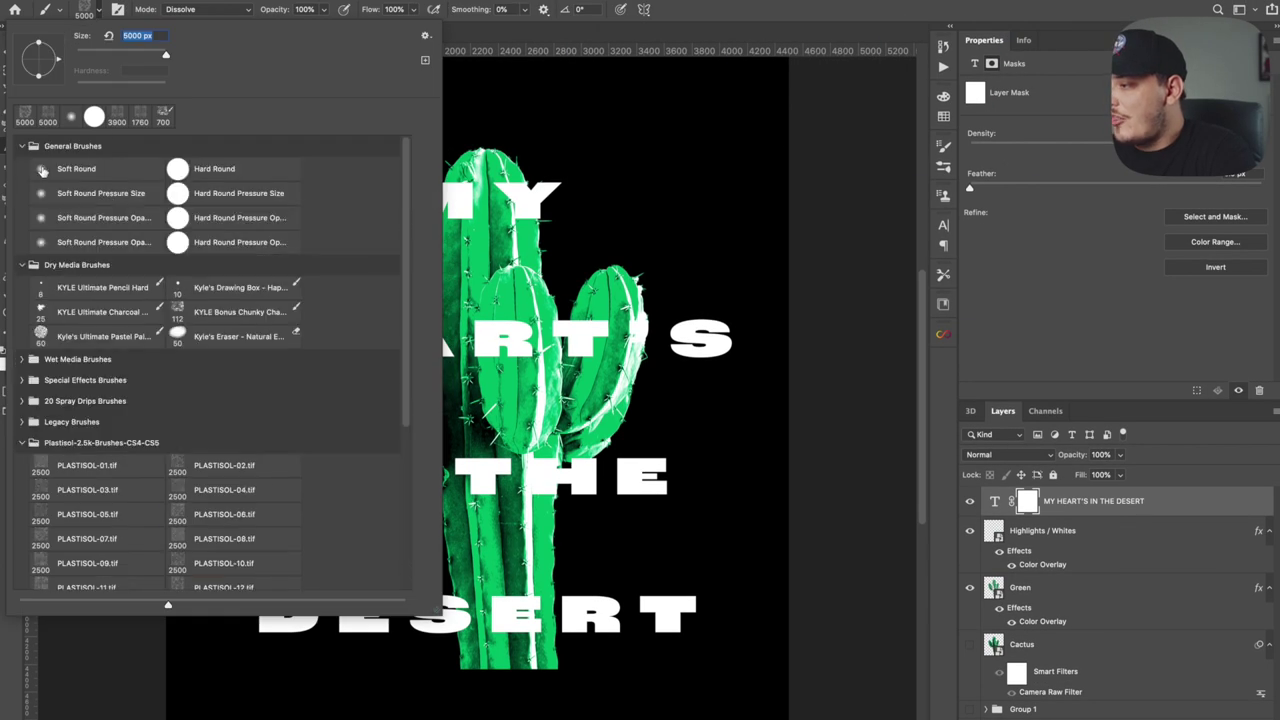
{"action": "left_click", "coordinate": [76, 170]}
{"action": "key", "text": "Return"}
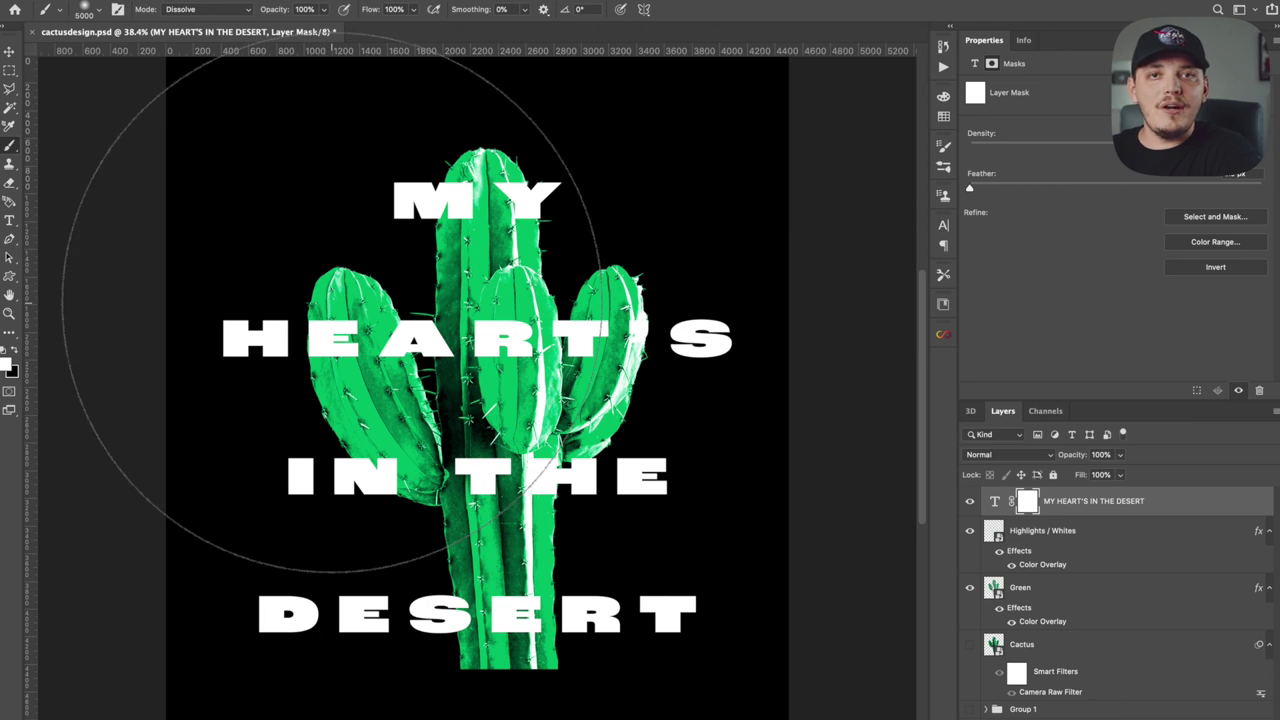
{"action": "scroll", "coordinate": [460, 380], "scroll_direction": "up", "scroll_amount": 3}
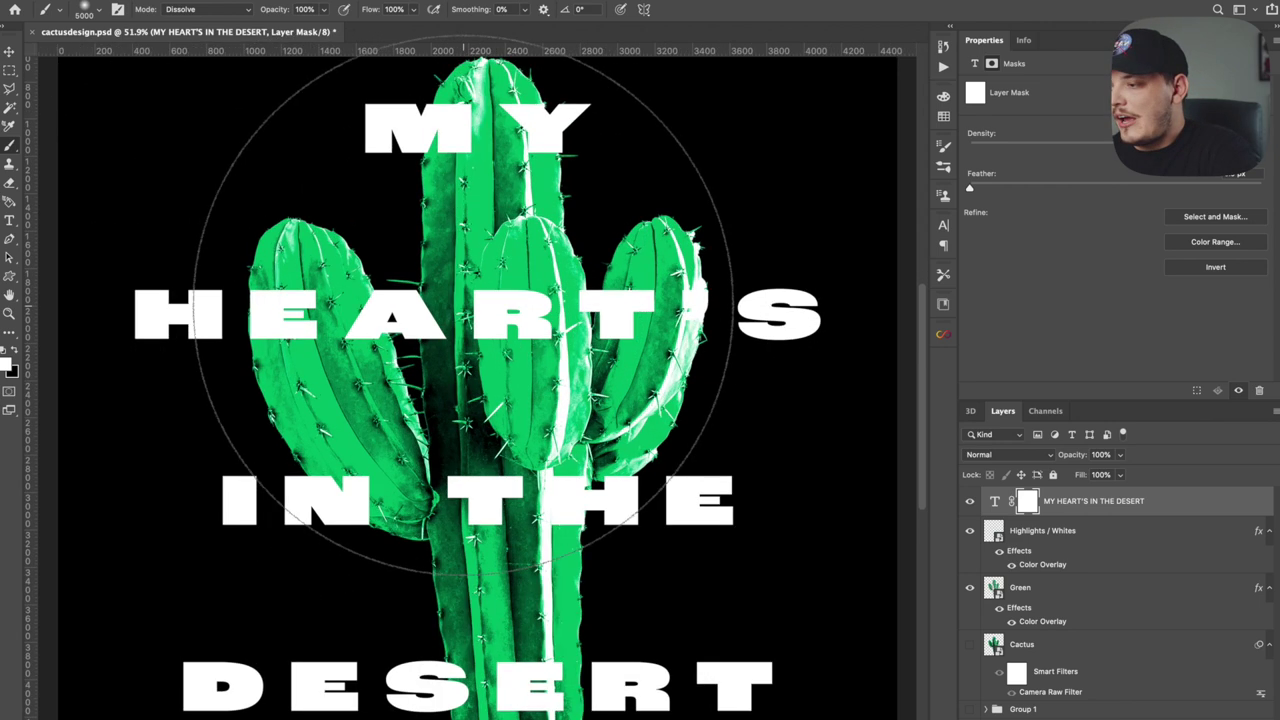
{"action": "scroll", "coordinate": [439, 387], "scroll_direction": "up", "scroll_amount": 2}
{"action": "key", "text": "bracketleft"}
{"action": "key", "text": "bracketleft"}
{"action": "key", "text": "bracketleft"}
{"action": "key", "text": "bracketleft"}
{"action": "key", "text": "bracketleft"}
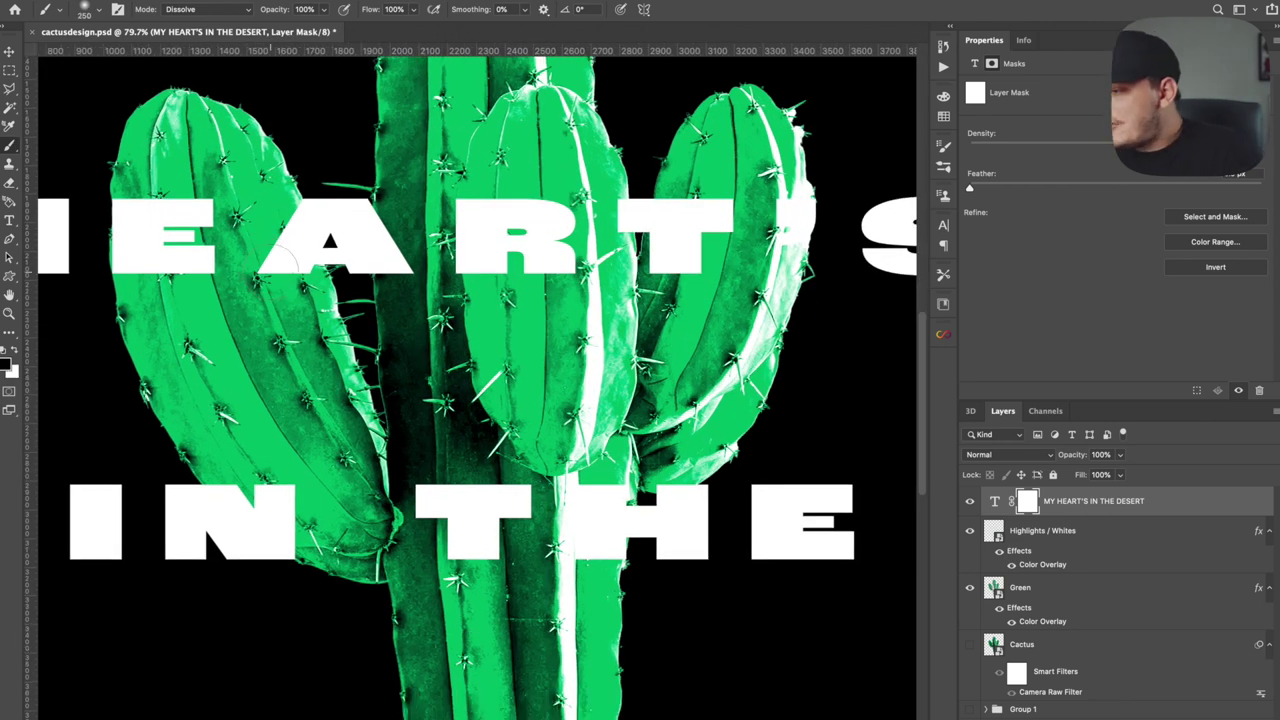
Step: Paint black on the mask where the cactus crosses HEART'S, THE and the S of DESERT
{"action": "mouse_move", "coordinate": [268, 245]}
{"action": "left_mouse_down"}
{"action": "mouse_move", "coordinate": [264, 200]}
{"action": "mouse_move", "coordinate": [275, 213]}
{"action": "mouse_move", "coordinate": [258, 198]}
{"action": "mouse_move", "coordinate": [271, 243]}
{"action": "mouse_move", "coordinate": [270, 202]}
{"action": "mouse_move", "coordinate": [310, 270]}
{"action": "left_mouse_up"}
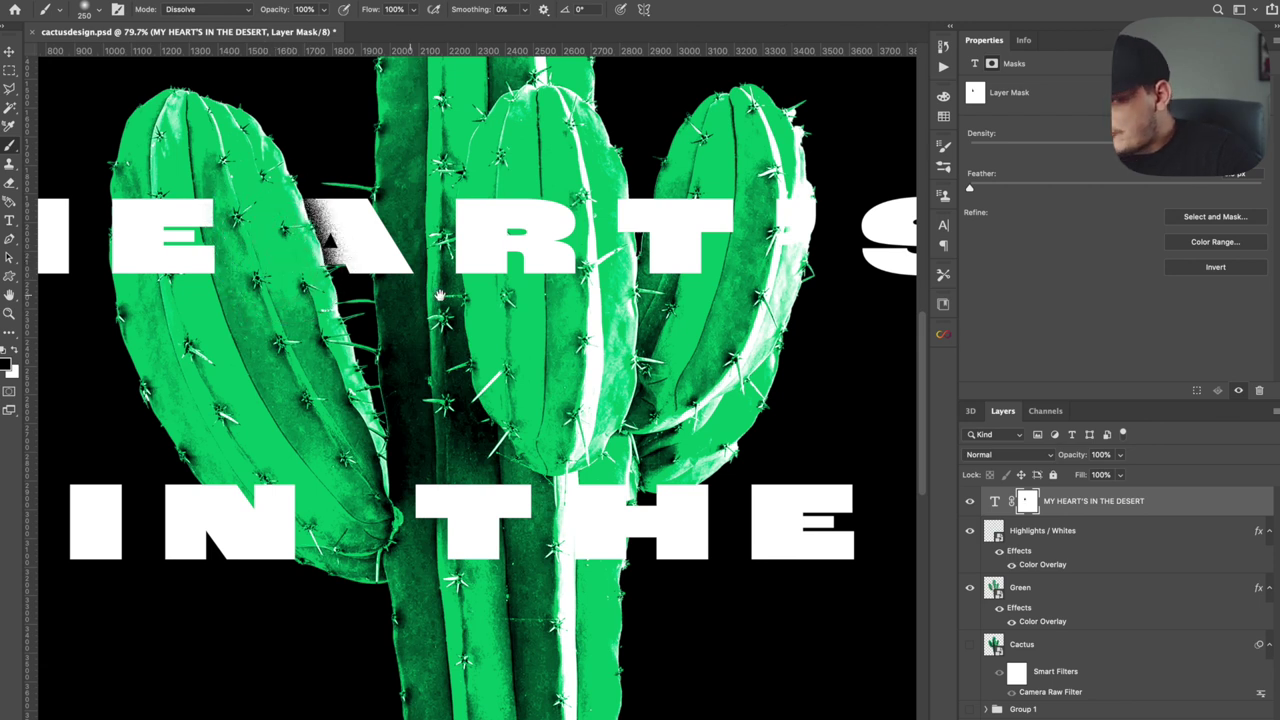
{"action": "left_click_drag", "start_coordinate": [440, 295], "coordinate": [378, 313]}
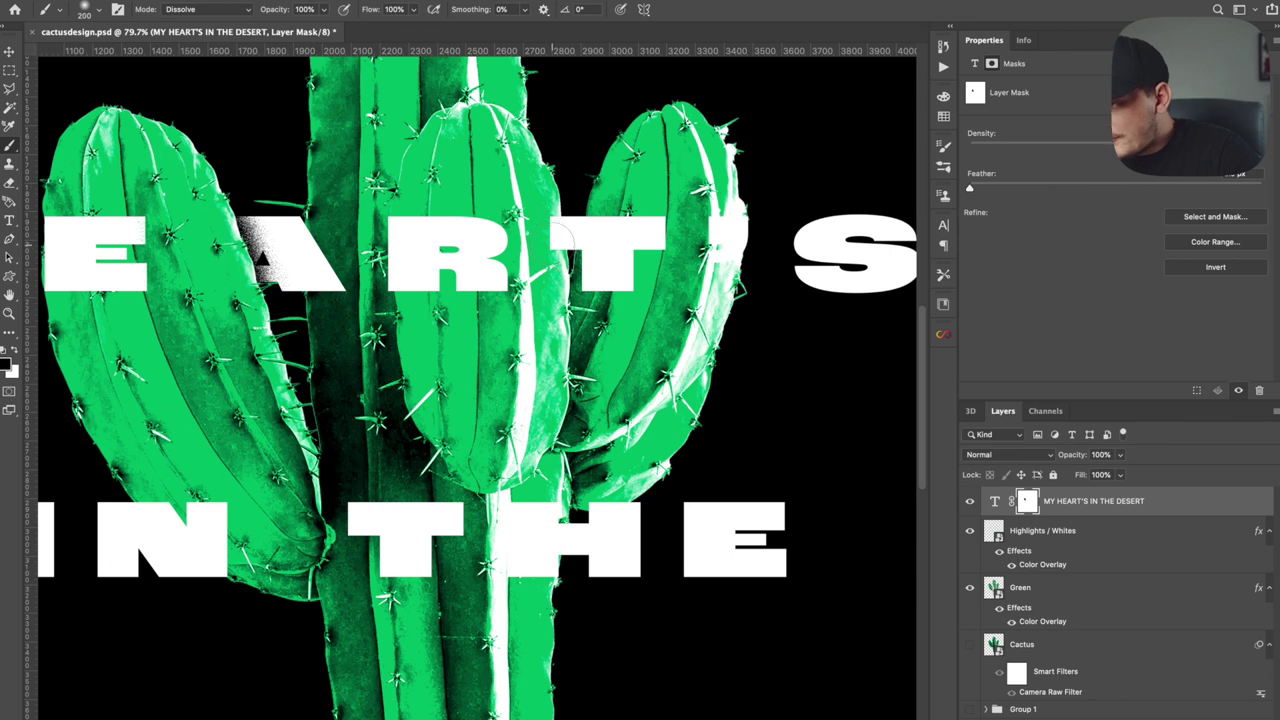
{"action": "key", "text": "bracketleft"}
{"action": "key", "text": "bracketleft"}
{"action": "key", "text": "bracketleft"}
{"action": "key", "text": "bracketleft"}
{"action": "mouse_move", "coordinate": [543, 243]}
{"action": "left_mouse_down"}
{"action": "mouse_move", "coordinate": [560, 225]}
{"action": "mouse_move", "coordinate": [545, 235]}
{"action": "left_mouse_up"}
{"action": "mouse_move", "coordinate": [638, 281]}
{"action": "left_mouse_down"}
{"action": "mouse_move", "coordinate": [560, 250]}
{"action": "mouse_move", "coordinate": [611, 295]}
{"action": "mouse_move", "coordinate": [660, 215]}
{"action": "left_mouse_up"}
{"action": "mouse_move", "coordinate": [586, 371]}
{"action": "left_mouse_down"}
{"action": "mouse_move", "coordinate": [635, 355]}
{"action": "mouse_move", "coordinate": [535, 369]}
{"action": "left_mouse_up"}
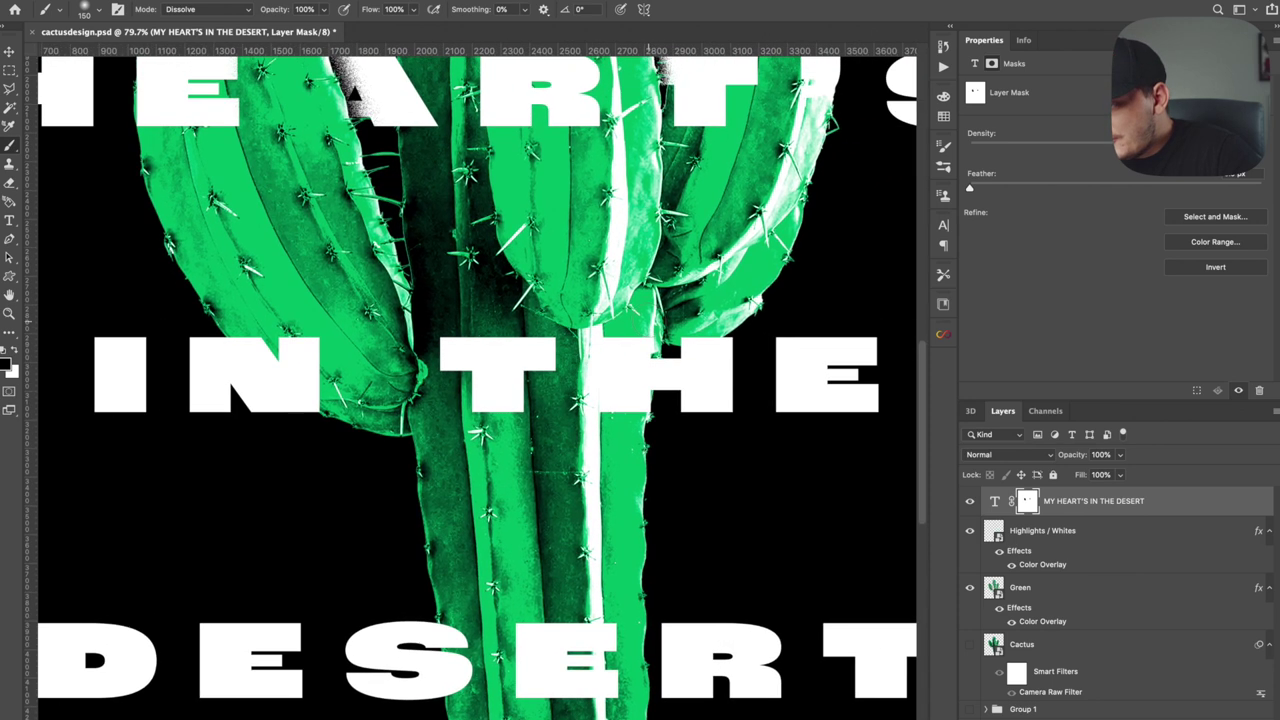
{"action": "mouse_move", "coordinate": [612, 345]}
{"action": "left_mouse_down"}
{"action": "mouse_move", "coordinate": [605, 385]}
{"action": "mouse_move", "coordinate": [640, 366]}
{"action": "mouse_move", "coordinate": [645, 395]}
{"action": "left_mouse_up"}
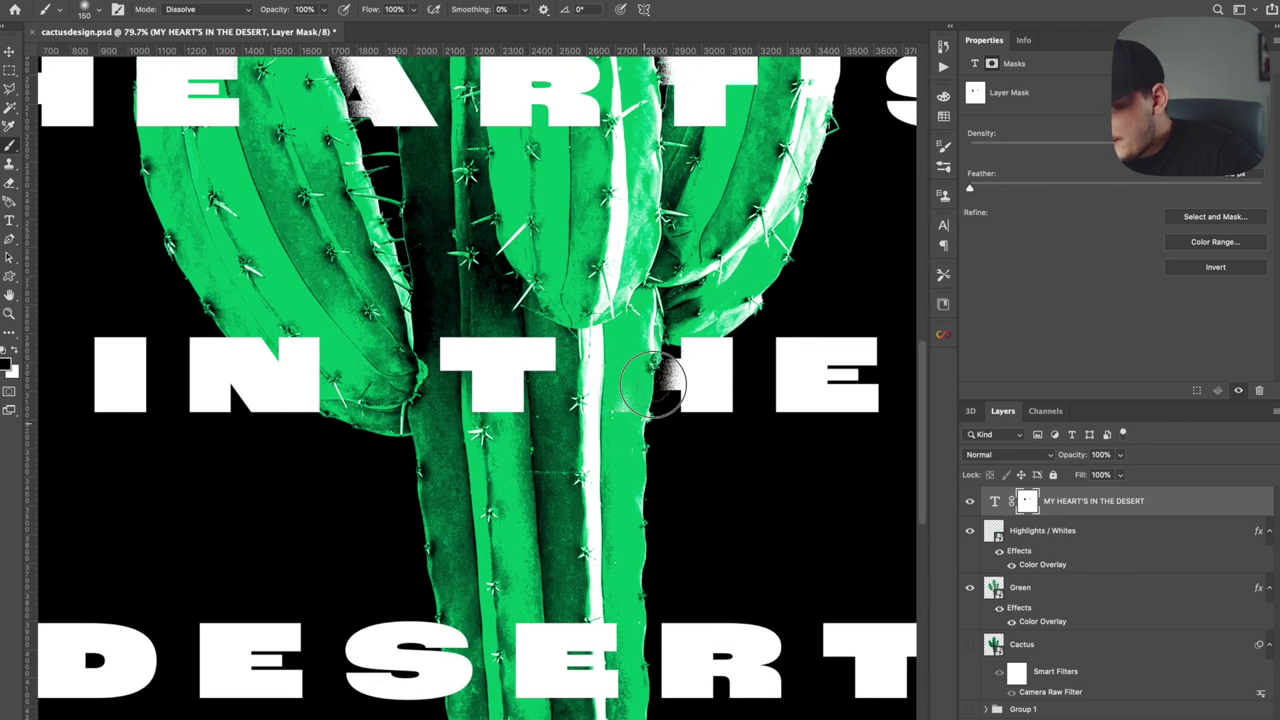
{"action": "mouse_move", "coordinate": [256, 350]}
{"action": "left_mouse_down"}
{"action": "mouse_move", "coordinate": [411, 275]}
{"action": "mouse_move", "coordinate": [430, 300]}
{"action": "mouse_move", "coordinate": [462, 285]}
{"action": "left_mouse_up"}
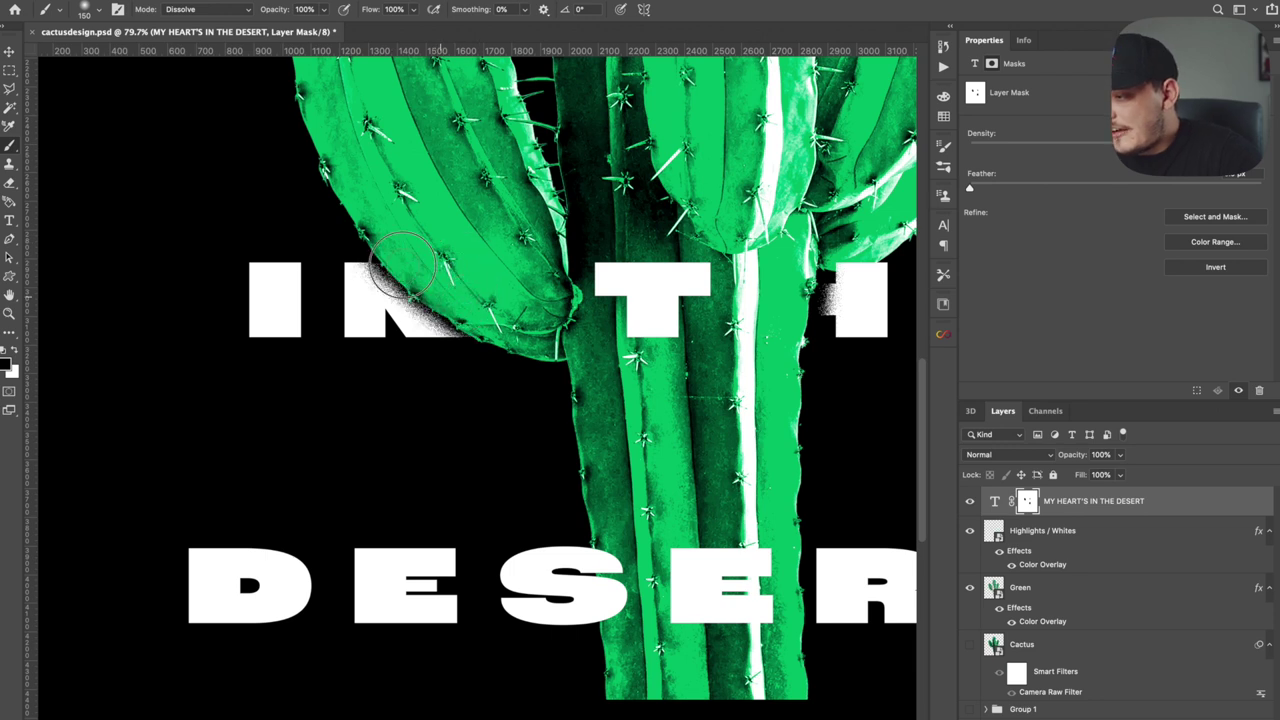
{"action": "scroll", "coordinate": [355, 245], "scroll_direction": "right", "scroll_amount": 5}
{"action": "scroll", "coordinate": [355, 245], "scroll_direction": "down", "scroll_amount": 3}
{"action": "left_click_drag", "start_coordinate": [452, 432], "coordinate": [472, 560]}
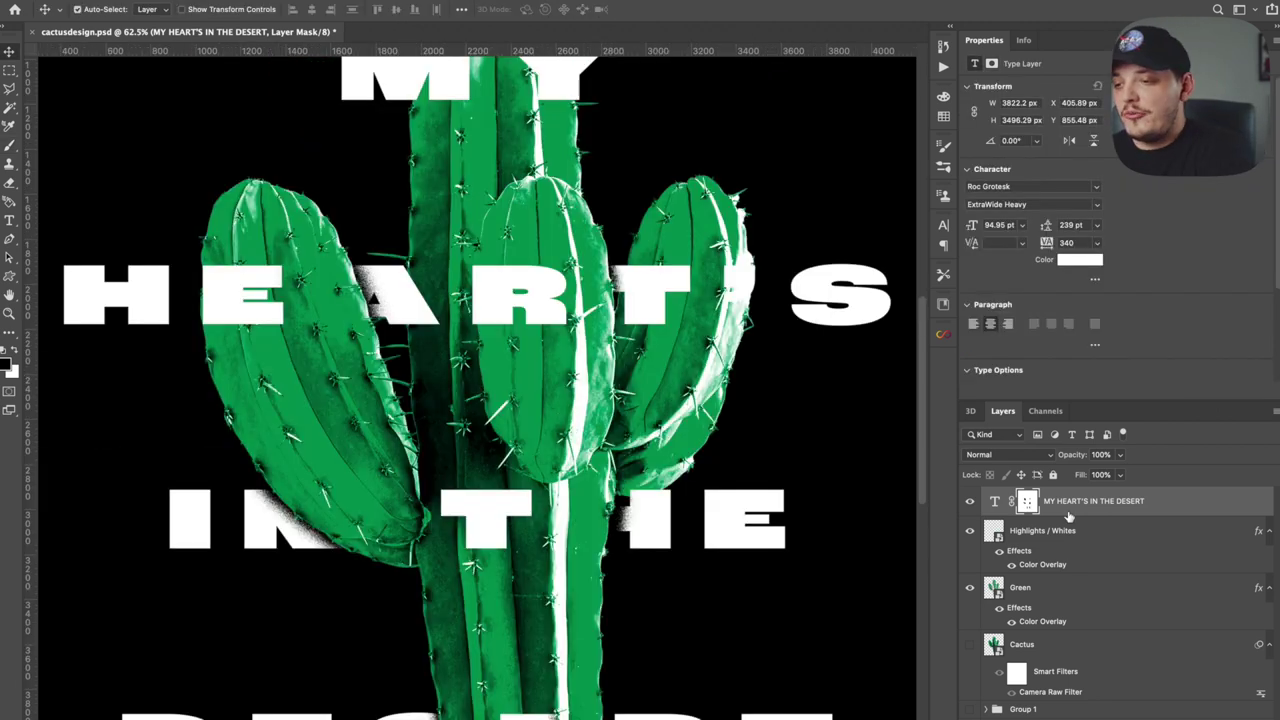
Step: Duplicate the headline layer, then rasterize the type and convert it to a Smart Object
{"action": "key", "text": "super+j"}
{"action": "right_click", "coordinate": [1110, 533]}
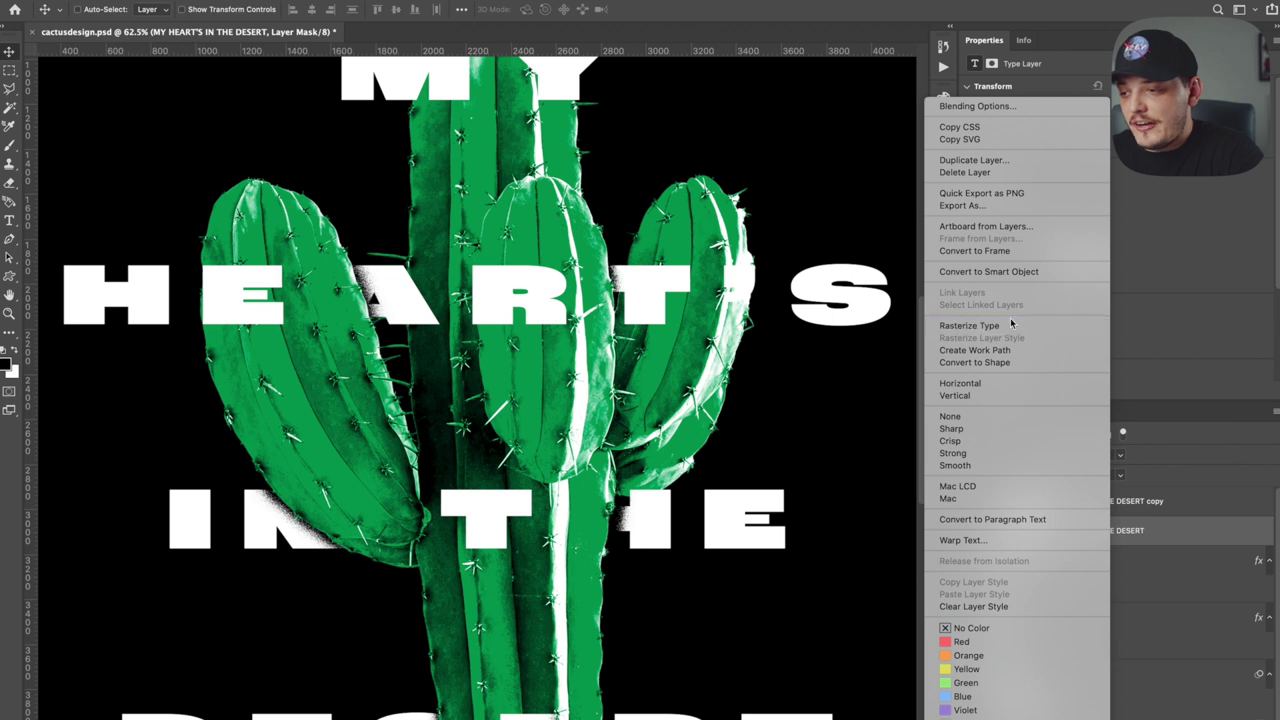
{"action": "left_click", "coordinate": [1005, 325]}
{"action": "scroll", "coordinate": [815, 425], "scroll_direction": "down", "scroll_amount": 2}
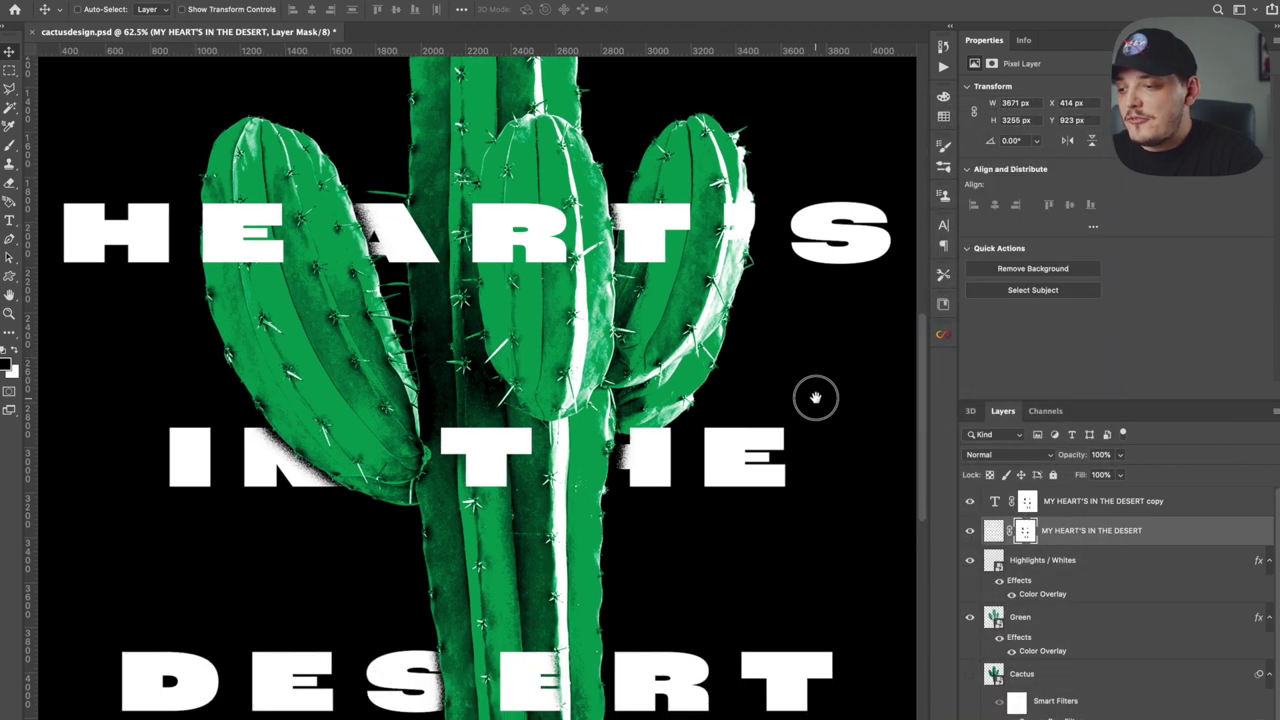
{"action": "right_click", "coordinate": [1045, 533]}
{"action": "left_click", "coordinate": [1120, 338]}
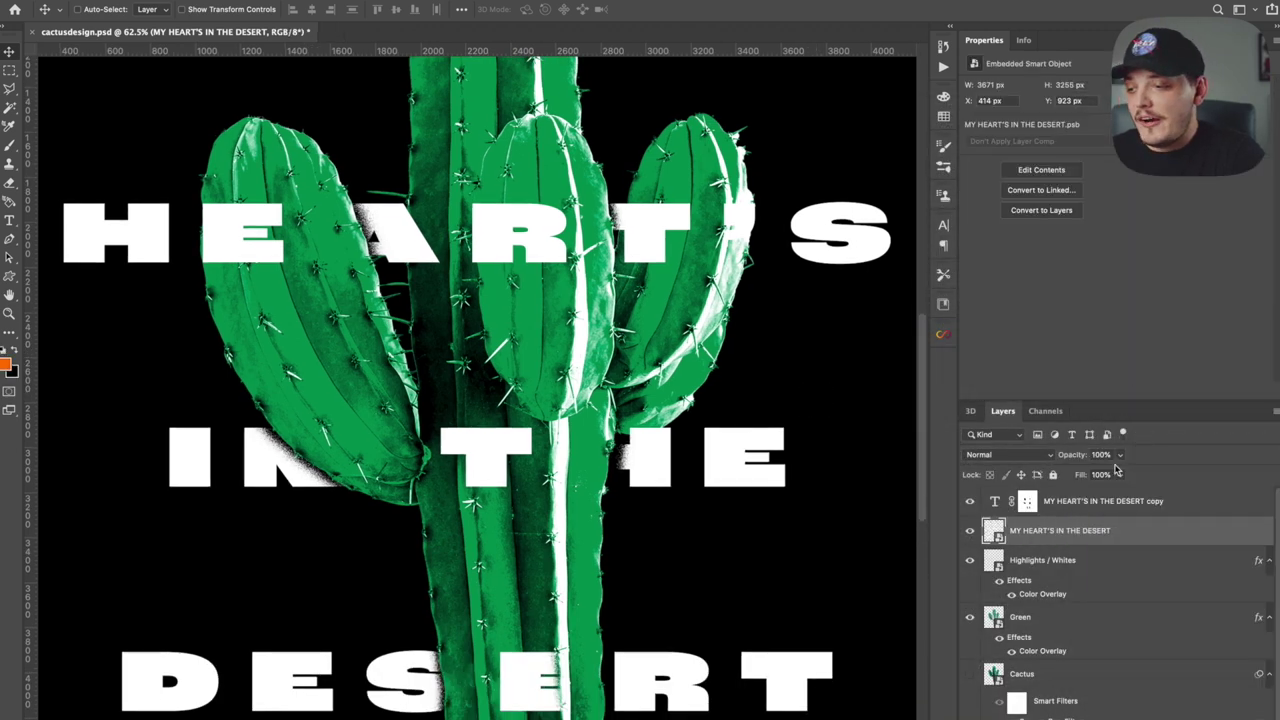
Step: Give it a black Color Overlay, nudge it down, and add a grainy drop shadow (13 px, 71% noise)
{"action": "right_click", "coordinate": [1120, 598]}
{"action": "left_click", "coordinate": [1192, 688]}
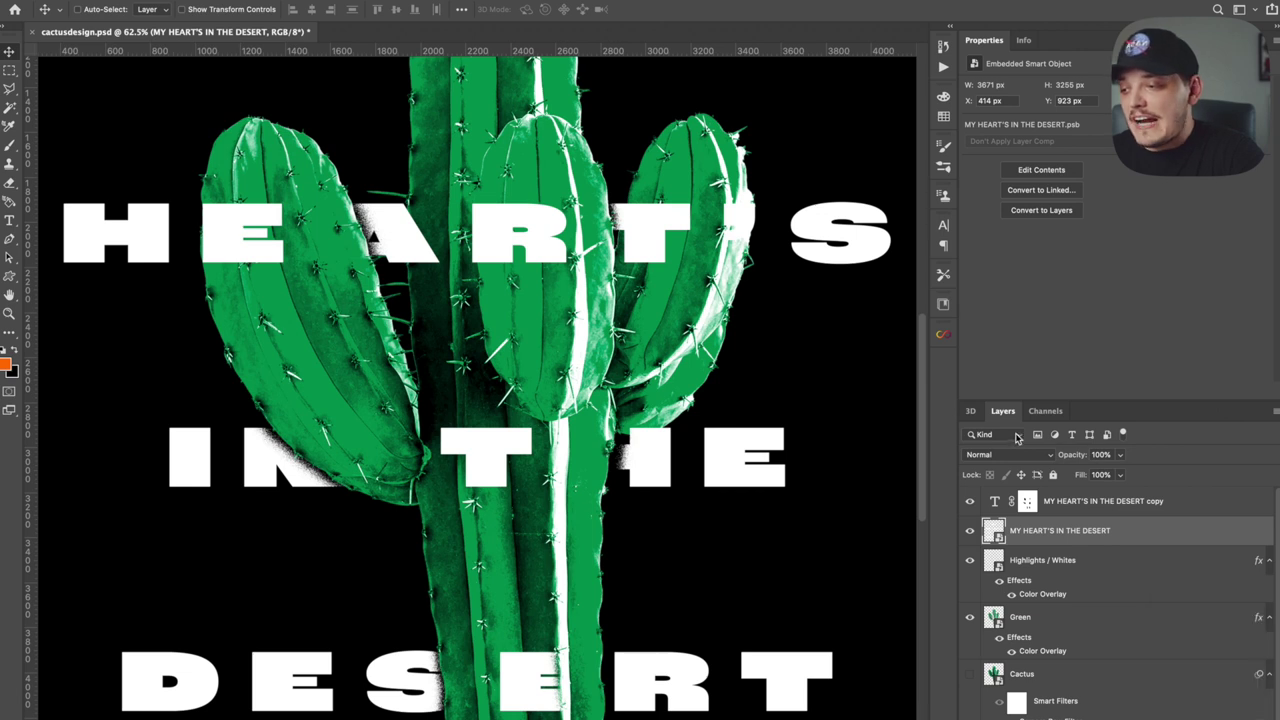
{"action": "left_click", "coordinate": [1063, 40]}
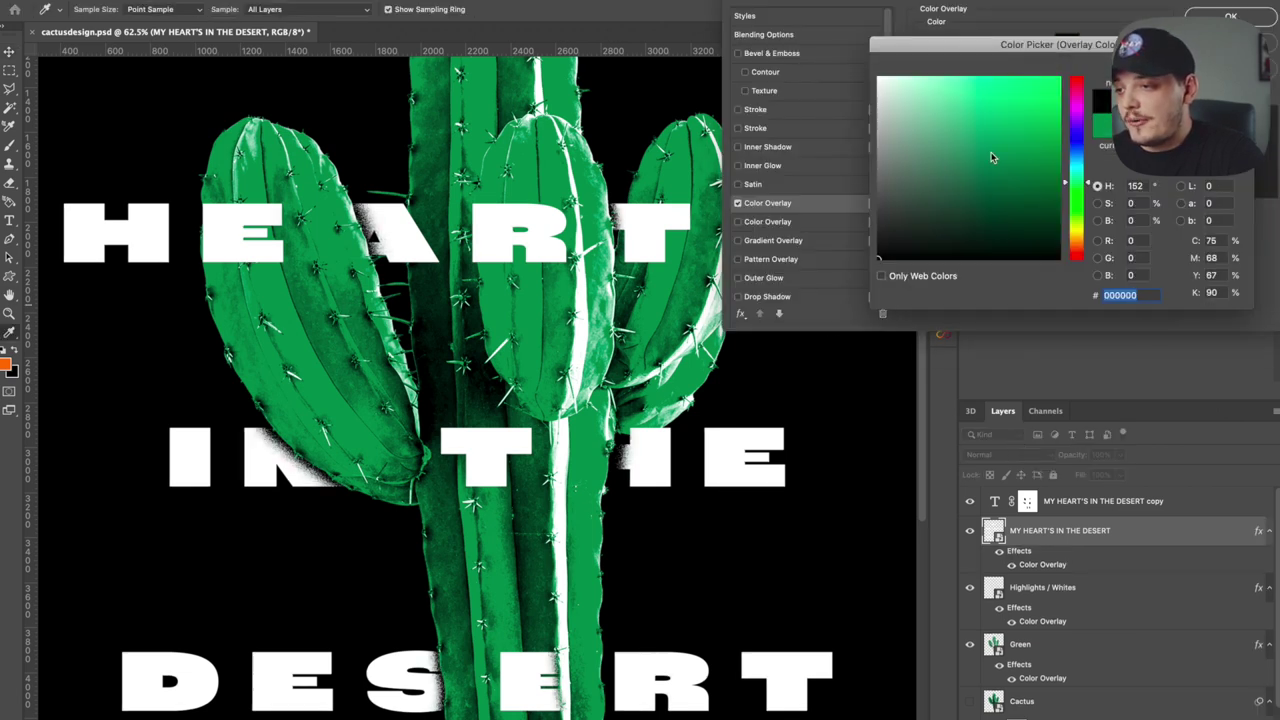
{"action": "key", "text": "Return"}
{"action": "key", "text": "Return"}
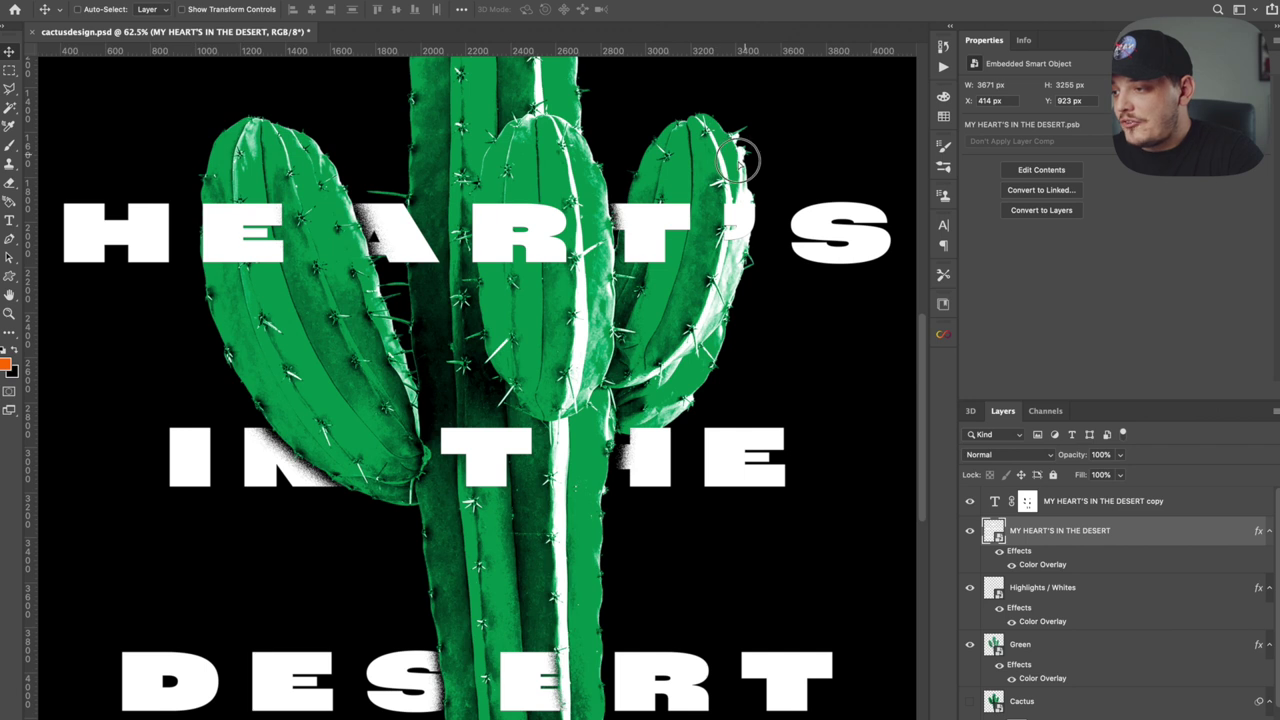
{"action": "left_click_drag", "start_coordinate": [745, 160], "coordinate": [743, 167]}
{"action": "scroll", "coordinate": [730, 180], "scroll_direction": "down", "scroll_amount": 2}
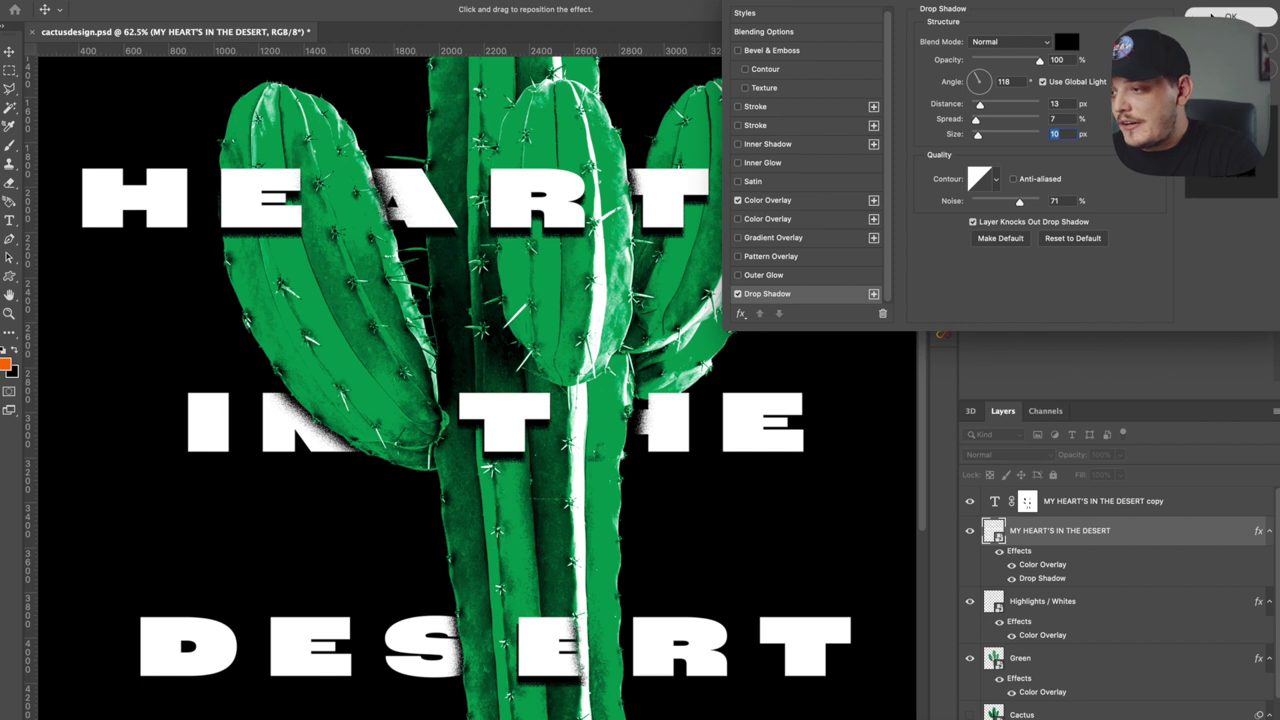
{"action": "key", "text": "Return"}
{"action": "scroll", "coordinate": [651, 235], "scroll_direction": "up", "scroll_amount": 5}
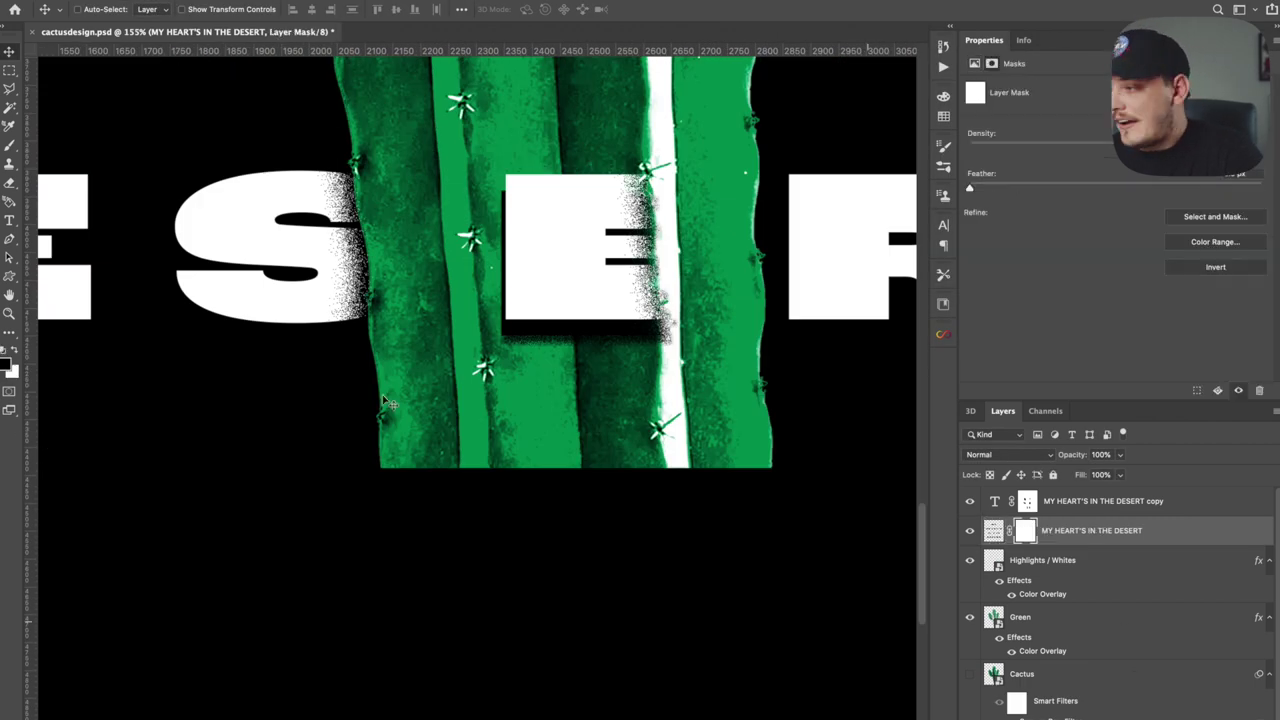
{"action": "key", "text": "b"}
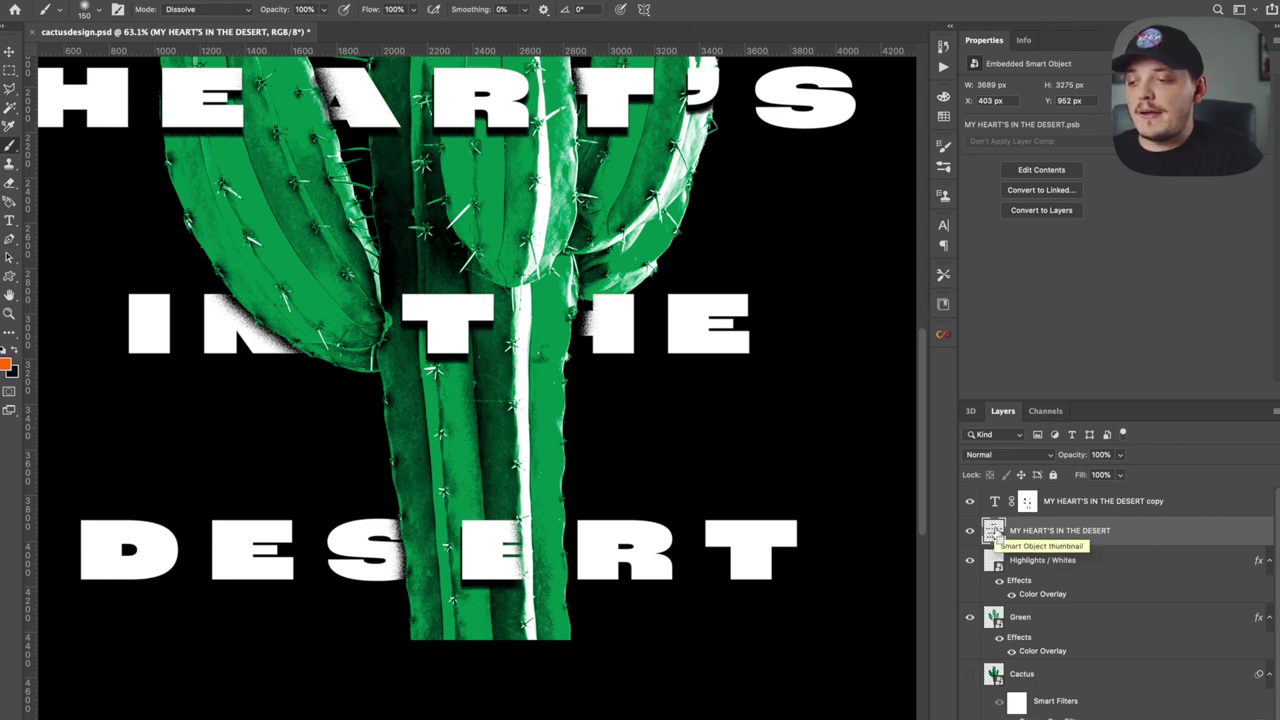
Step: Load the shadow text as a selection, hide that layer, and add an inverted lettering mask to Green
{"action": "left_click", "coordinate": [993, 537], "text": "ctrl"}
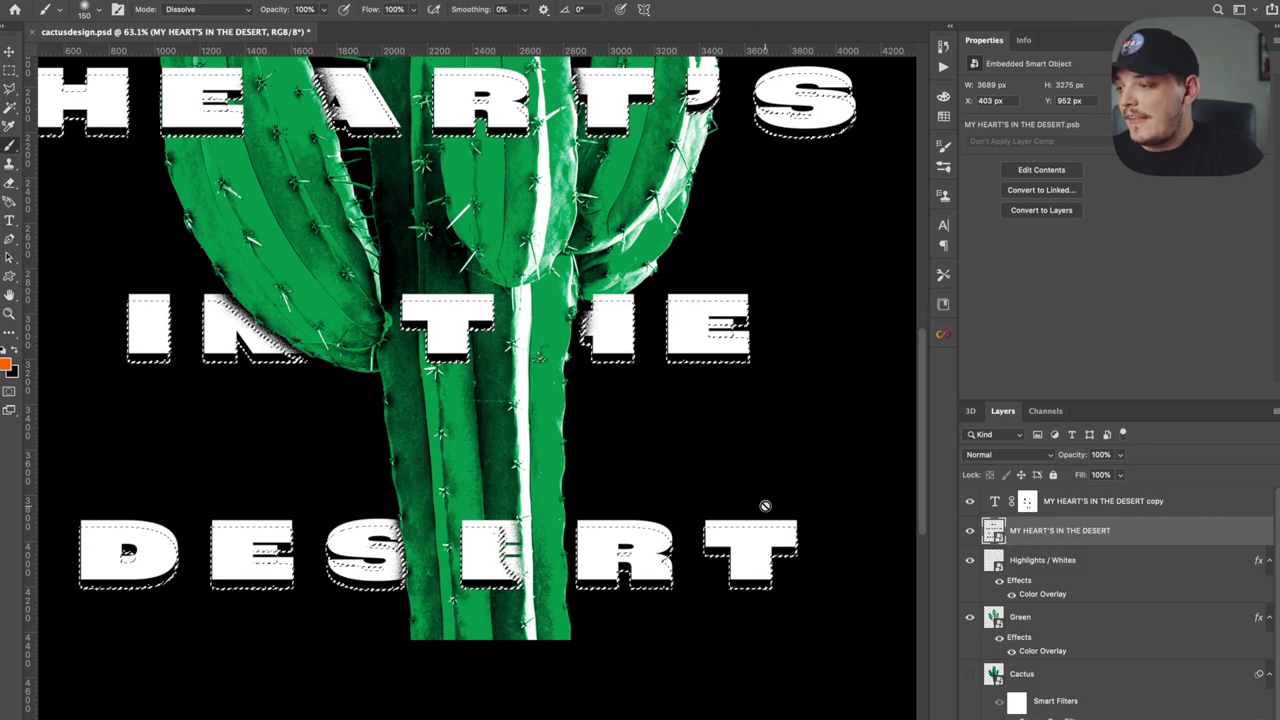
{"action": "scroll", "coordinate": [748, 437], "scroll_direction": "down", "scroll_amount": 3}
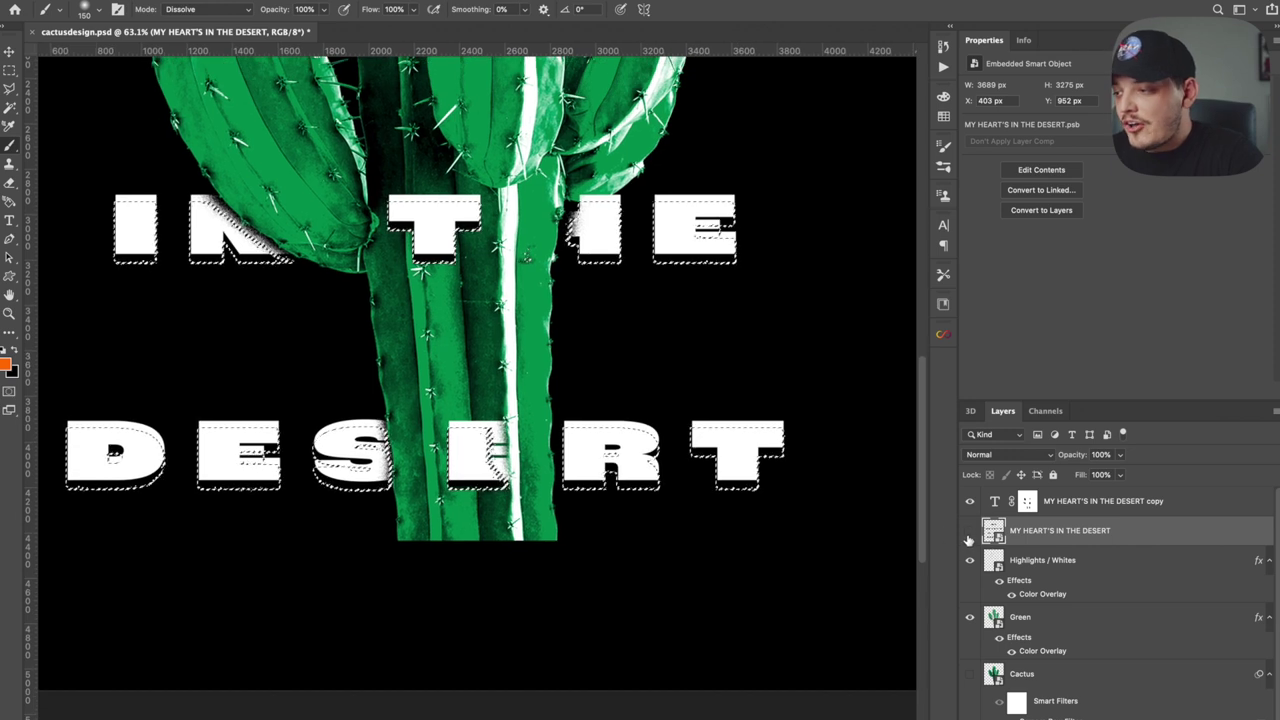
{"action": "left_click", "coordinate": [969, 530]}
{"action": "scroll", "coordinate": [1019, 574], "scroll_direction": "down", "scroll_amount": 1}
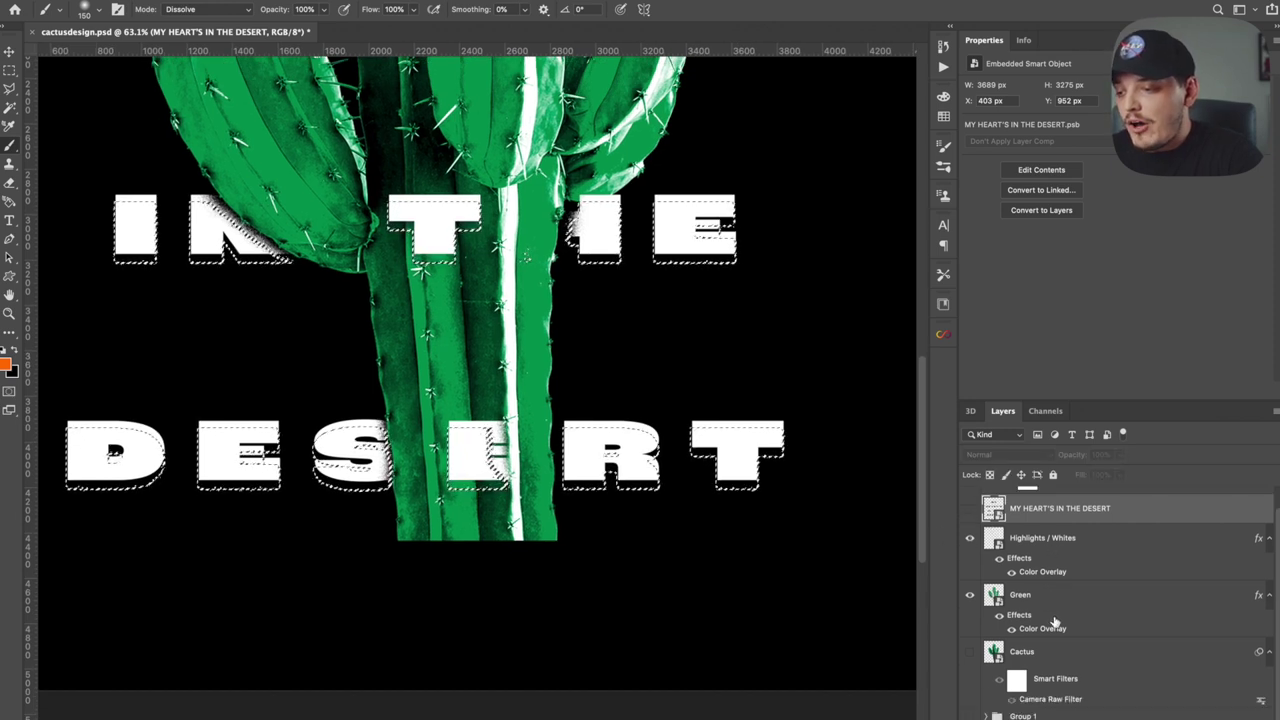
{"action": "left_click", "coordinate": [1020, 592]}
{"action": "left_click", "coordinate": [1060, 715]}
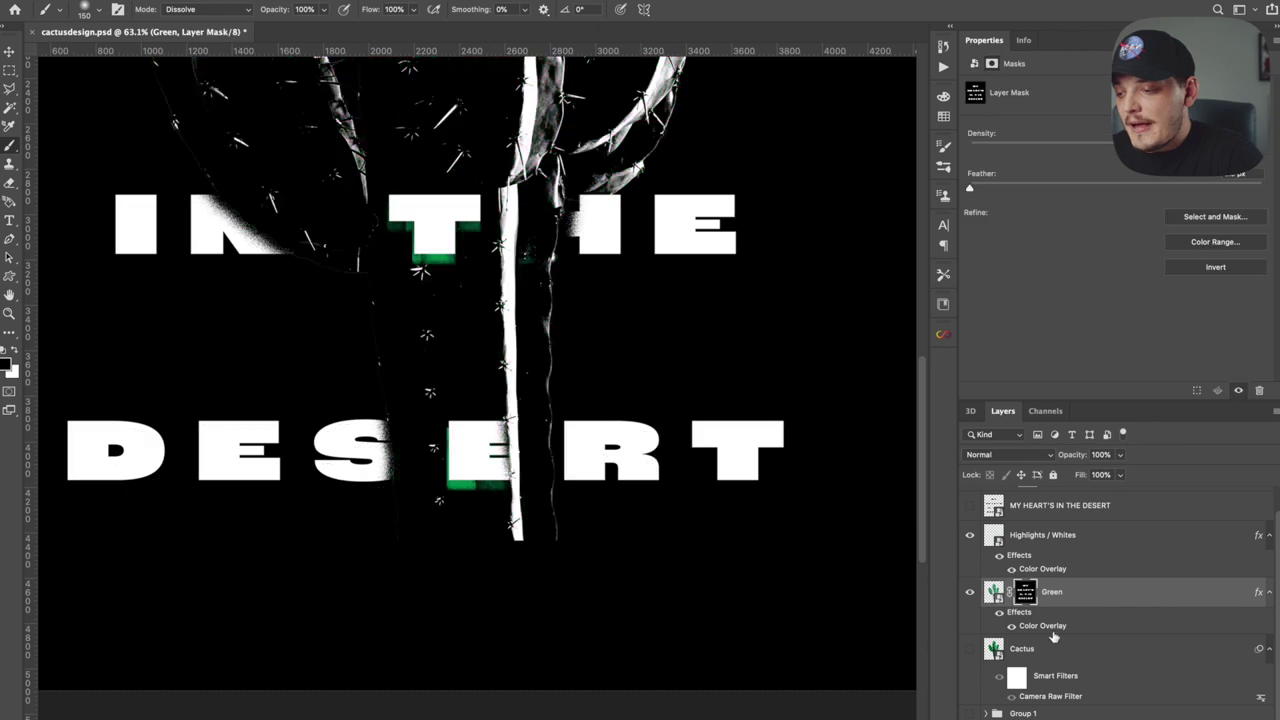
{"action": "key", "text": "super+i"}
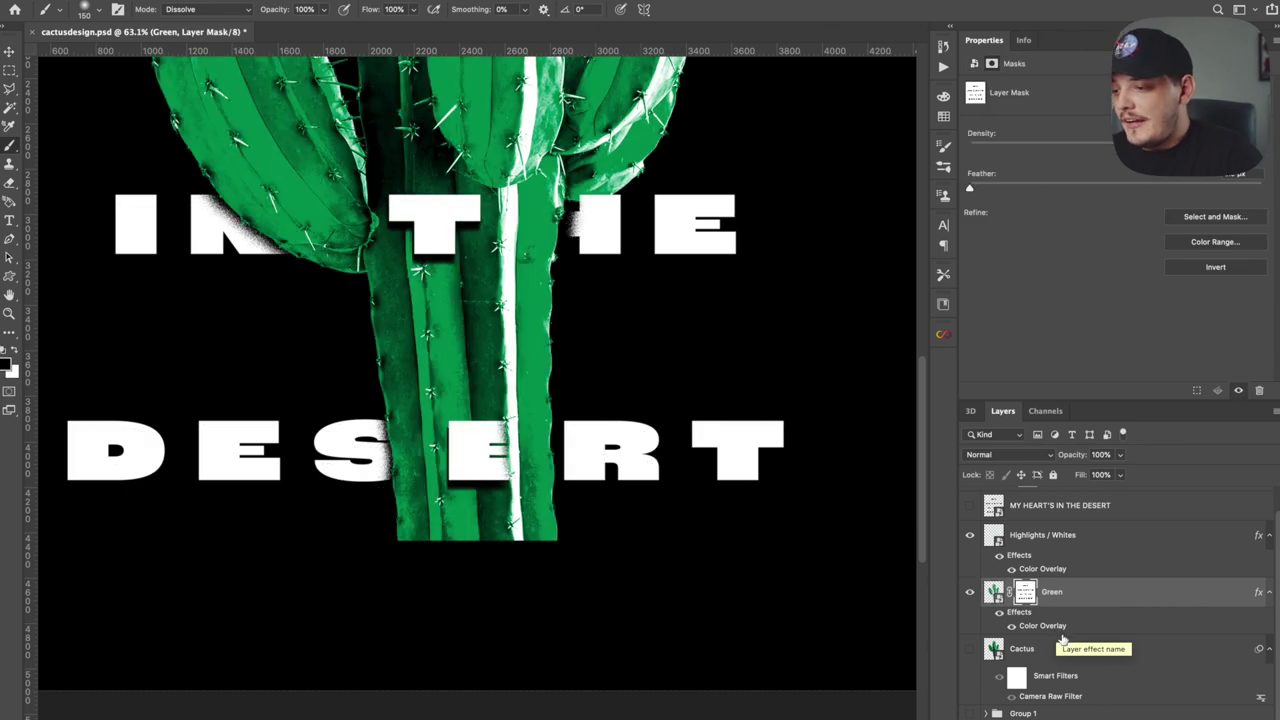
{"action": "scroll", "coordinate": [1060, 566], "scroll_direction": "up", "scroll_amount": 1}
{"action": "scroll", "coordinate": [990, 558], "scroll_direction": "down", "scroll_amount": 1}
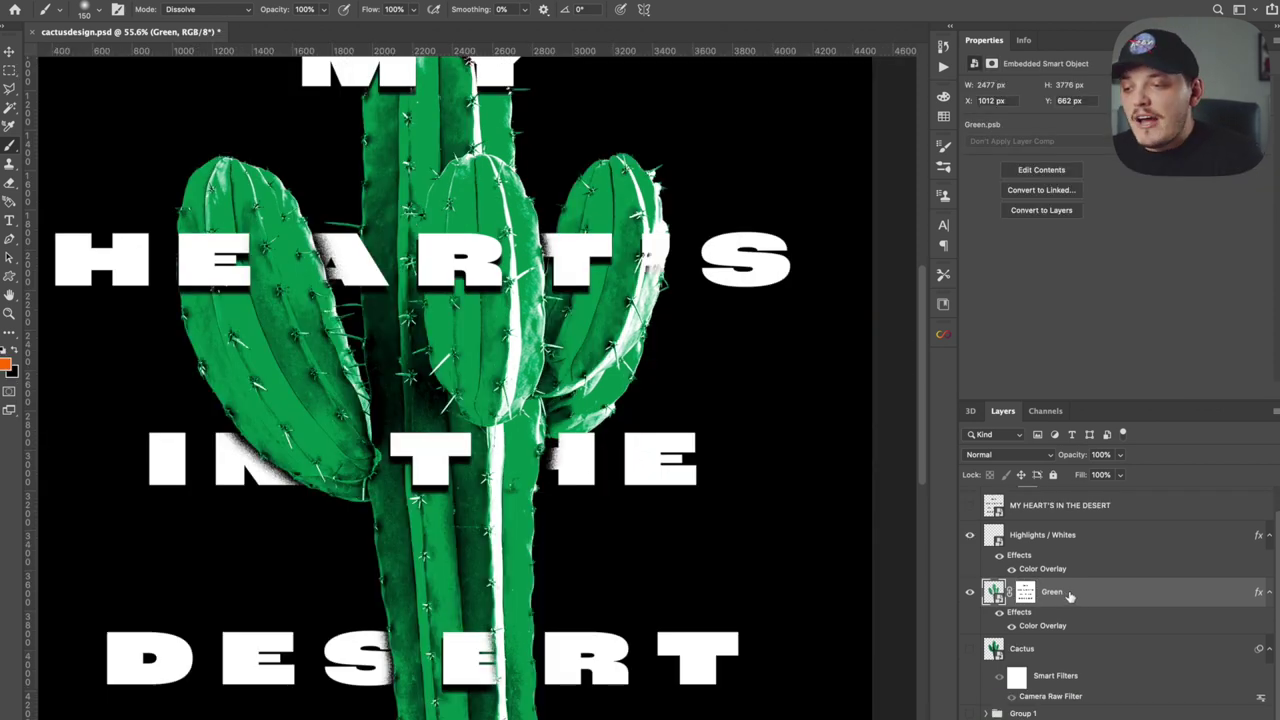
Step: Group the Cactus layer, move the text copy down, and merge it with Highlights / Whites
{"action": "scroll", "coordinate": [1071, 593], "scroll_direction": "up", "scroll_amount": 1}
{"action": "left_click", "coordinate": [1057, 672]}
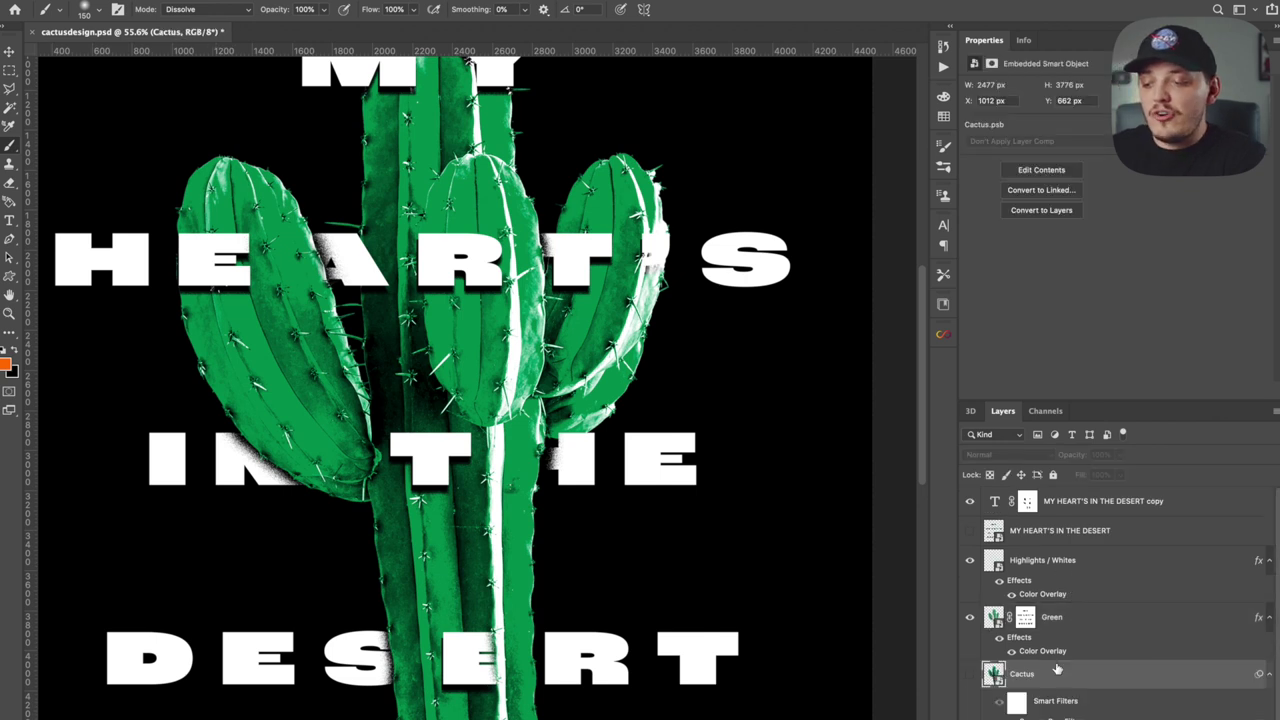
{"action": "key", "text": "ctrl+g"}
{"action": "left_click", "coordinate": [1052, 617]}
{"action": "left_click_drag", "start_coordinate": [1080, 501], "coordinate": [1080, 538]}
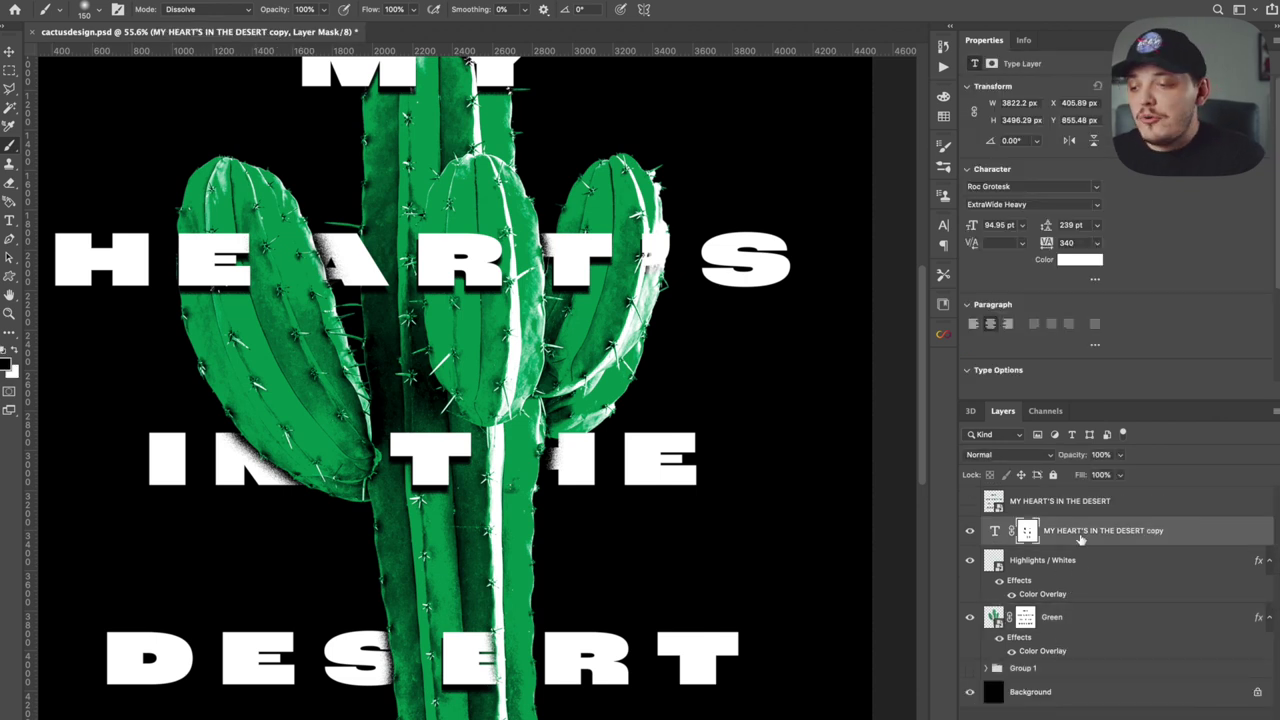
{"action": "right_click", "coordinate": [1075, 562]}
{"action": "left_click", "coordinate": [1128, 571]}
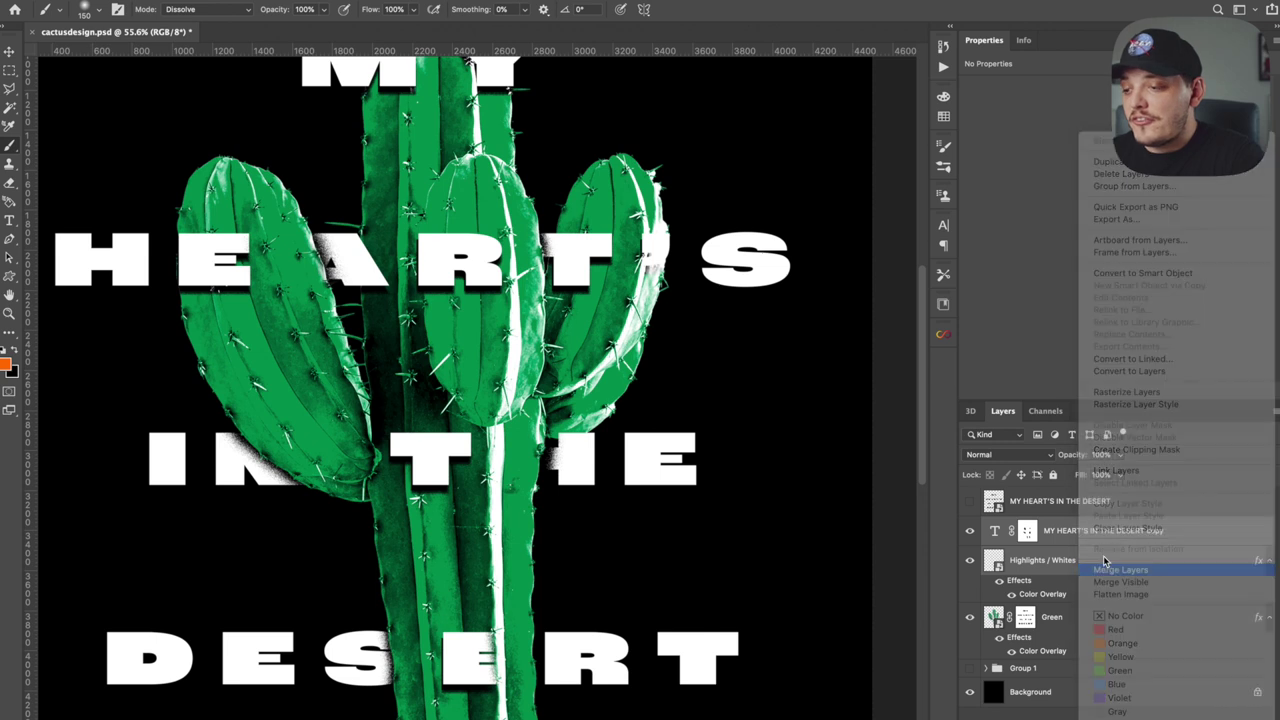
{"action": "left_click", "coordinate": [971, 534]}
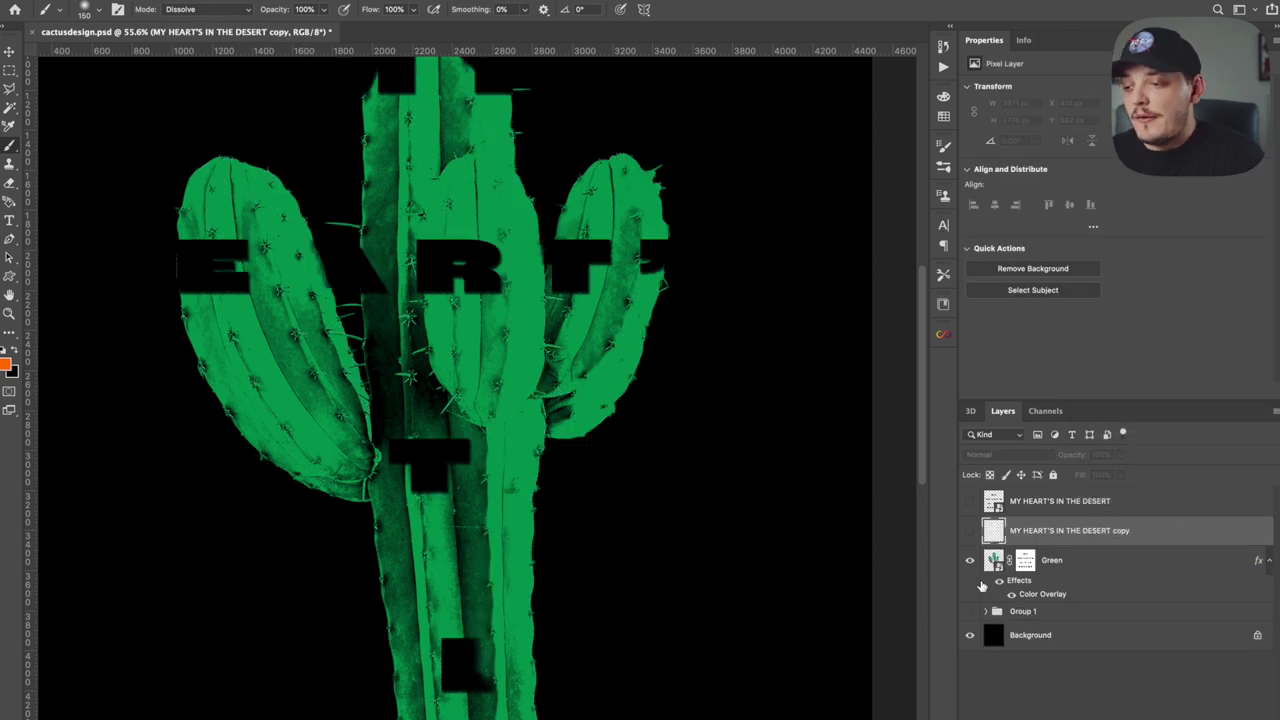
Step: Rasterize the Green layer's style and rename the merged white layer WHITE
{"action": "right_click", "coordinate": [1072, 560]}
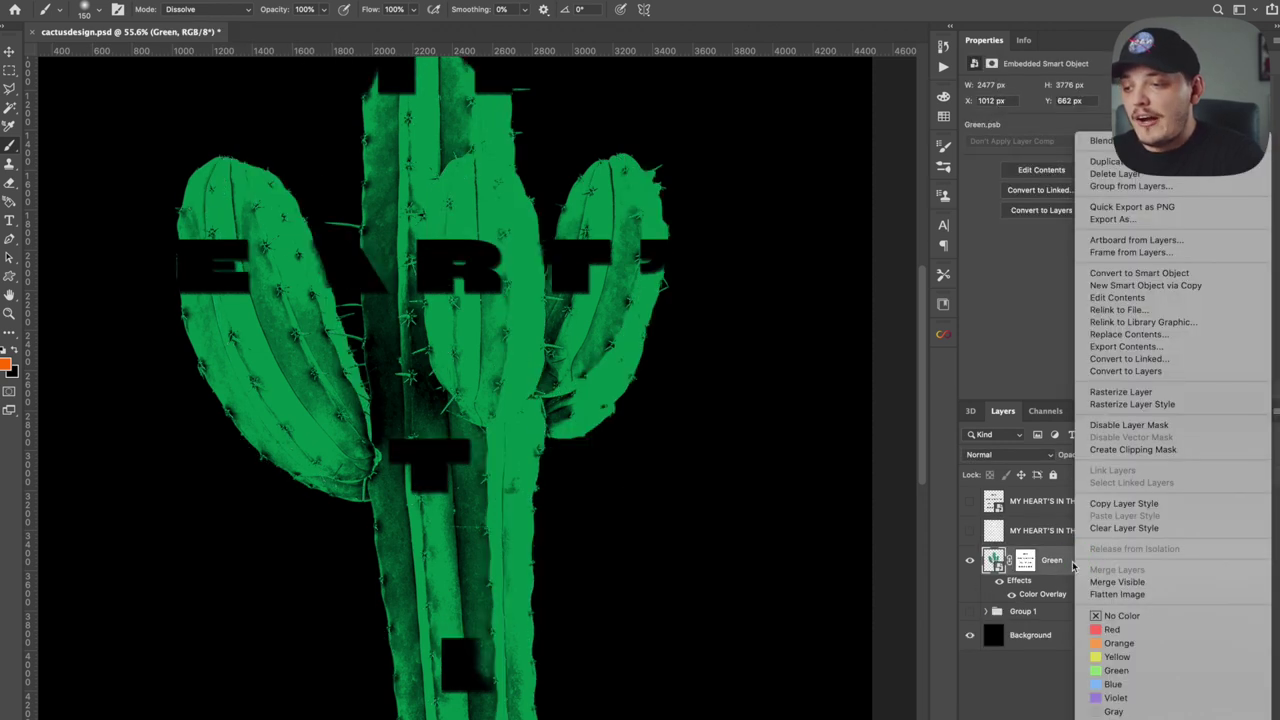
{"action": "left_click", "coordinate": [1116, 404]}
{"action": "double_click", "coordinate": [1040, 534]}
{"action": "type", "text": "WHIT"}
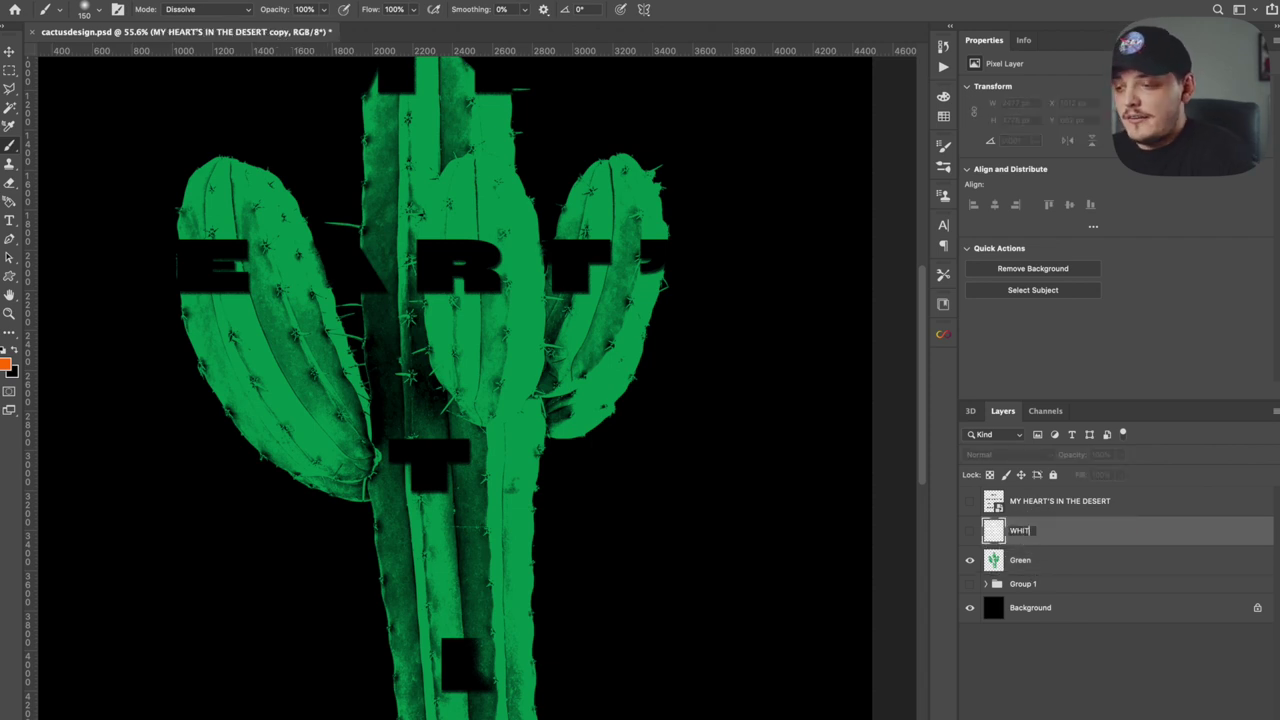
{"action": "type", "text": "E"}
{"action": "key", "text": "Return"}
{"action": "left_click", "coordinate": [969, 531]}
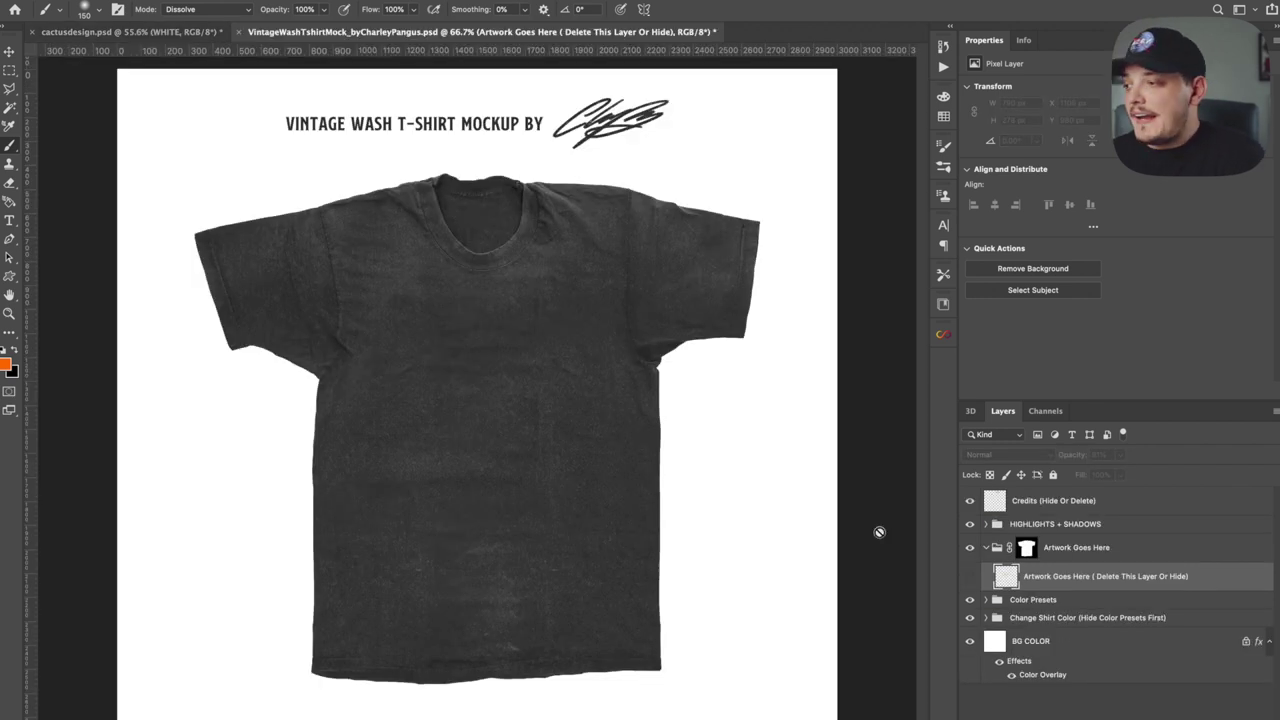
Step: In the cactus design, hide the black background and Copy Merged the whole canvas
{"action": "left_click", "coordinate": [182, 34]}
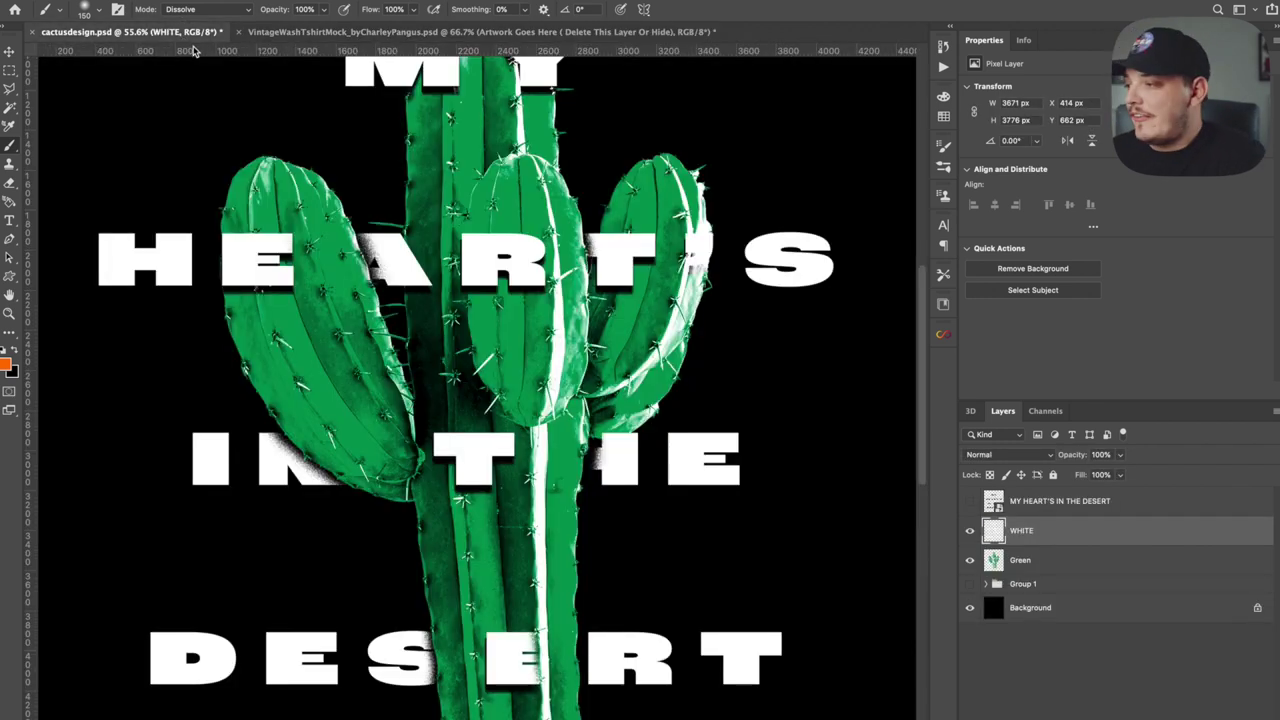
{"action": "key", "text": "ctrl+0"}
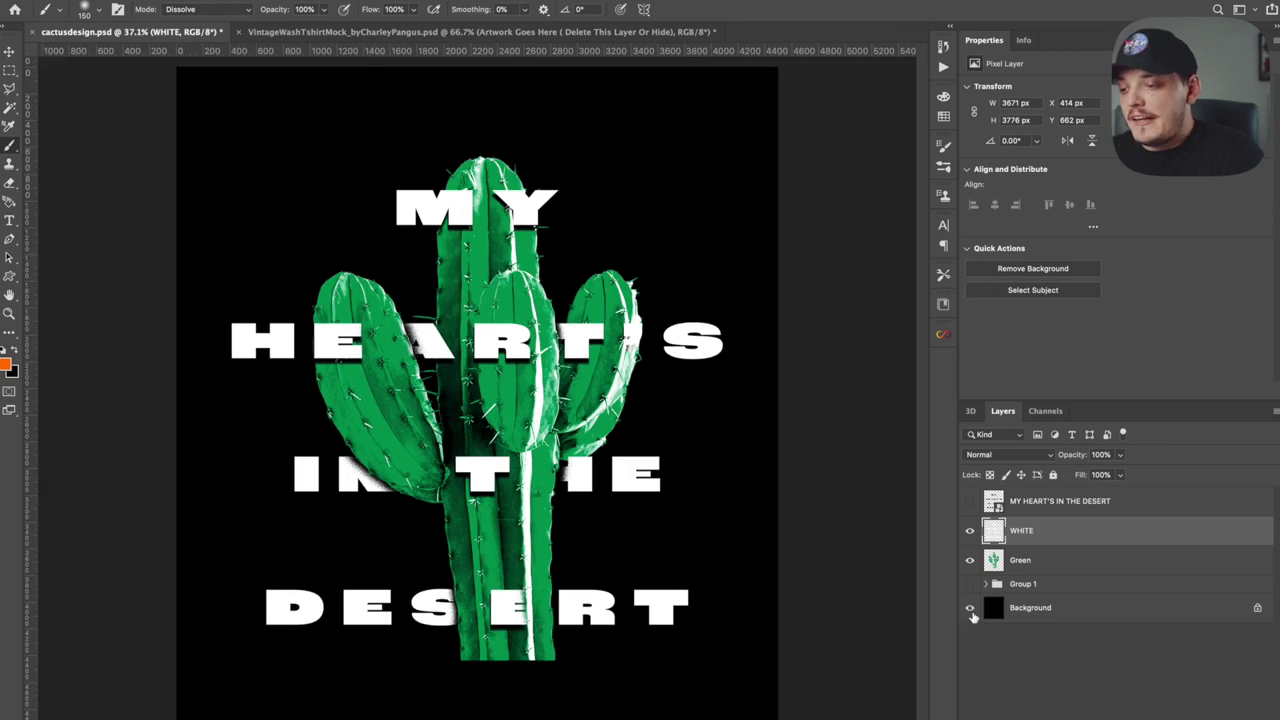
{"action": "left_click", "coordinate": [969, 607]}
{"action": "key", "text": "super+a"}
{"action": "left_click", "coordinate": [150, 0]}
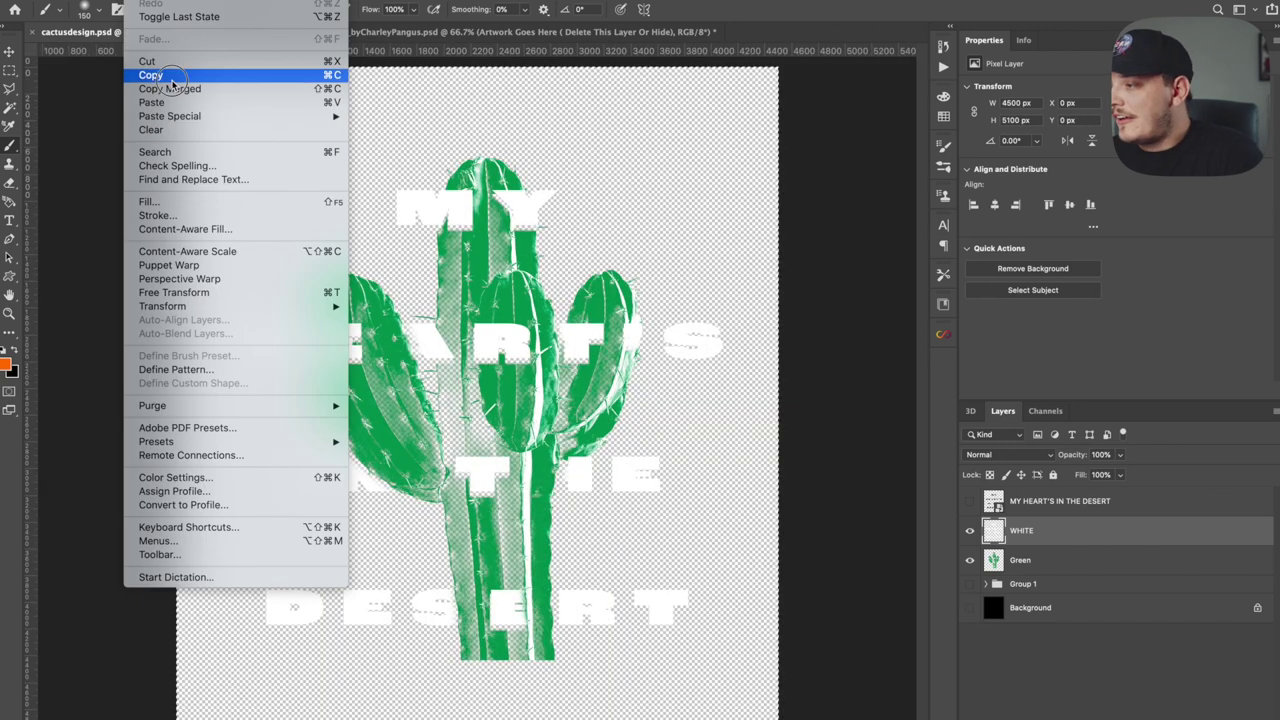
{"action": "left_click", "coordinate": [168, 89]}
Step: Paste the design into the T-shirt mockup and scale it down onto the shirt's chest
{"action": "left_click", "coordinate": [487, 32]}
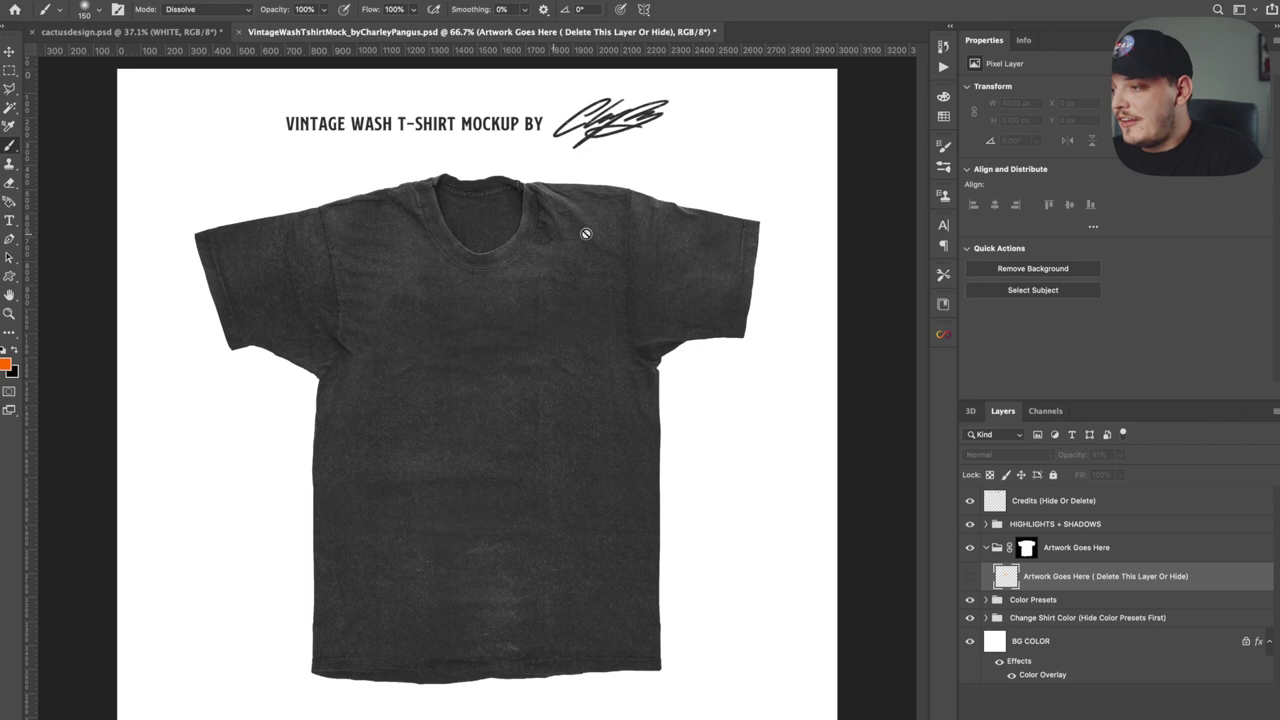
{"action": "key", "text": "ctrl+v"}
{"action": "key", "text": "ctrl+t"}
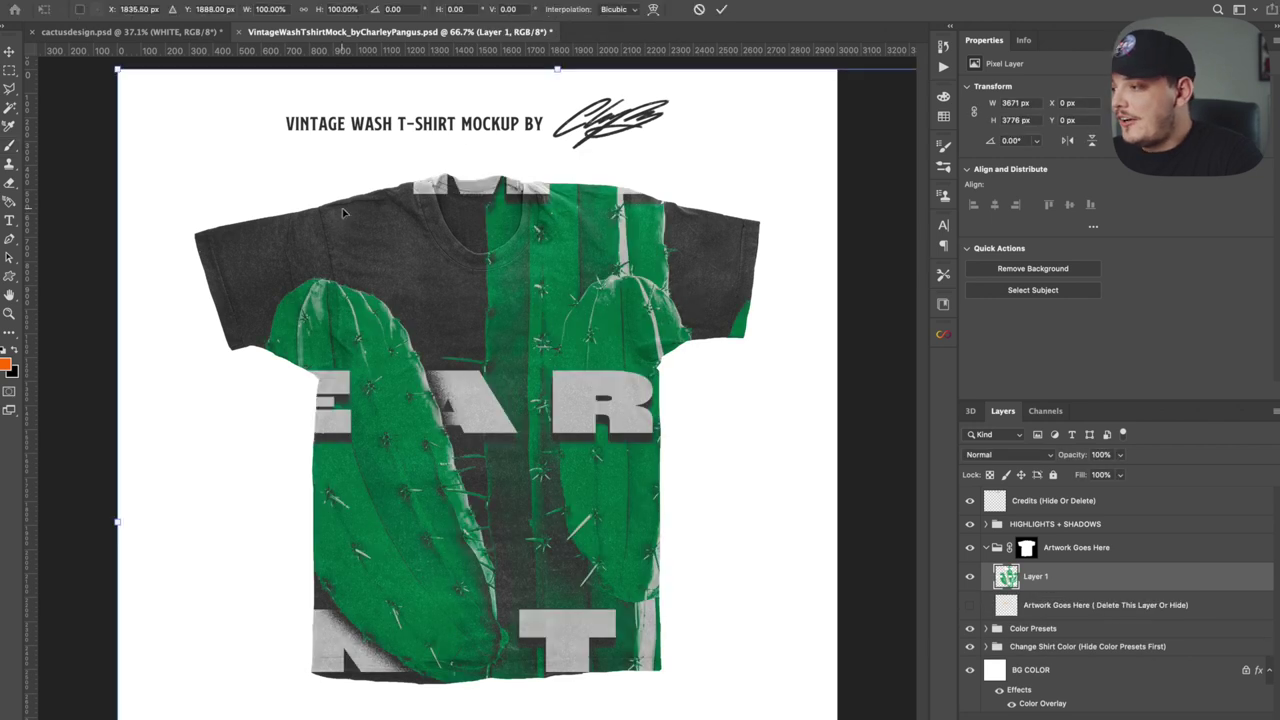
{"action": "key", "text": "ctrl+minus"}
{"action": "left_click_drag", "start_coordinate": [229, 166], "coordinate": [606, 294]}
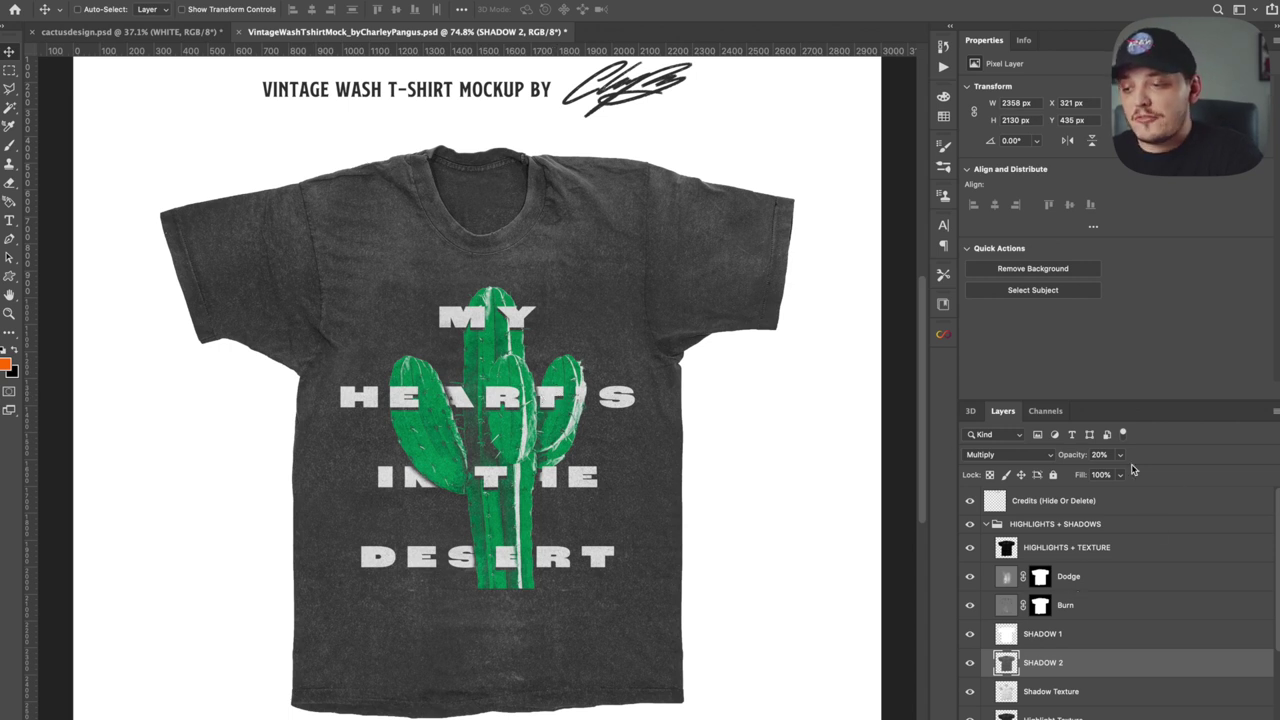
Step: Raise the SHADOW 2 layer's opacity from 20% to 22%
{"action": "left_click", "coordinate": [1120, 474]}
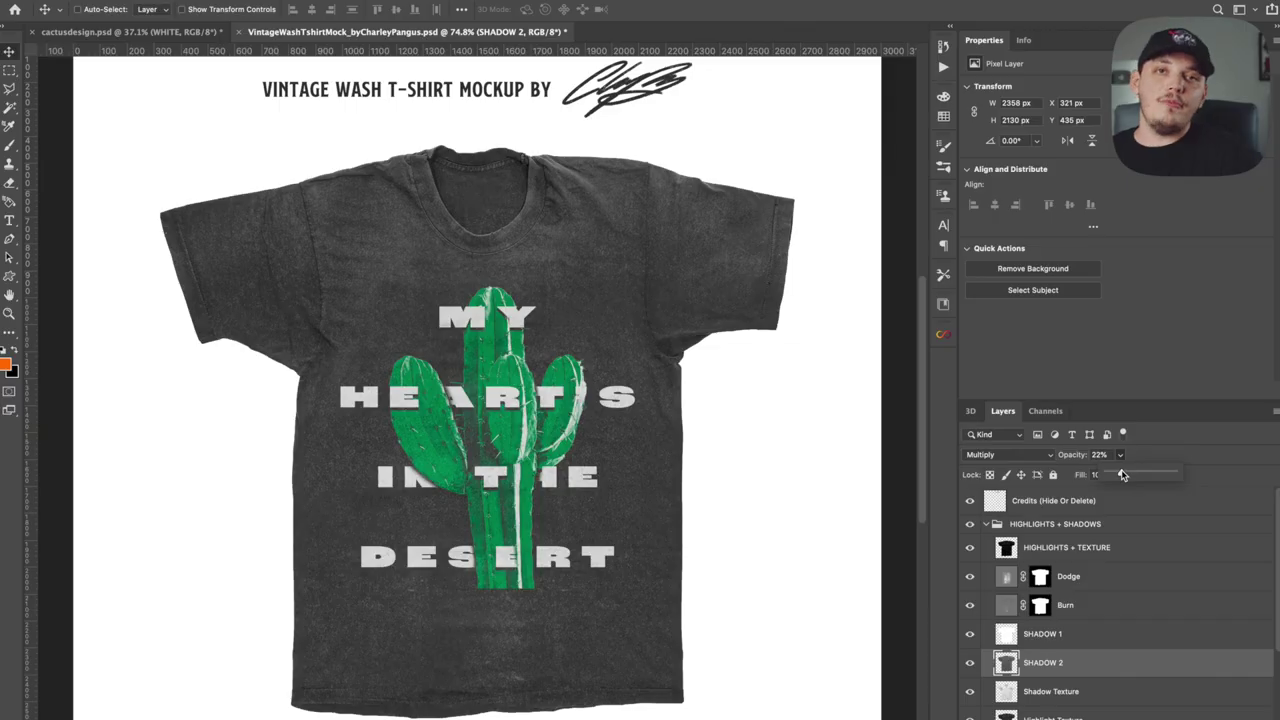